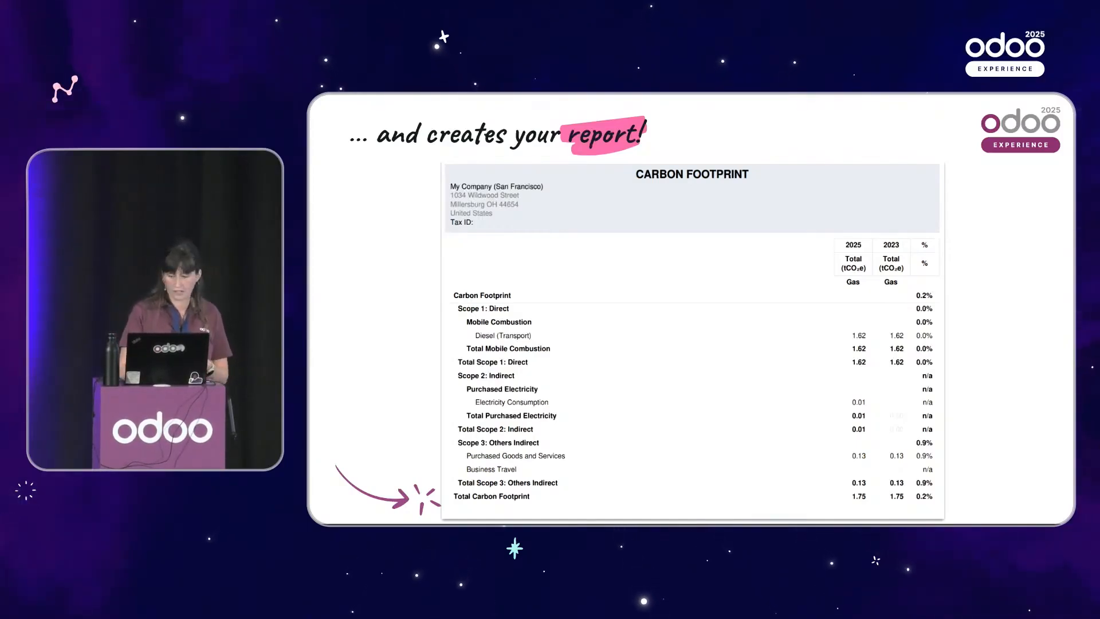
Leave the slideshow at the Demo slide and switch to the Odoo ESG app's Emitted Emissions list.
key("Right")
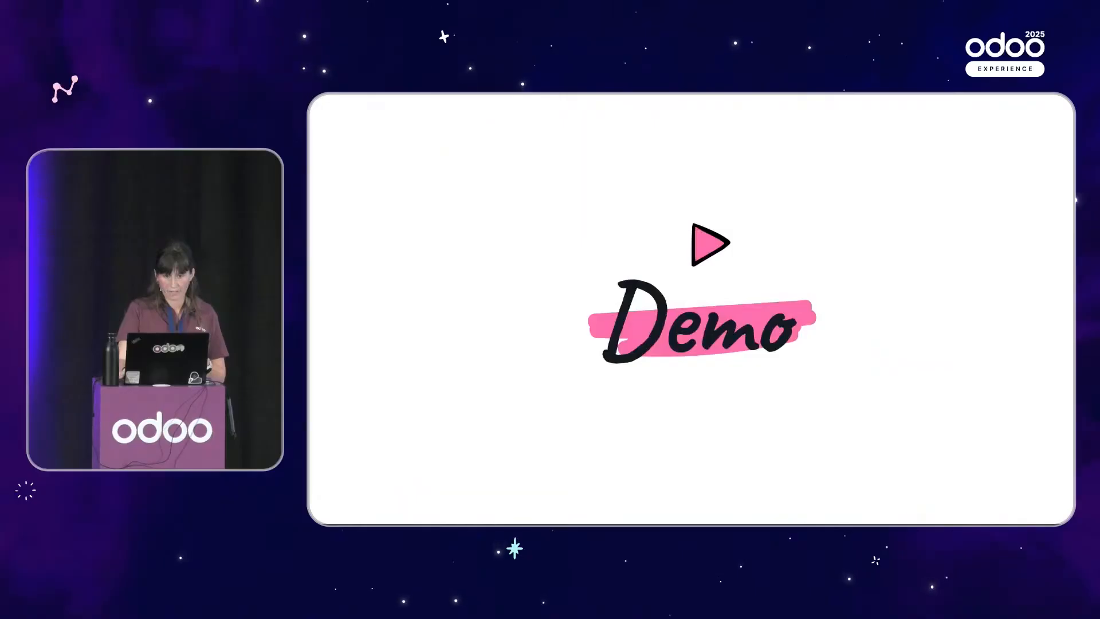
key("Escape")
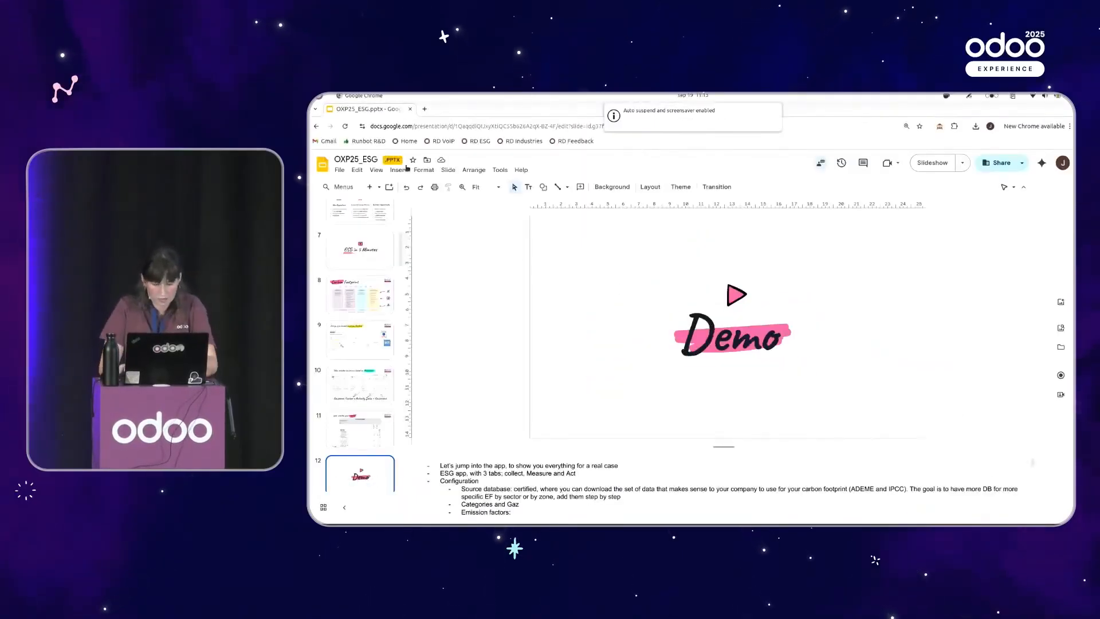
key("F11")
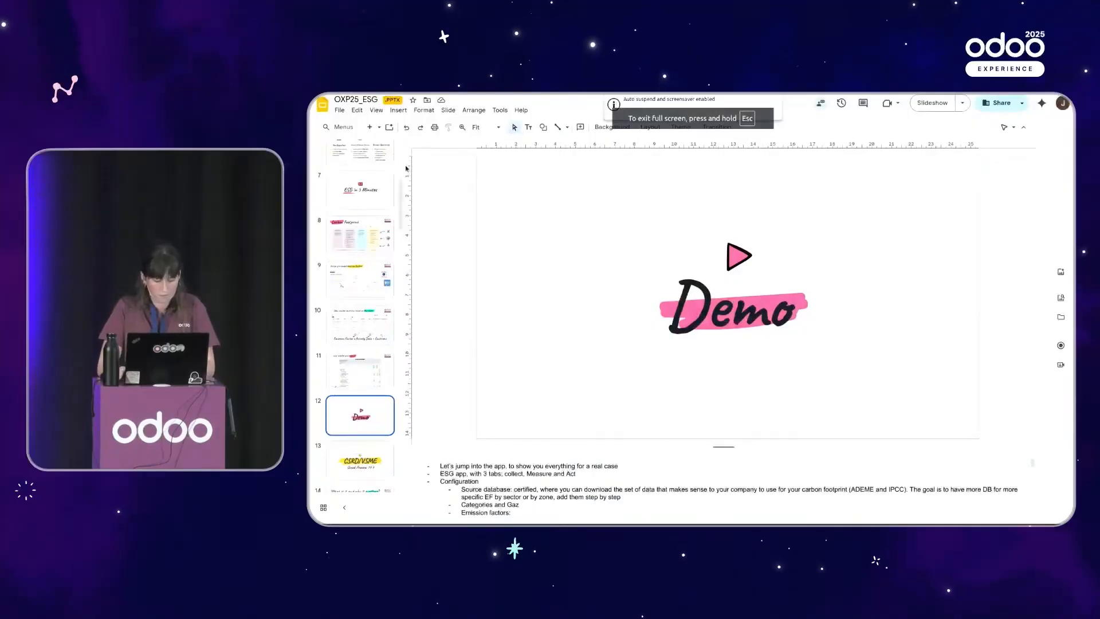
key("ctrl+alt+Right")
key("ctrl+alt+Right")
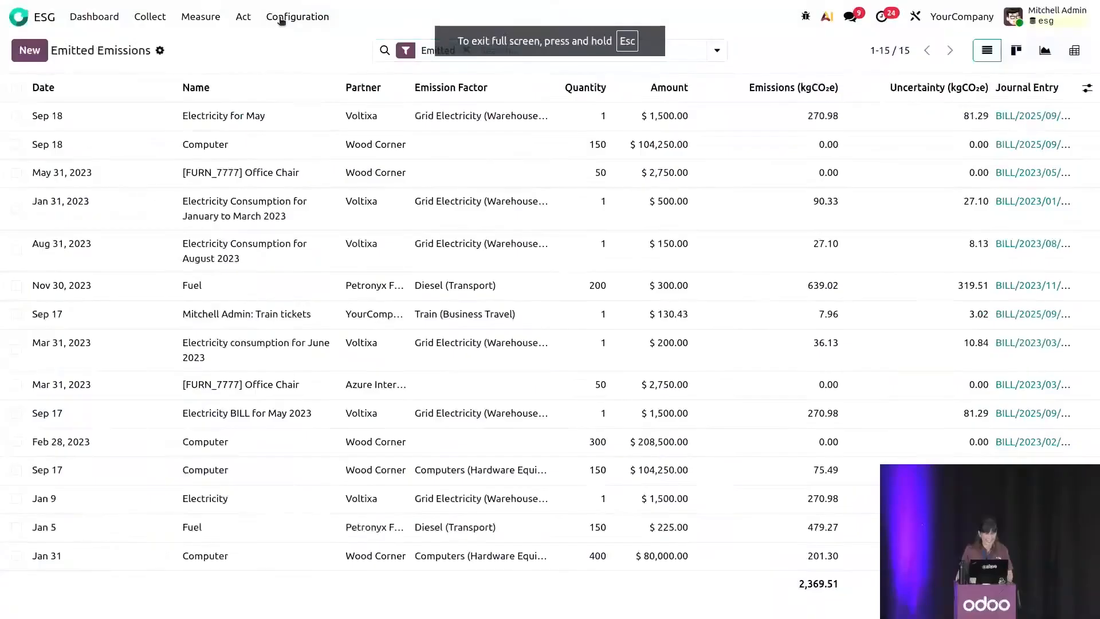
View the configured Gases and the Source Databases of the ESG app.
left_click(515, 100)
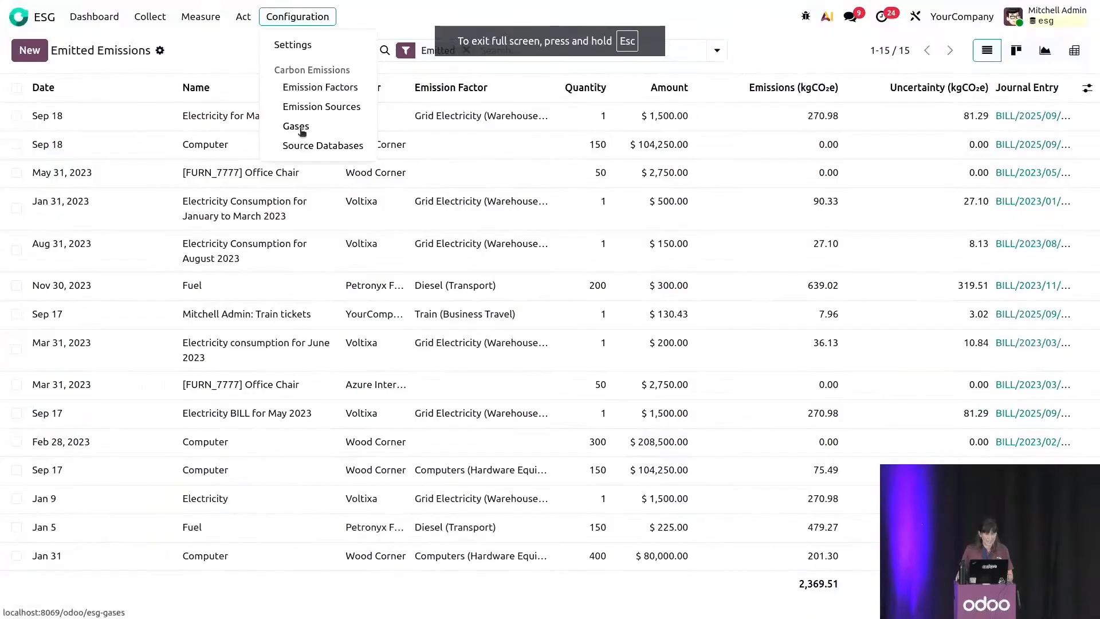
left_click(302, 127)
left_click(303, 16)
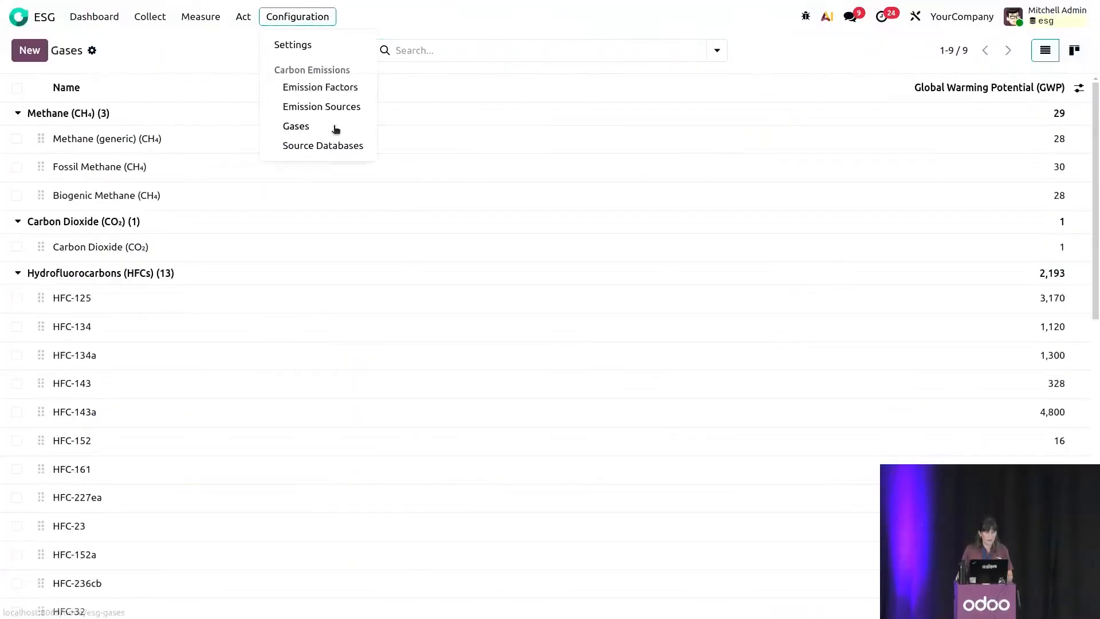
left_click(307, 154)
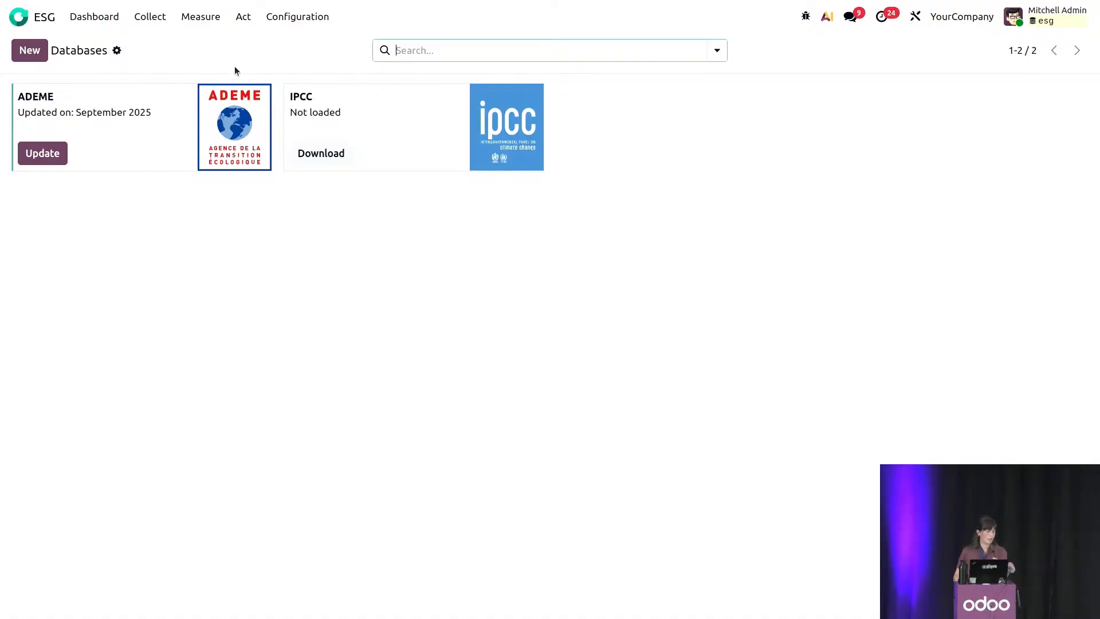
Search the emission factors by name for "chair" and open the Chair wood factor.
left_click(285, 25)
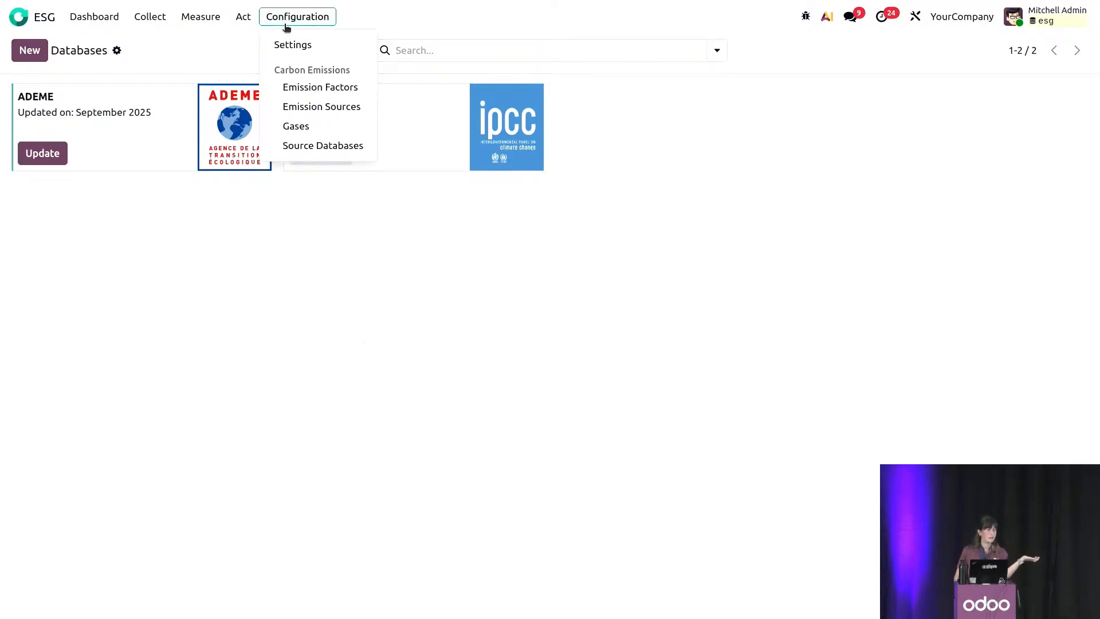
left_click(324, 86)
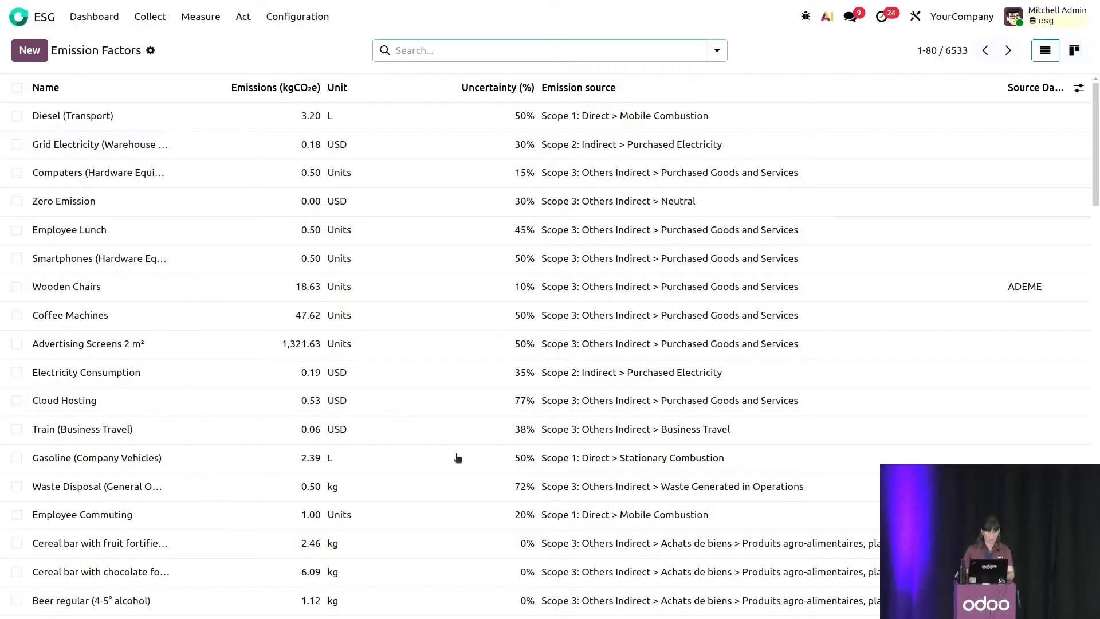
type("chair")
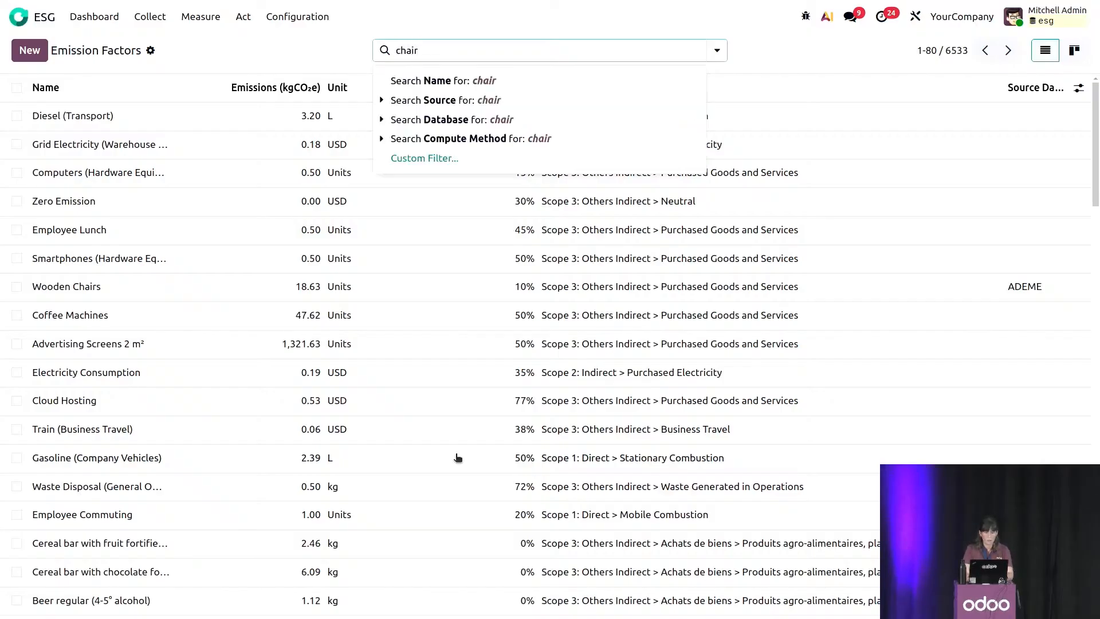
key("Return")
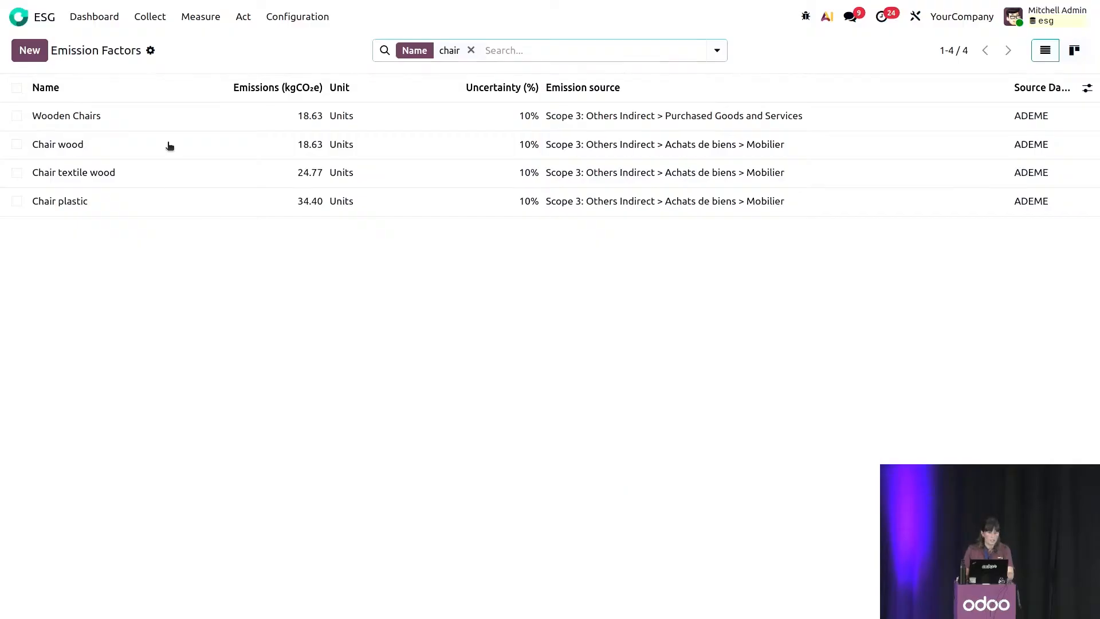
left_click(166, 145)
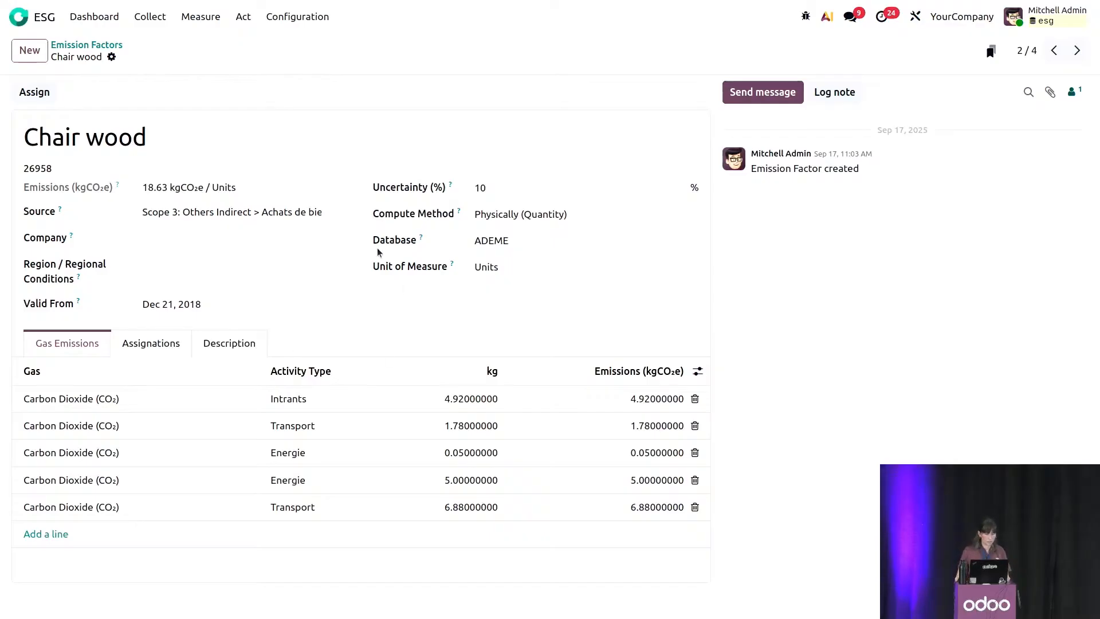
Assign the Chair wood factor to the product [FURN_7777] Office Chair and save the record.
left_click(173, 345)
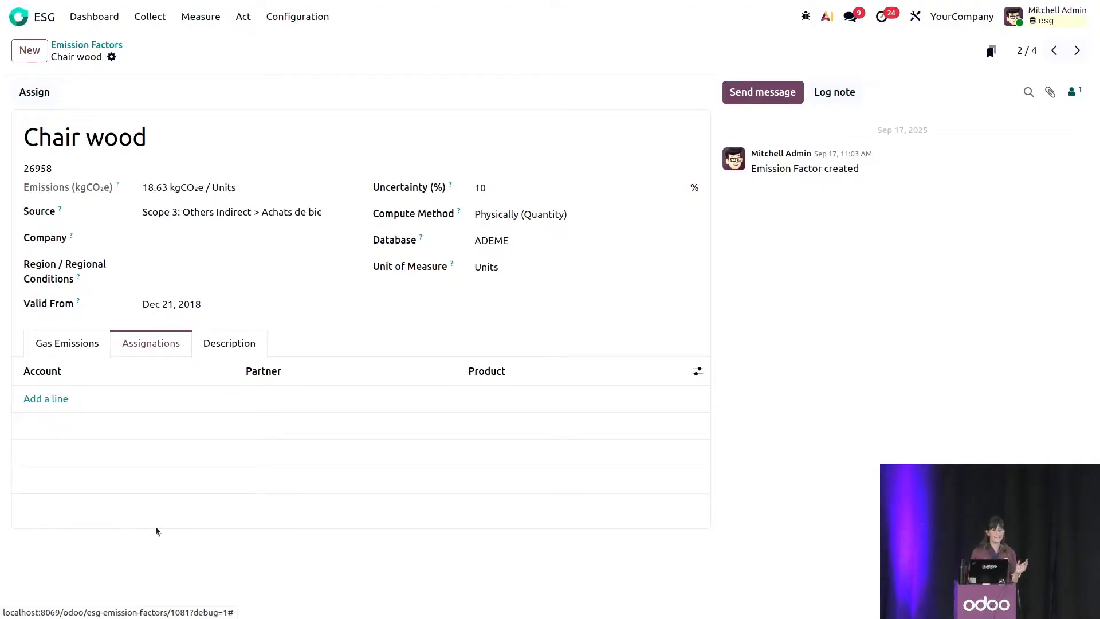
left_click(57, 399)
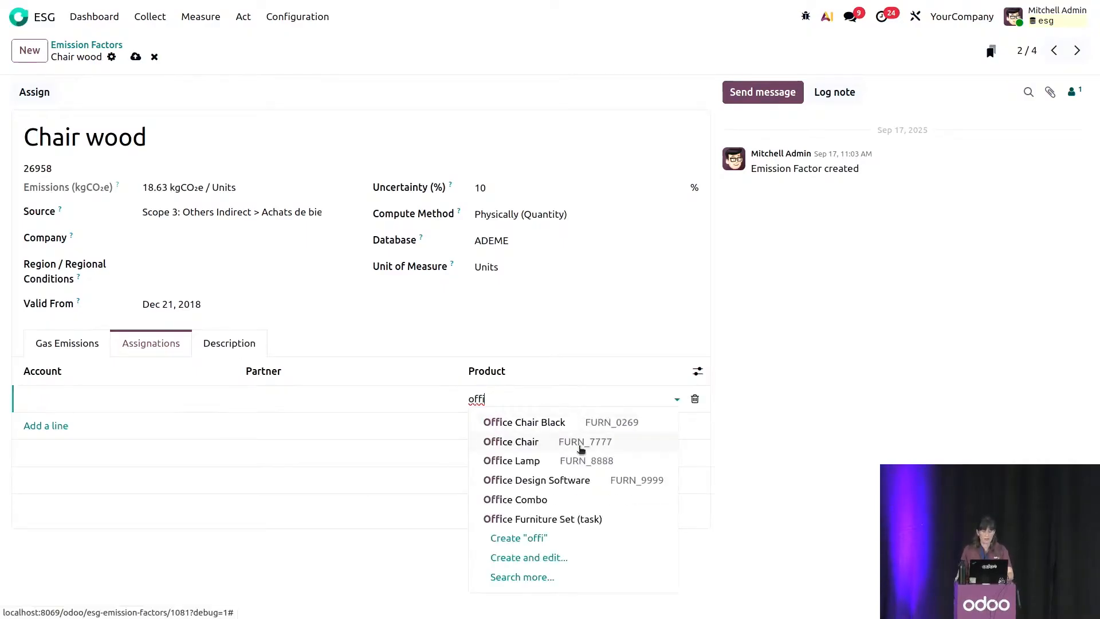
left_click(579, 448)
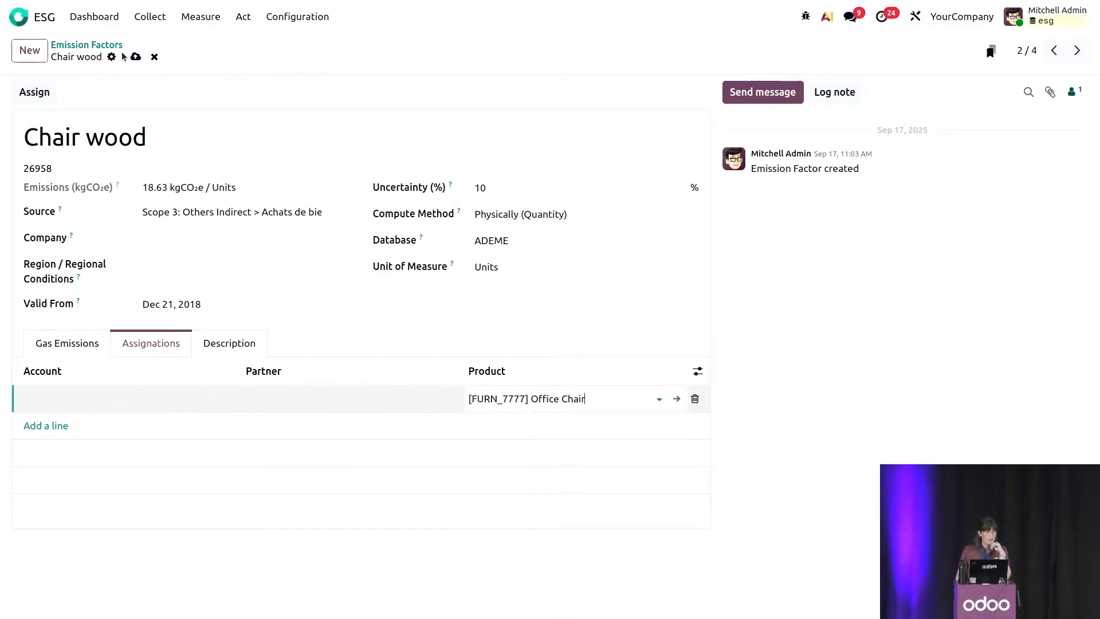
left_click(135, 56)
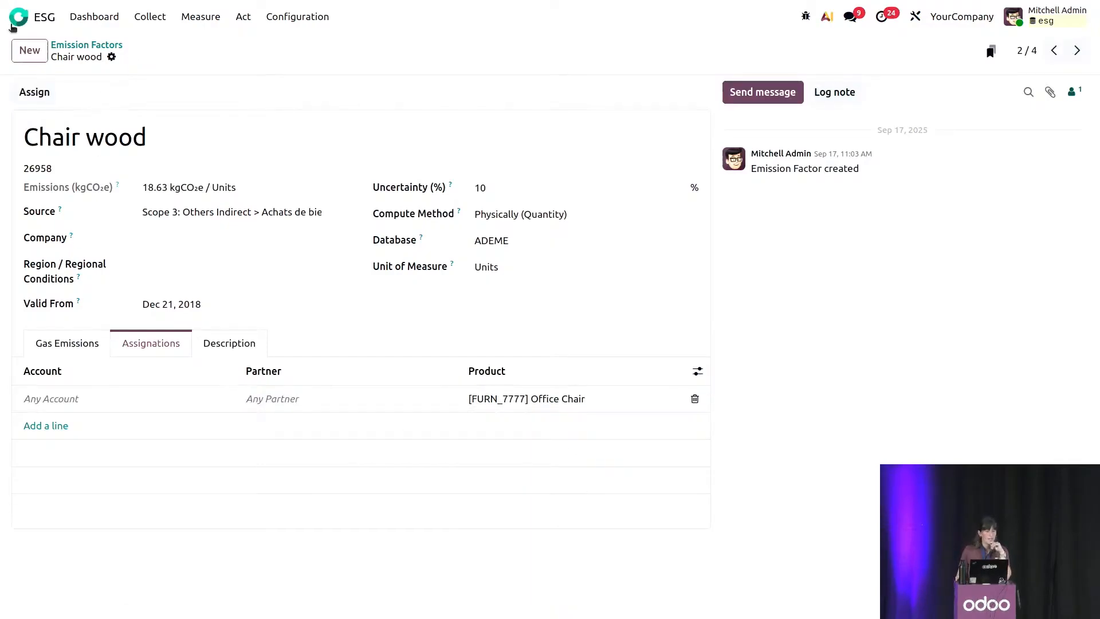
Create a new vendor bill in the Invoicing app with Wood Corner as the vendor.
left_click(19, 16)
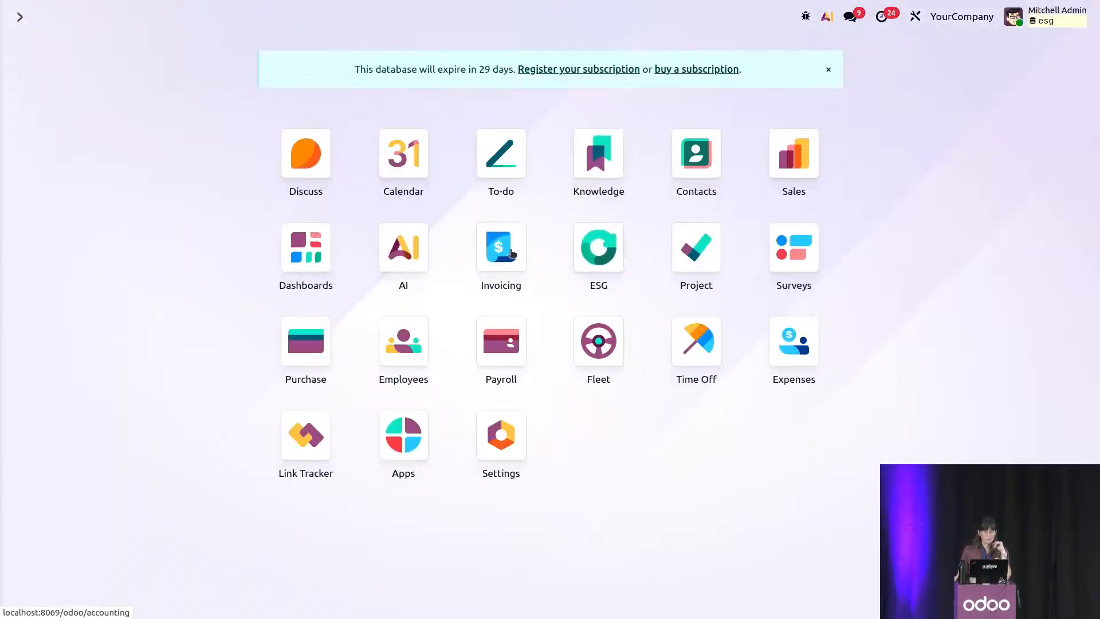
left_click(511, 254)
left_click(242, 17)
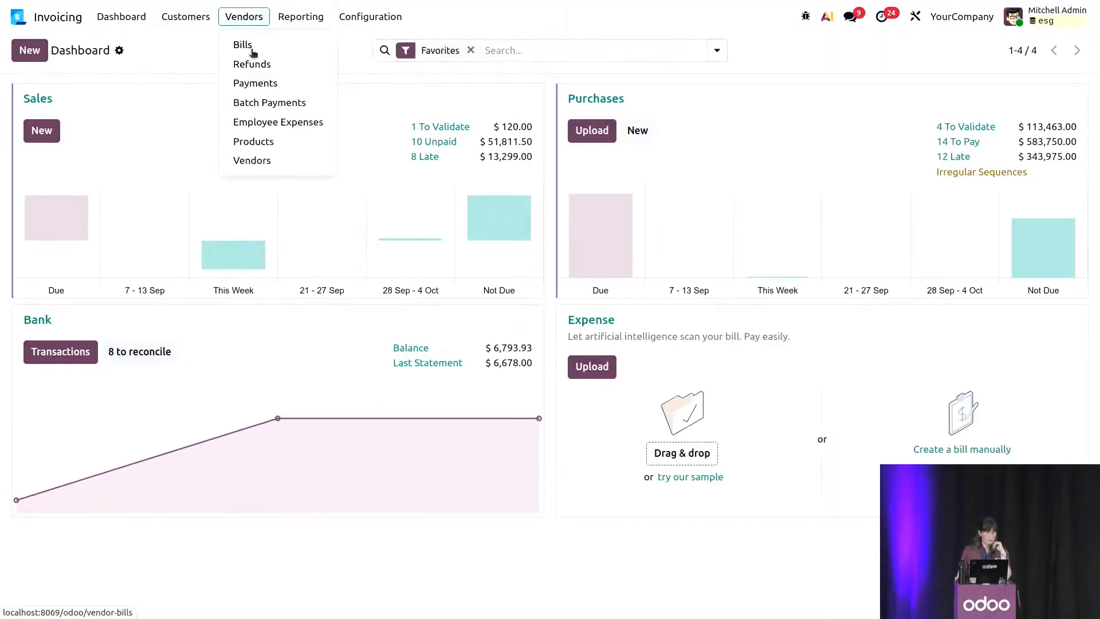
left_click(243, 45)
left_click(29, 50)
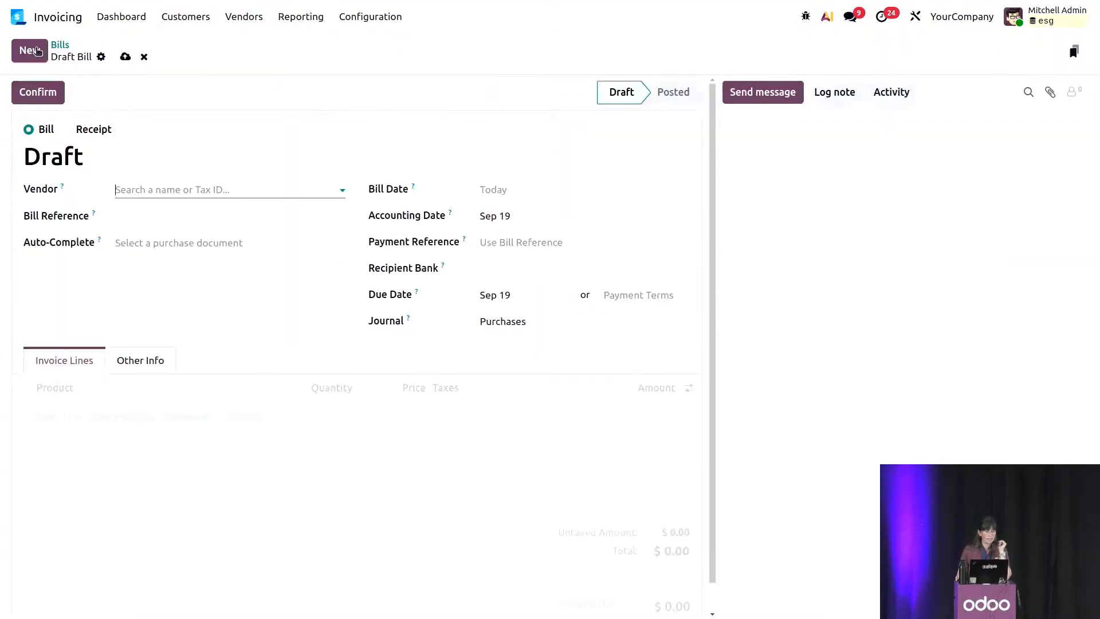
left_click(237, 189)
left_click(166, 214)
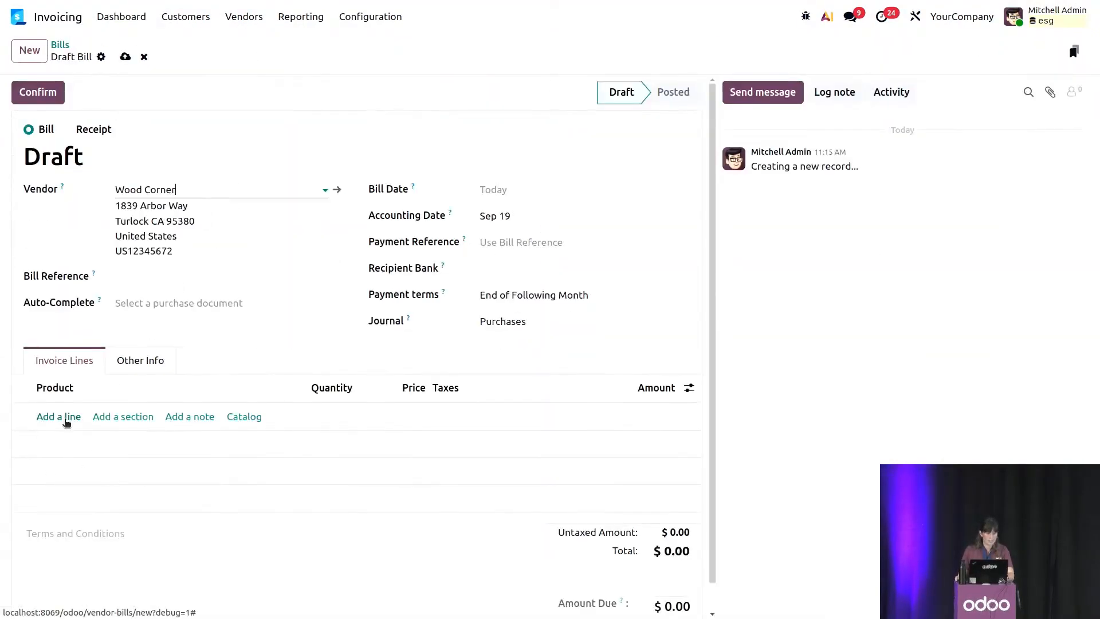
Add an invoice line for [FURN_7777] Office Chair with a quantity of 150.
left_click(68, 417)
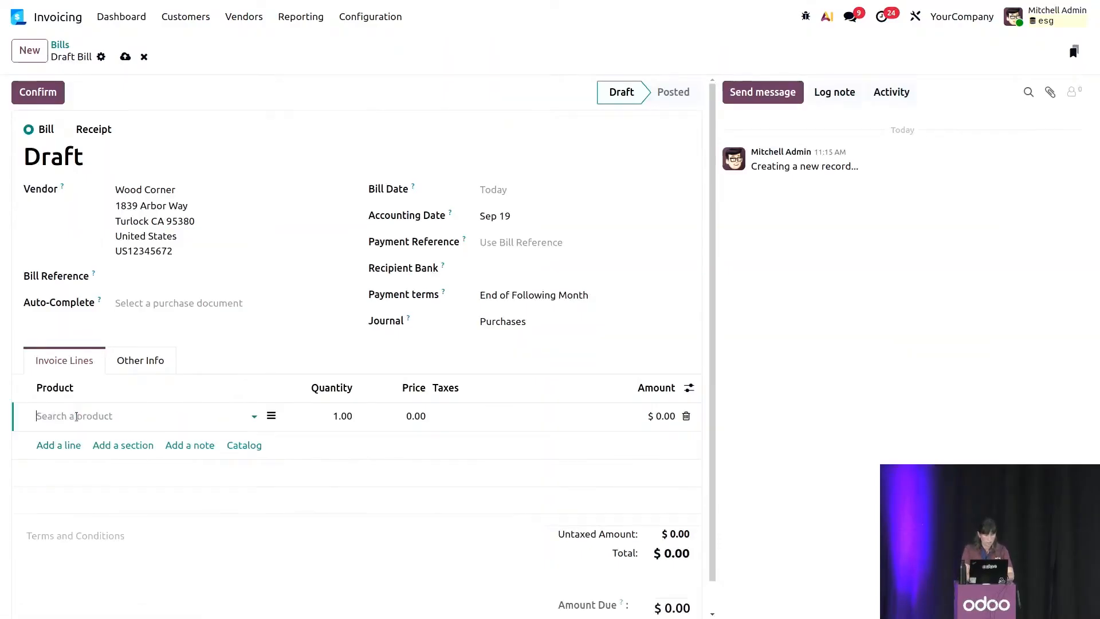
type("offi")
left_click(95, 458)
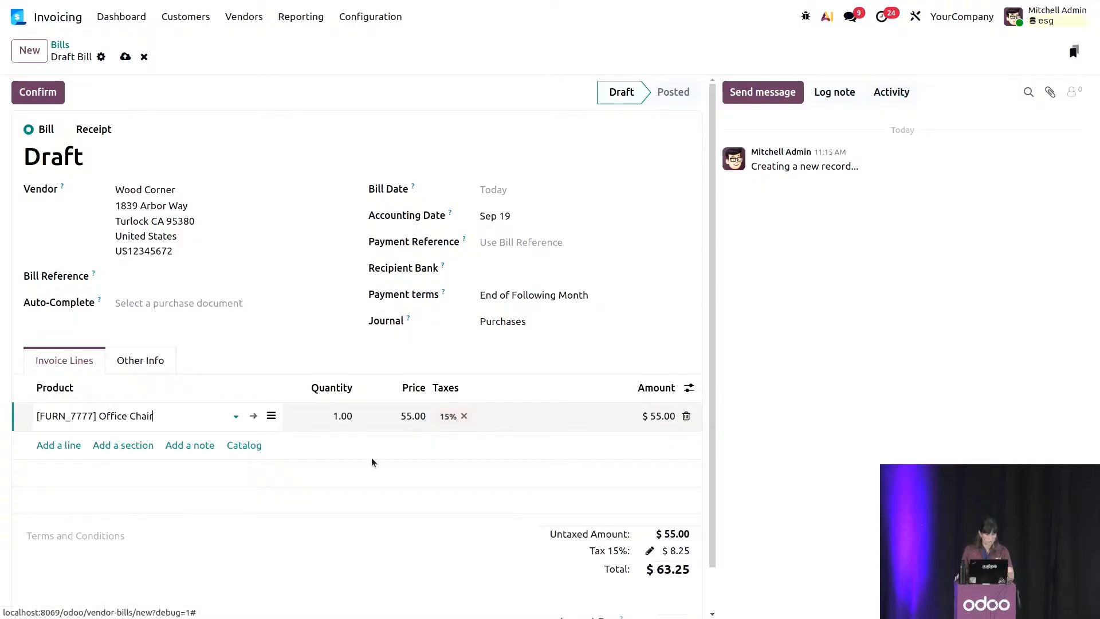
left_click(338, 417)
type("1")
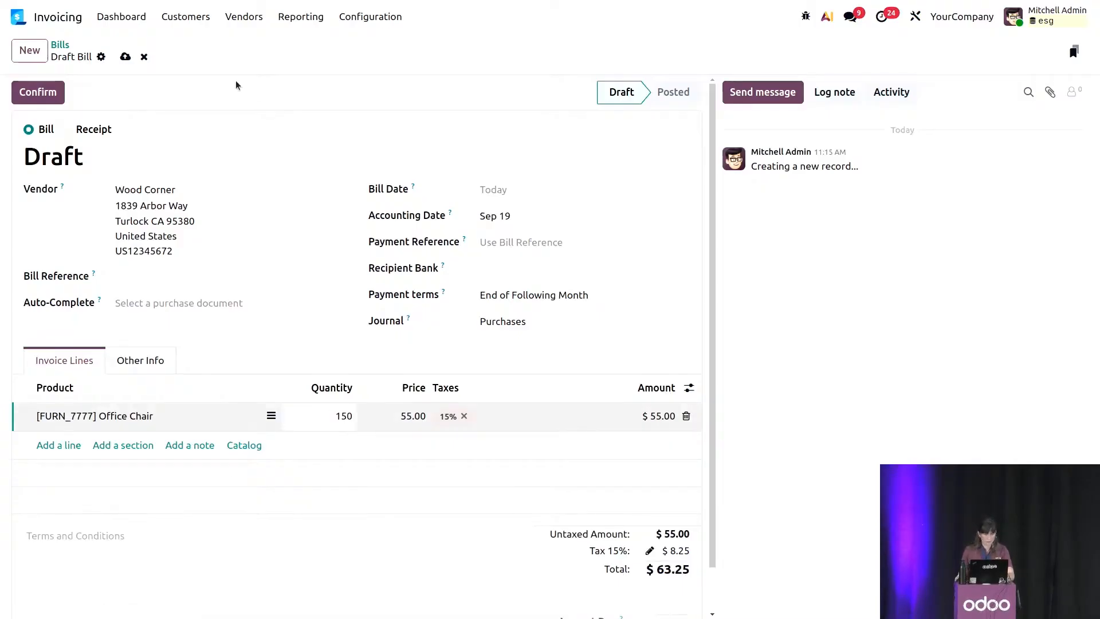
Confirm the Wood Corner bill and open the carbon emissions linked to it.
left_click(38, 93)
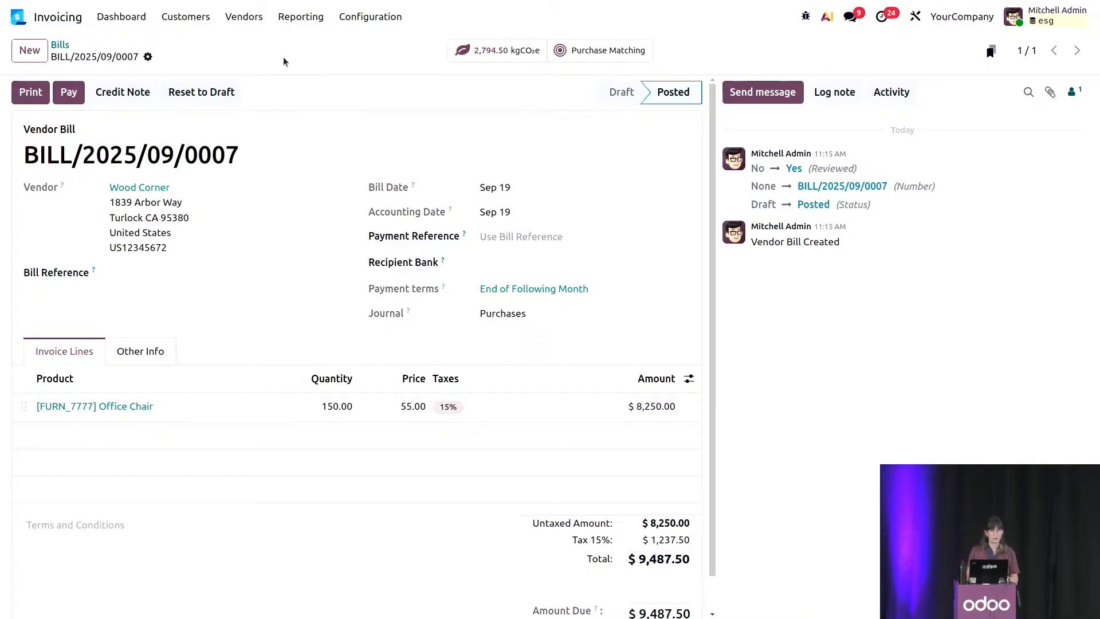
left_click(496, 50)
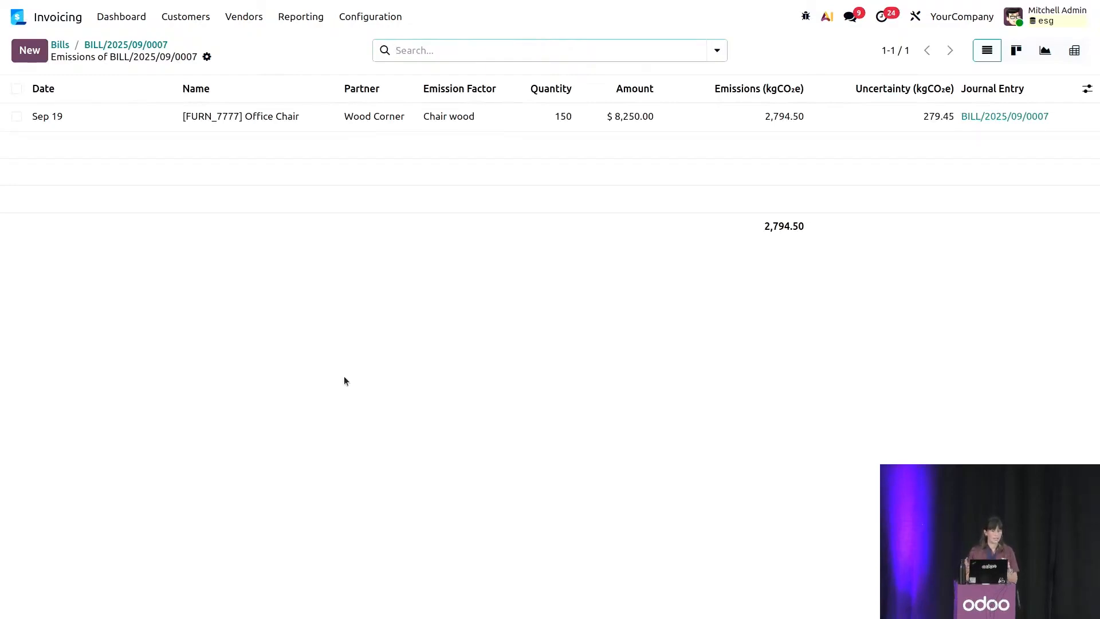
Create a new expense in the Expenses app with the description Train Tickets.
left_click(19, 17)
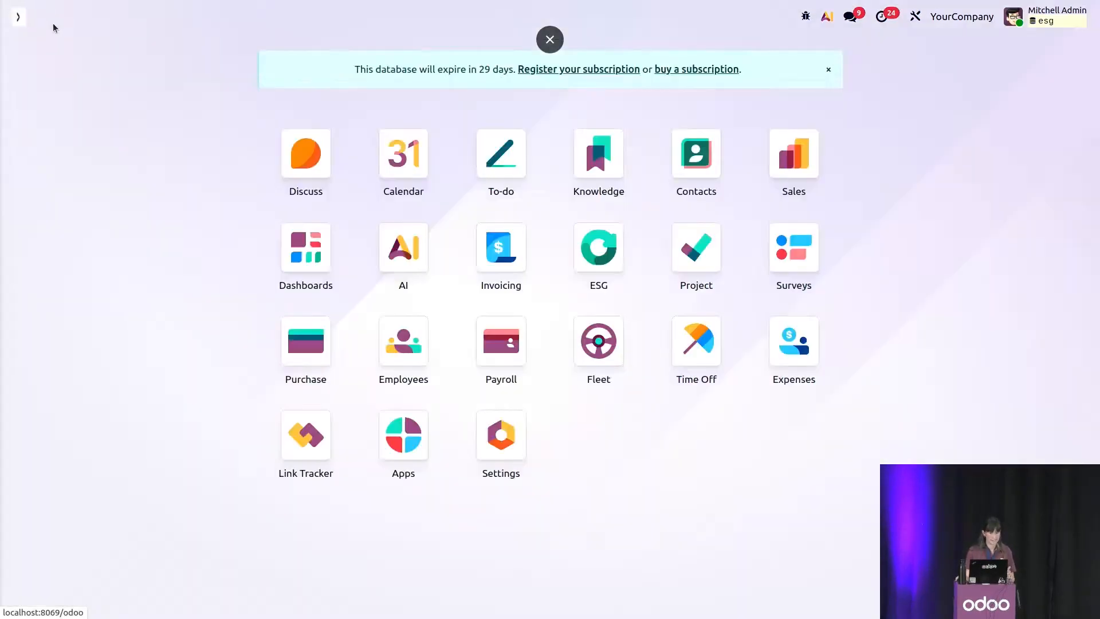
left_click(786, 365)
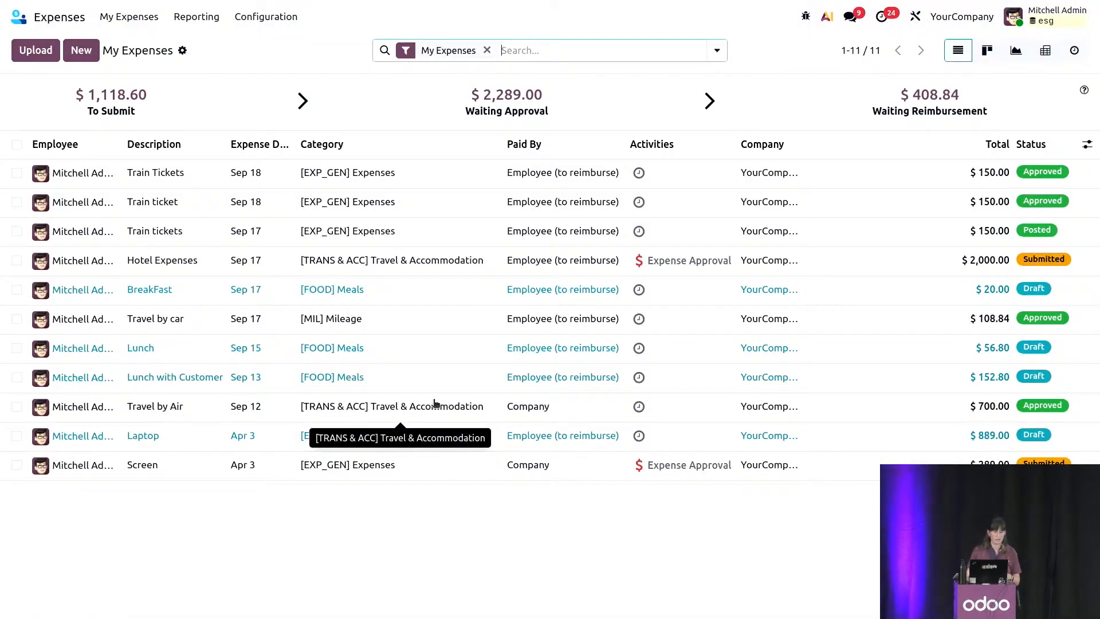
left_click(86, 51)
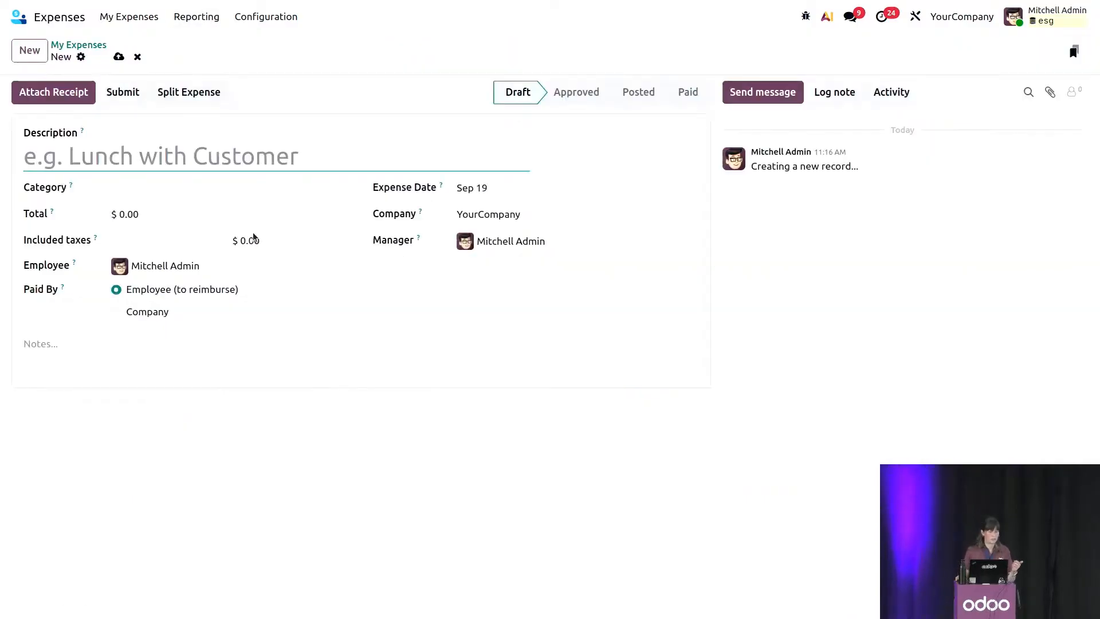
type("Tr")
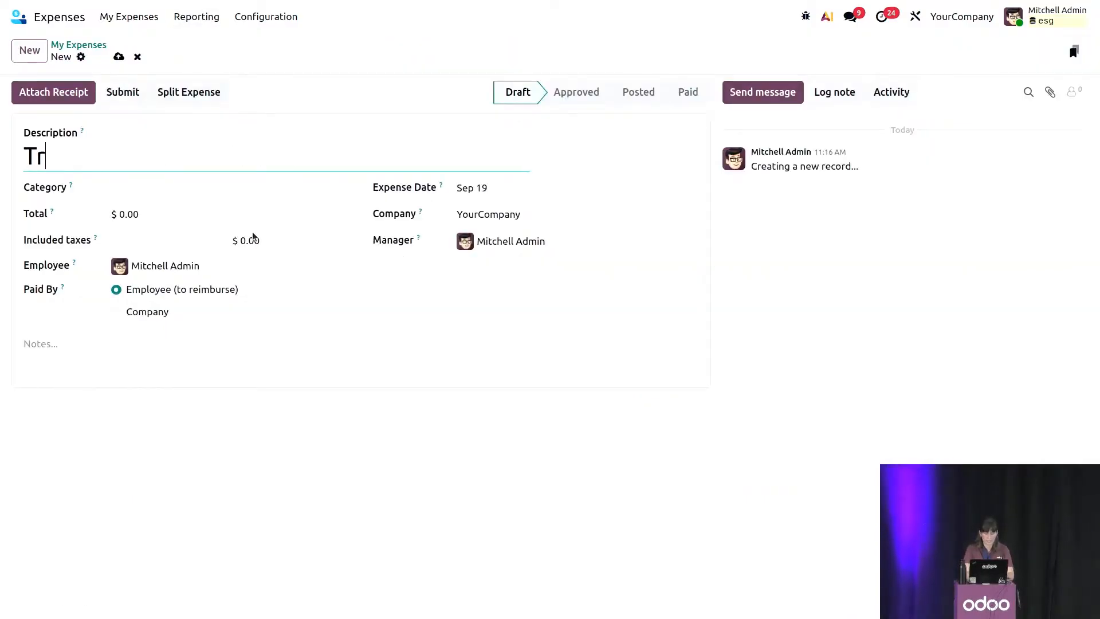
type("ain Tickets")
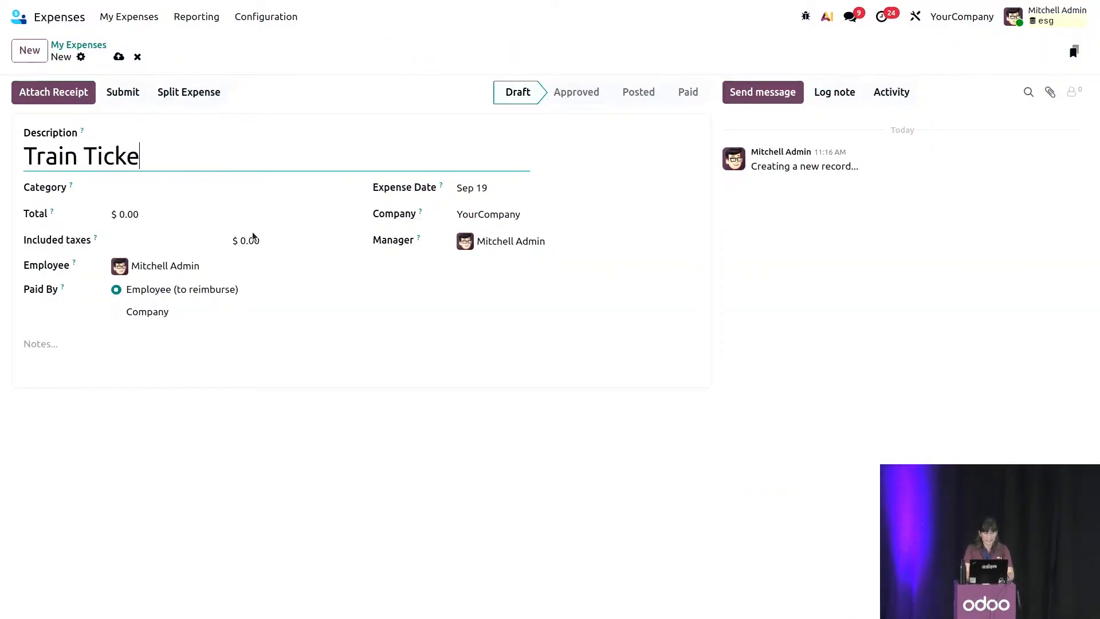
Set the expense's category to [EXP_GEN] Expenses and its total to $150.00.
left_click(224, 239)
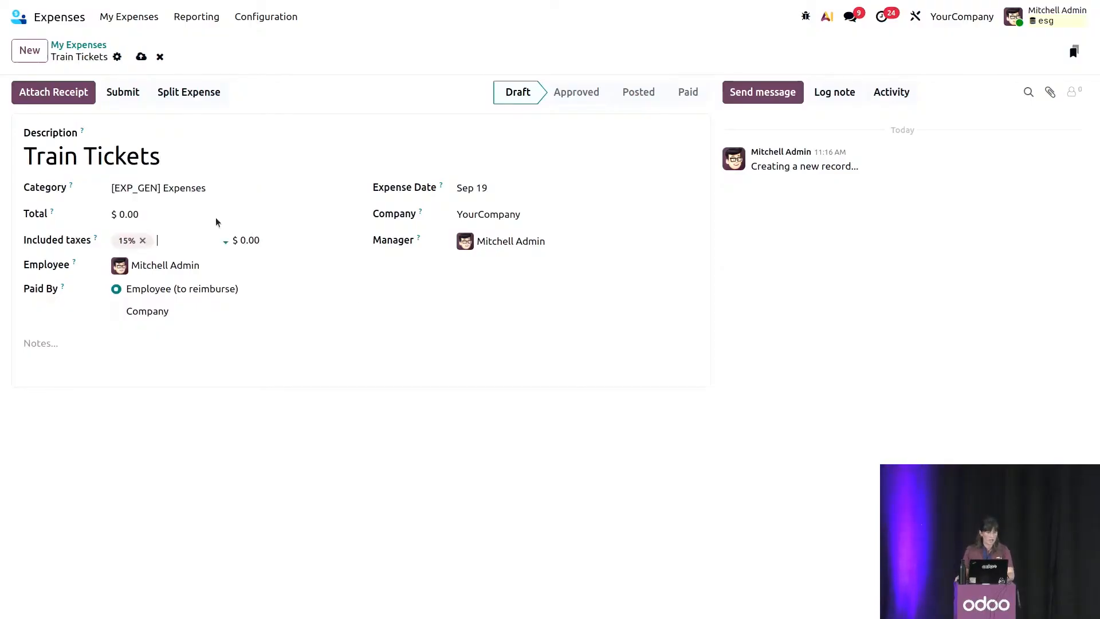
left_click(138, 215)
type("150")
left_click(356, 337)
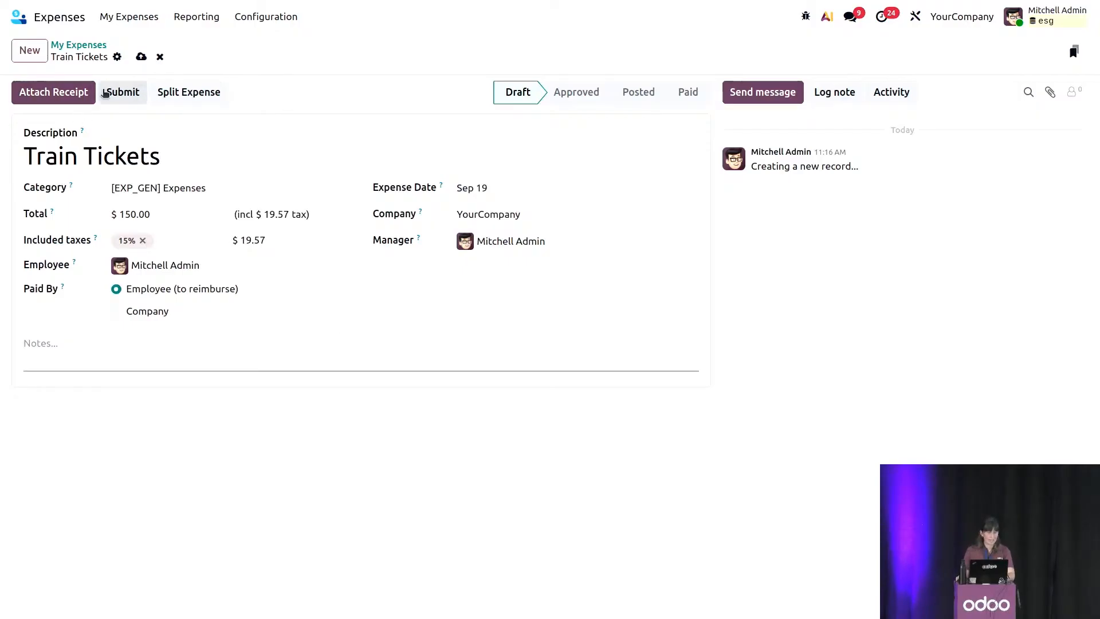
Submit and approve the Train Tickets expense, and post its journal entry.
left_click(120, 92)
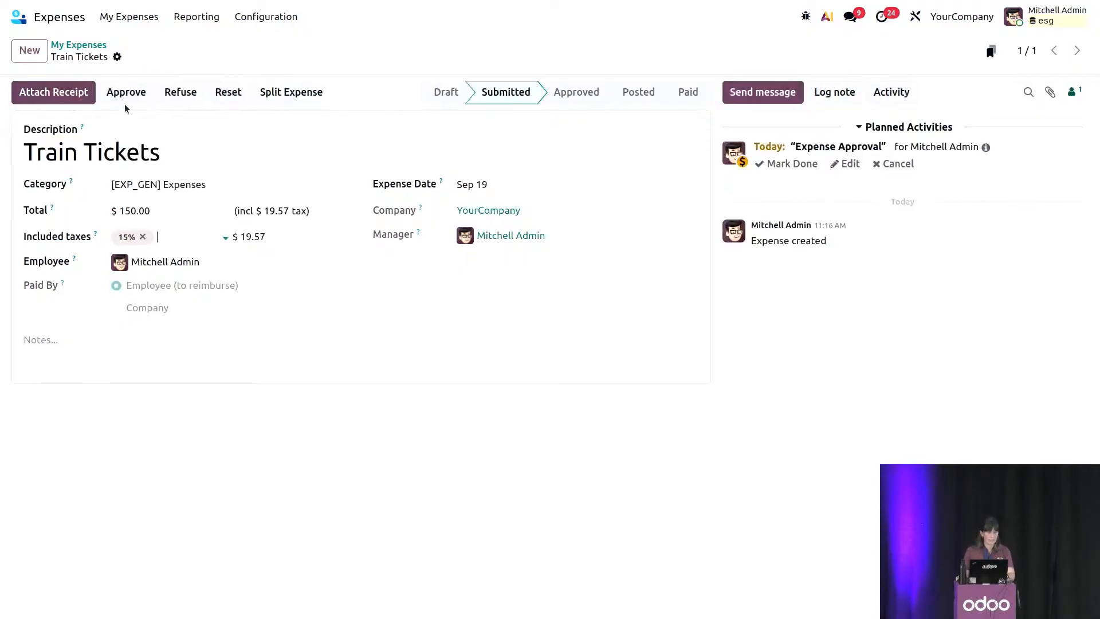
left_click(121, 95)
left_click(118, 95)
left_click(271, 373)
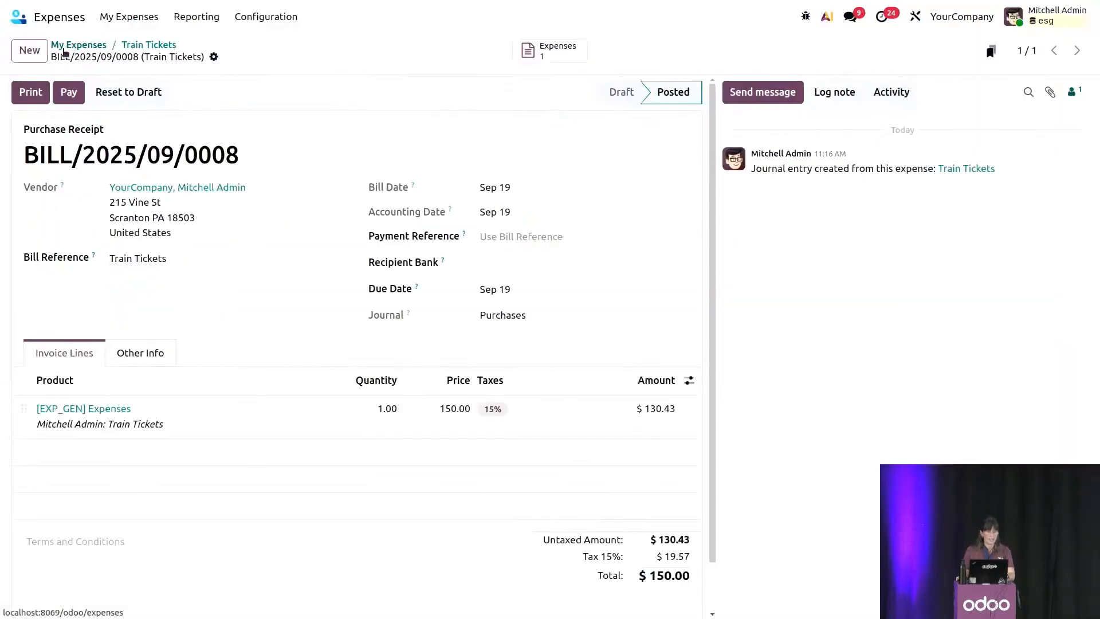
Switch back to the ESG app's dashboard.
left_click(62, 23)
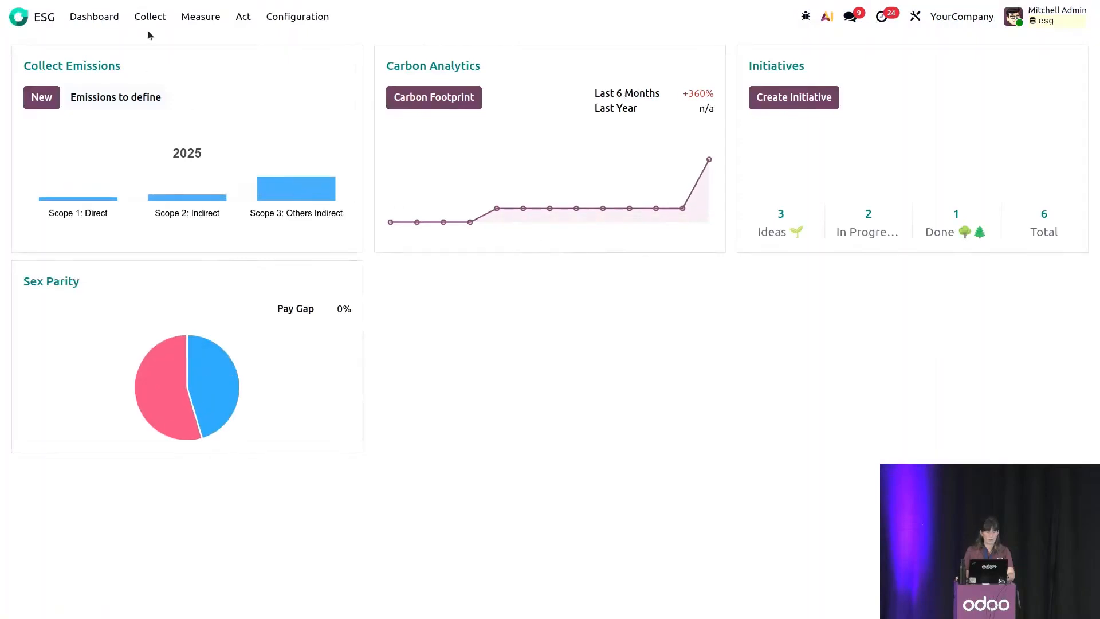
Assign the Train (Business Travel) emission factor to the new Sep 19 Train Tickets entry in Emitted Emissions.
left_click(150, 16)
left_click(172, 64)
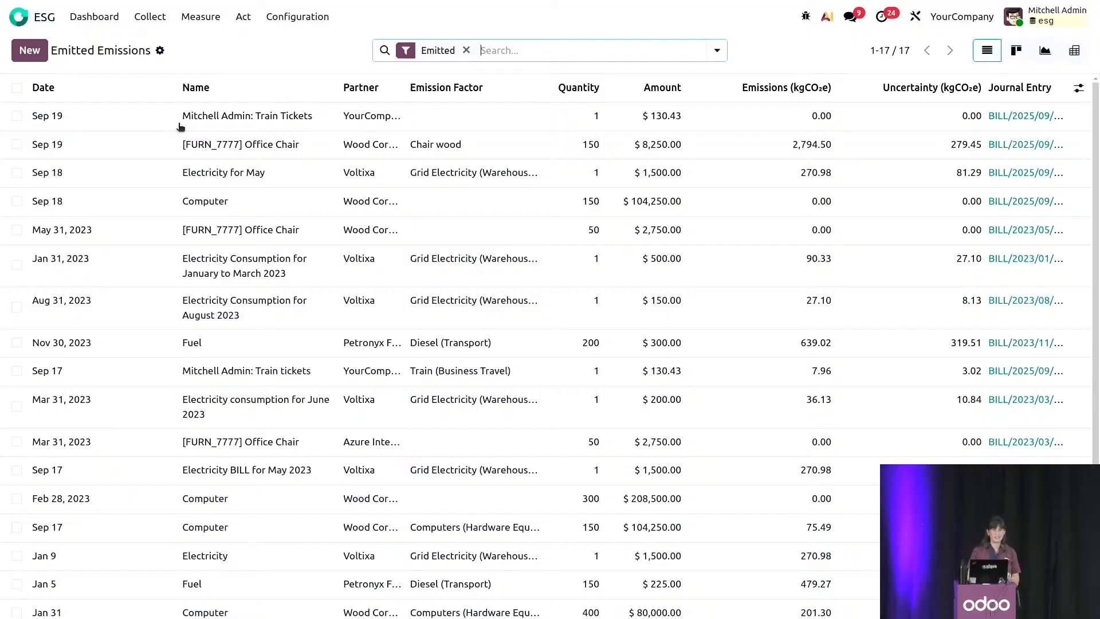
left_click(17, 116)
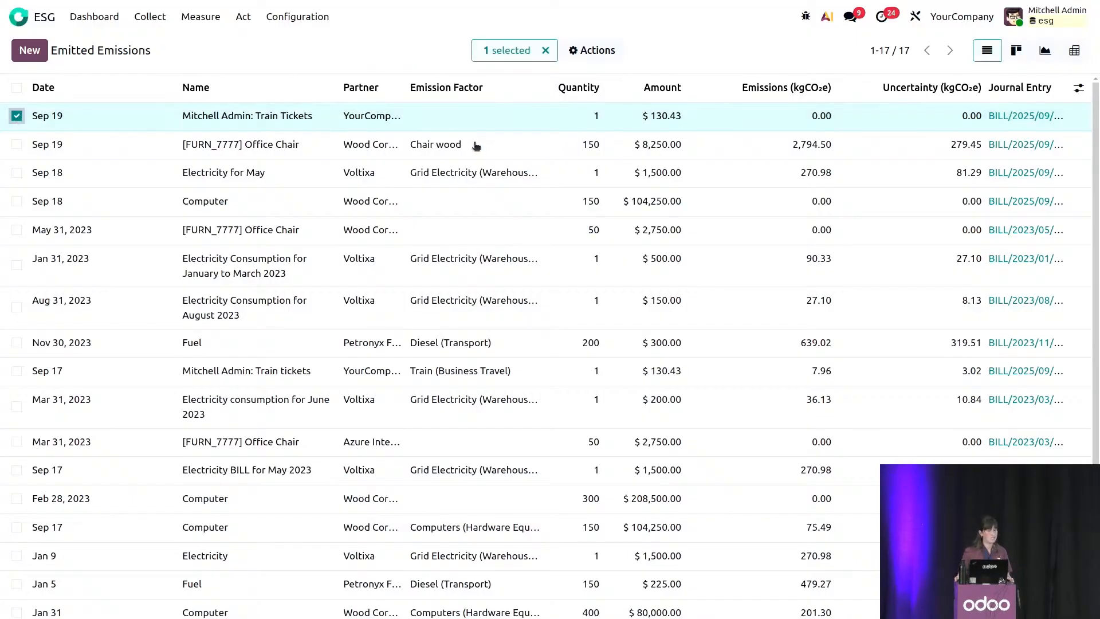
left_click(427, 121)
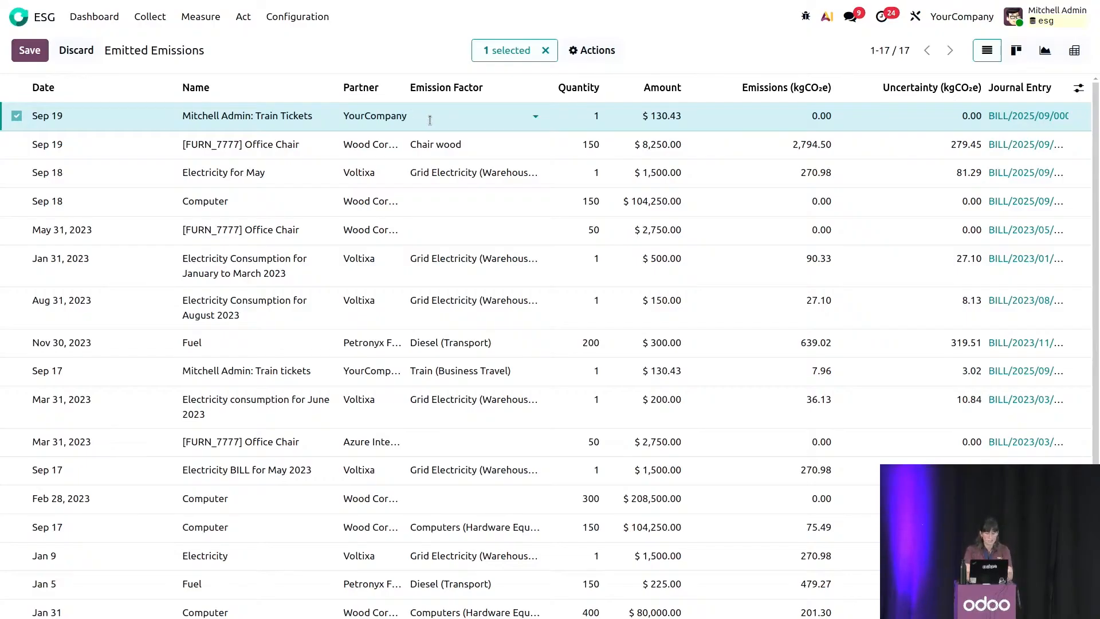
type("tra")
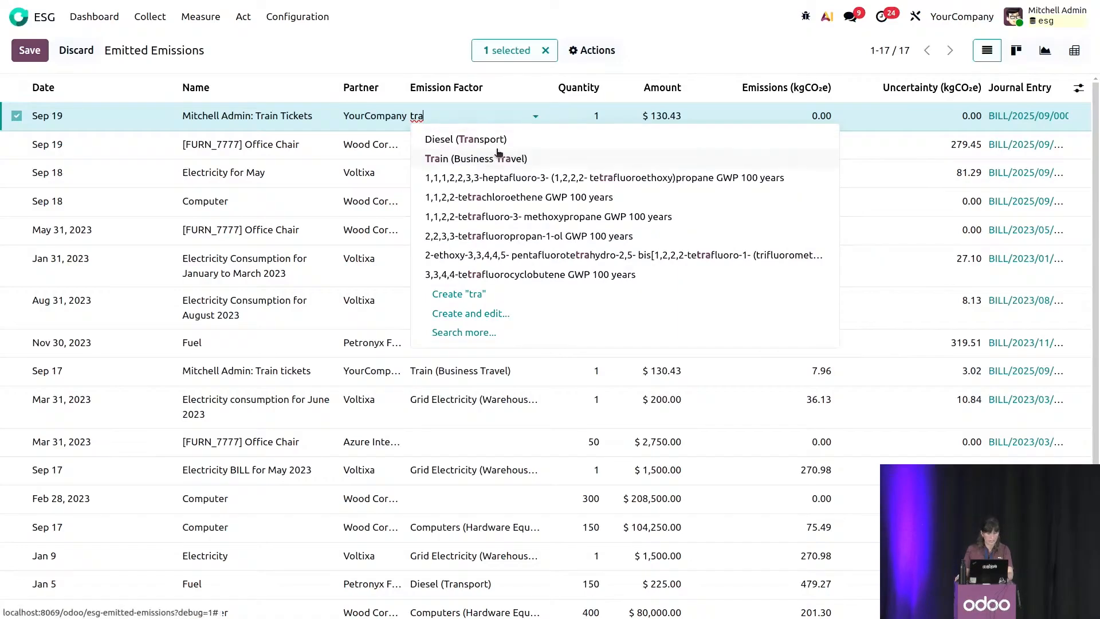
left_click(498, 157)
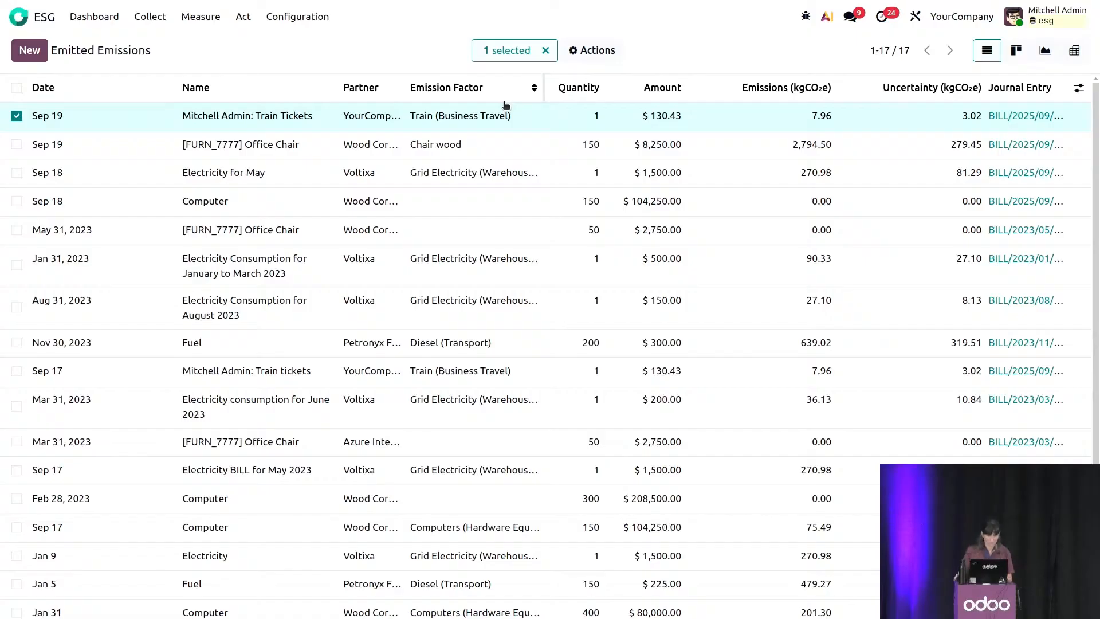
left_click(546, 50)
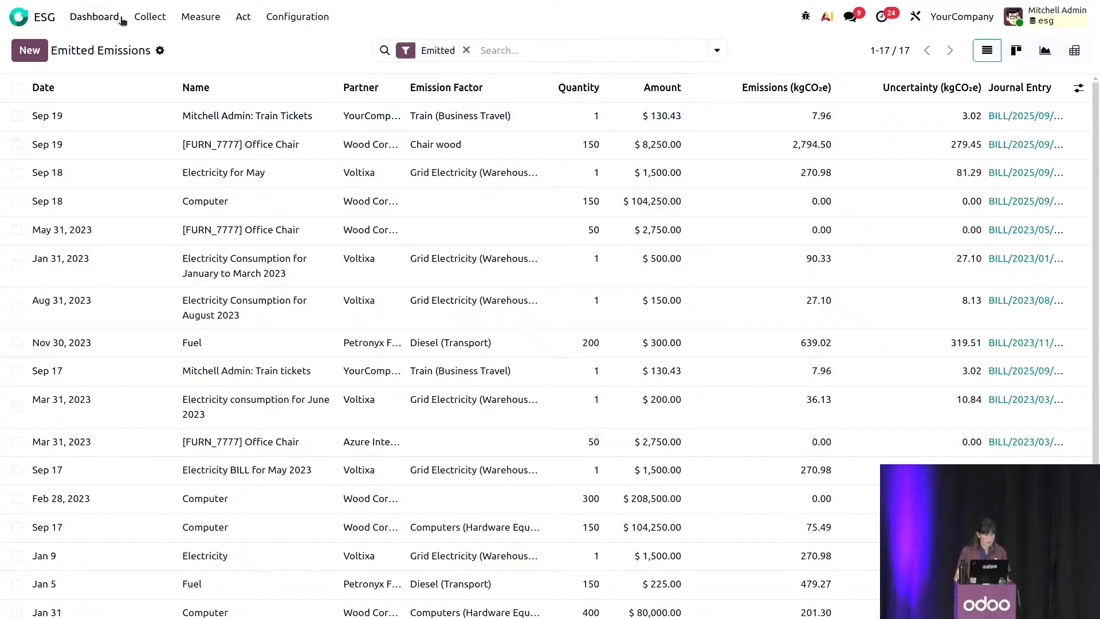
Open the Employee Commuting report to examine commuting emissions and distances per employee.
left_click(150, 16)
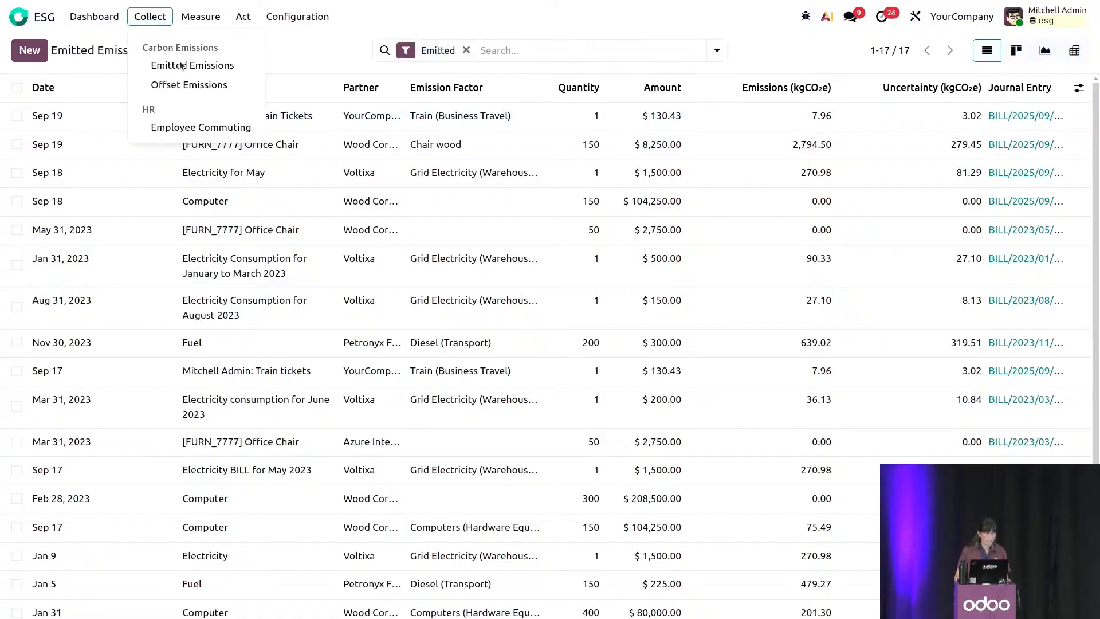
left_click(217, 129)
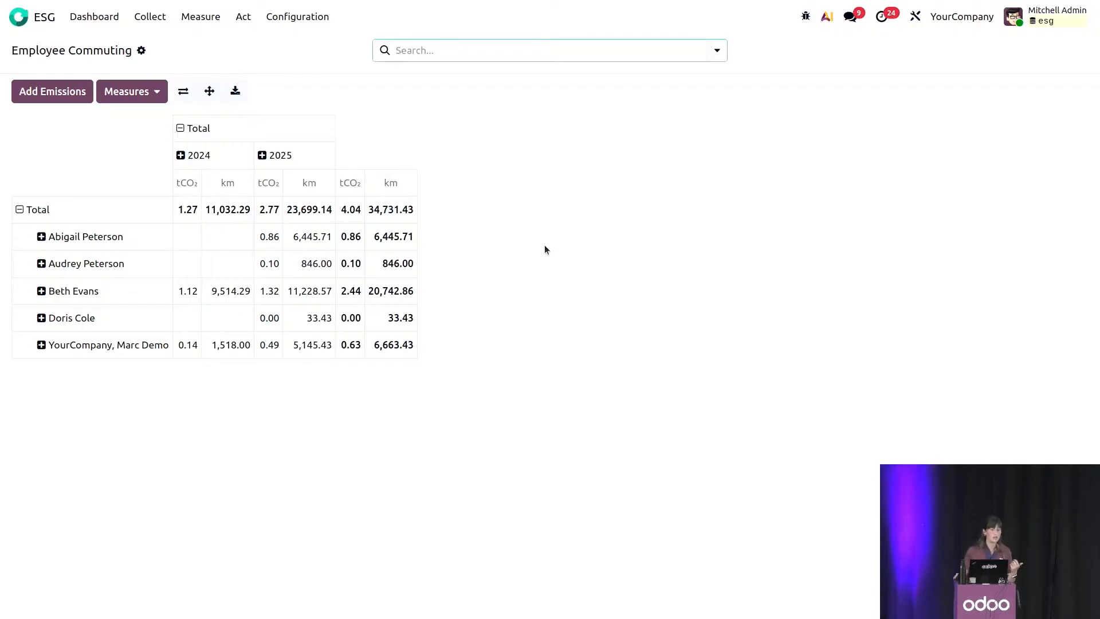
Switch to the Employees app and review the first employee's personal information, including the home-work distance.
left_click(19, 17)
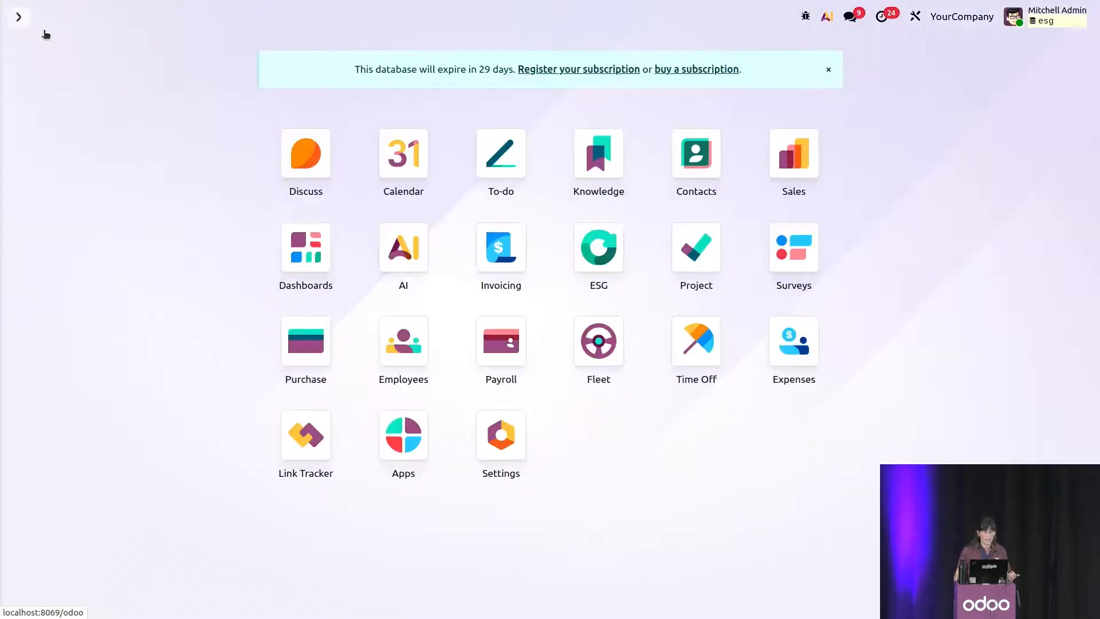
type("empl")
key("Return")
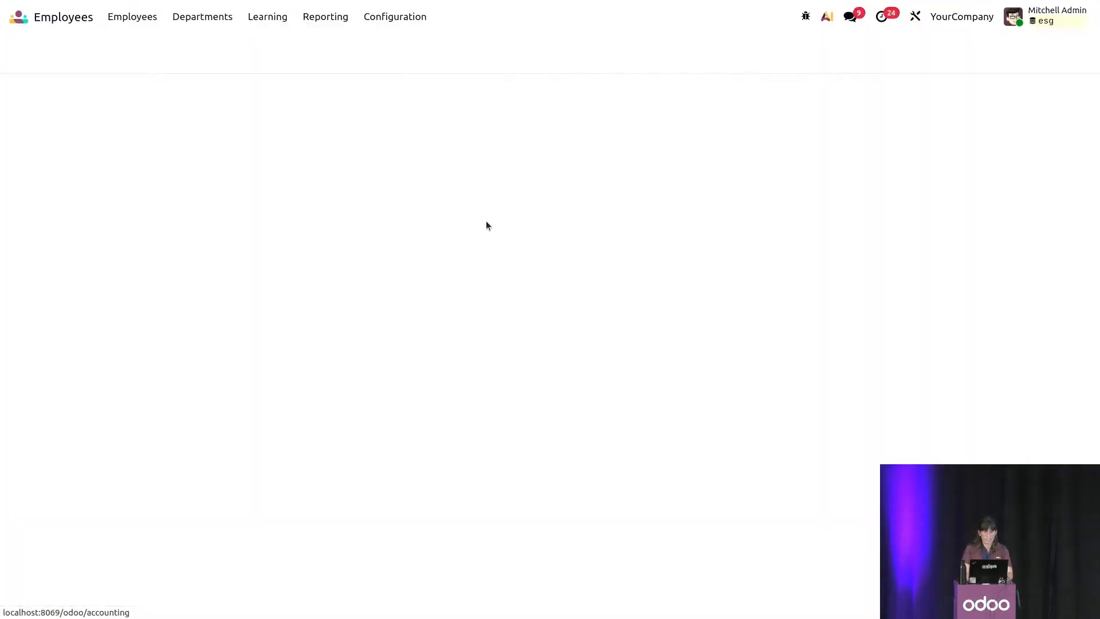
left_click(302, 145)
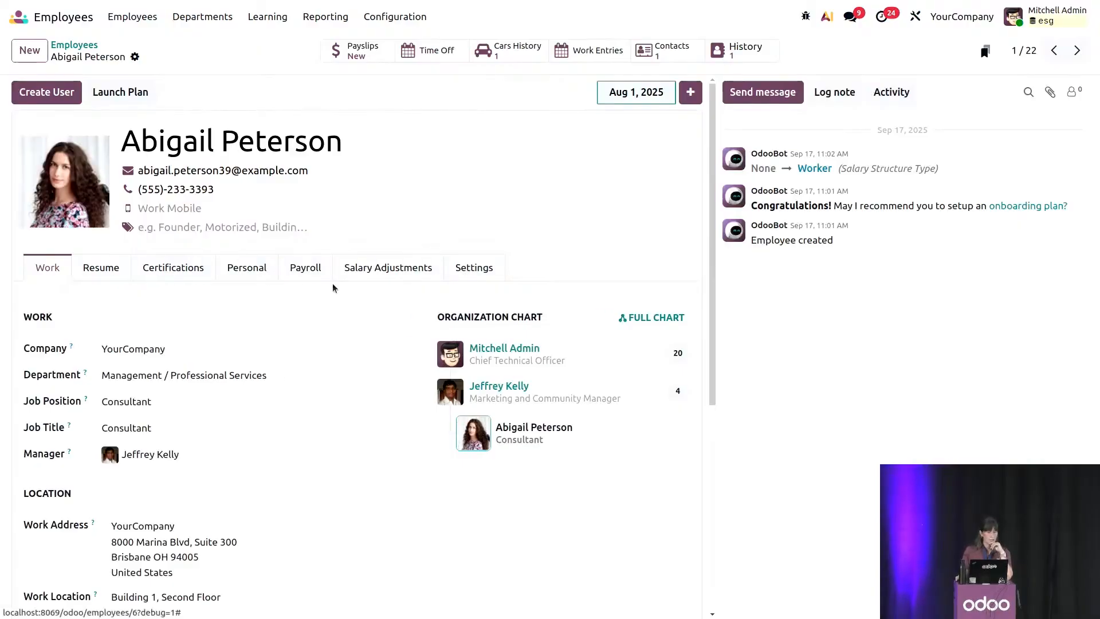
left_click(247, 268)
scroll(442, 442, "down", 5)
scroll(441, 442, "up", 3)
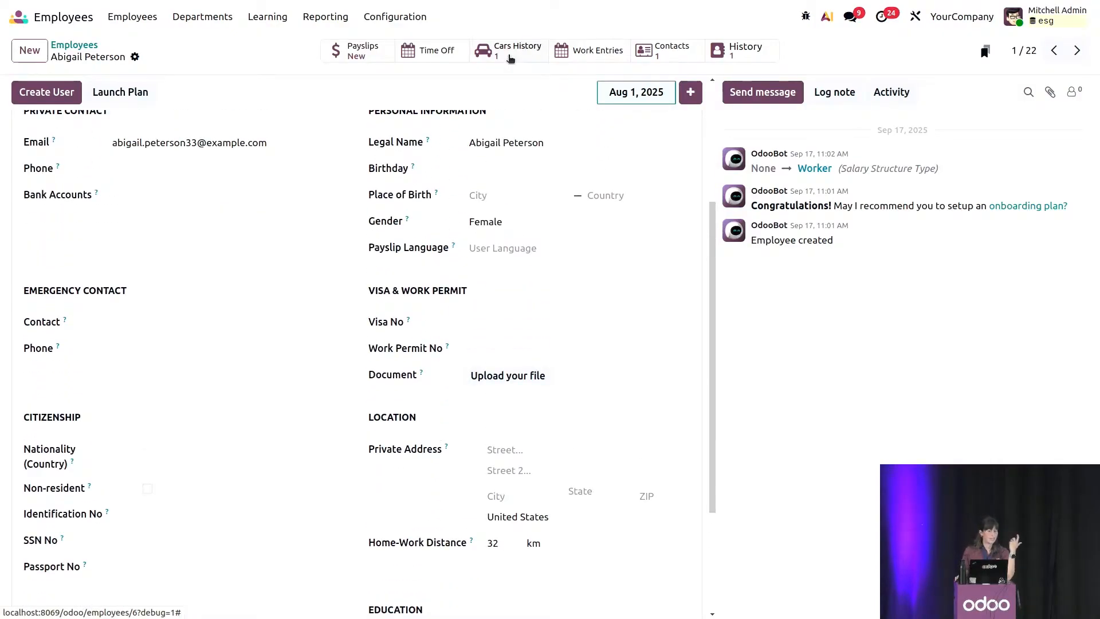
Open the Ford Focus from the employee's cars history and view its model and engine details, including CO₂ emissions.
left_click(510, 59)
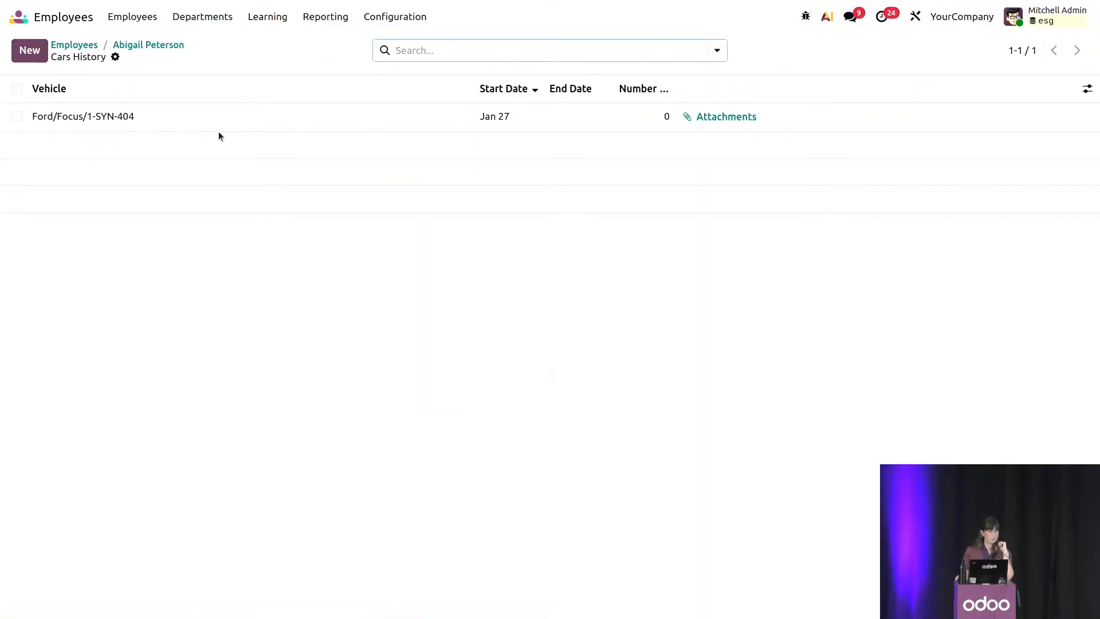
left_click(92, 122)
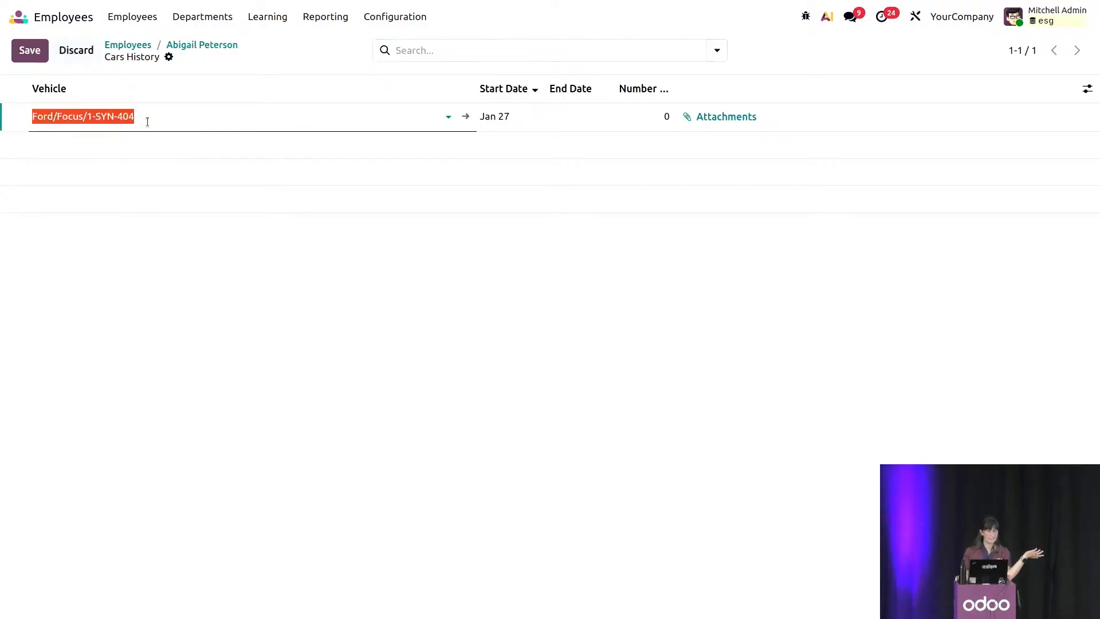
left_click(465, 116)
scroll(208, 371, "down", 3)
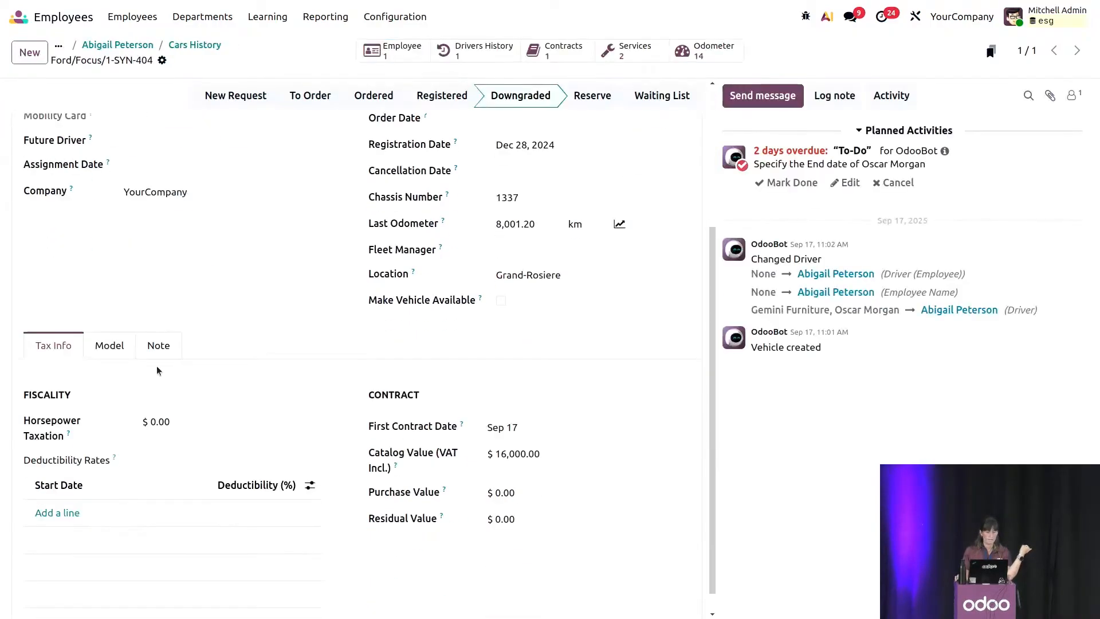
left_click(105, 352)
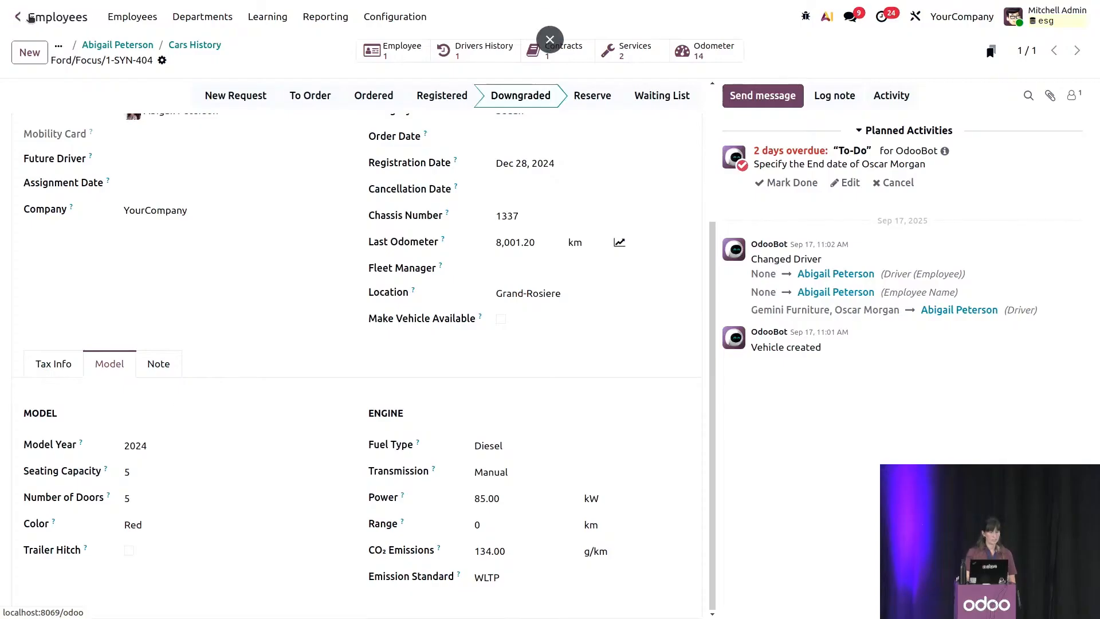
Switch back to the ESG app and check the Weekly Office Attendance setting for employee commuting.
left_click(24, 18)
left_click(599, 247)
left_click(297, 16)
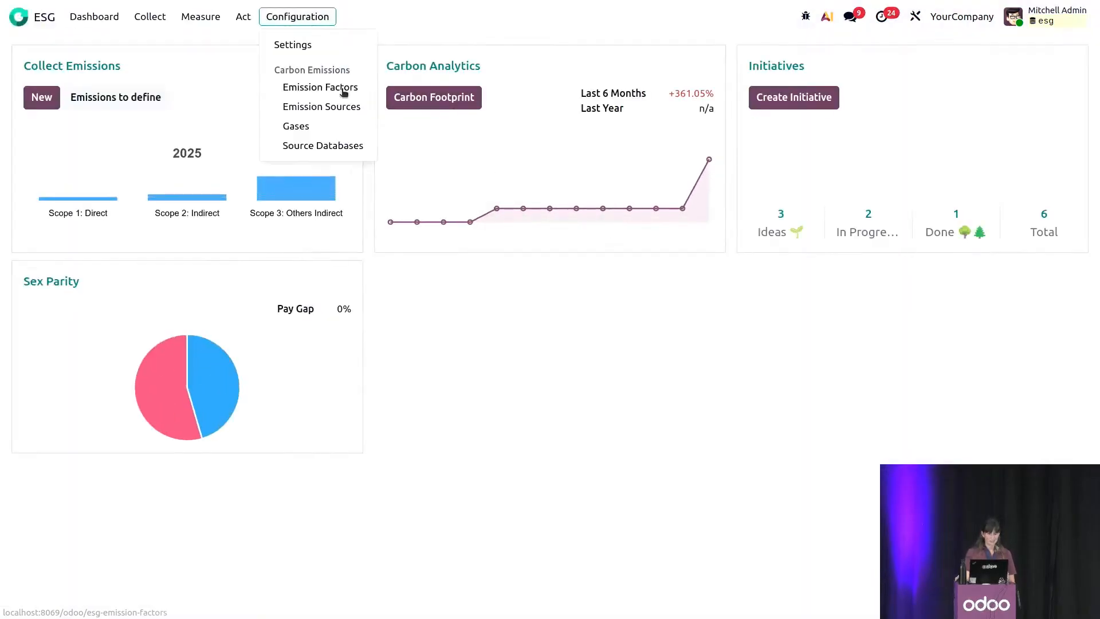
left_click(304, 47)
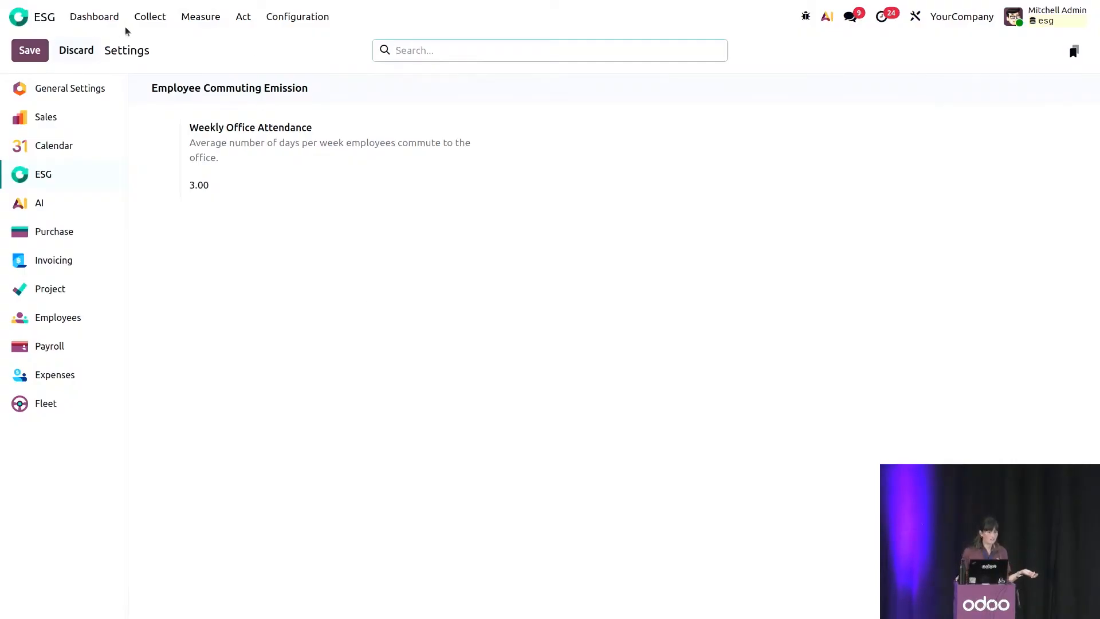
Add employee commuting emissions for the period Aug 1 to Aug 31 from the Employee Commuting report.
left_click(143, 17)
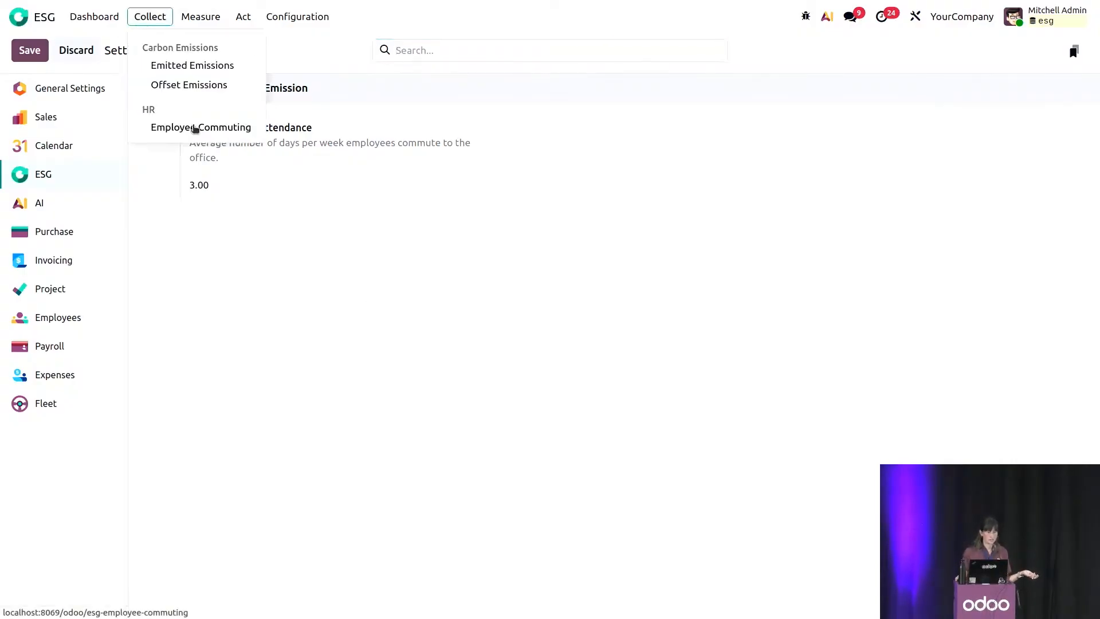
left_click(195, 128)
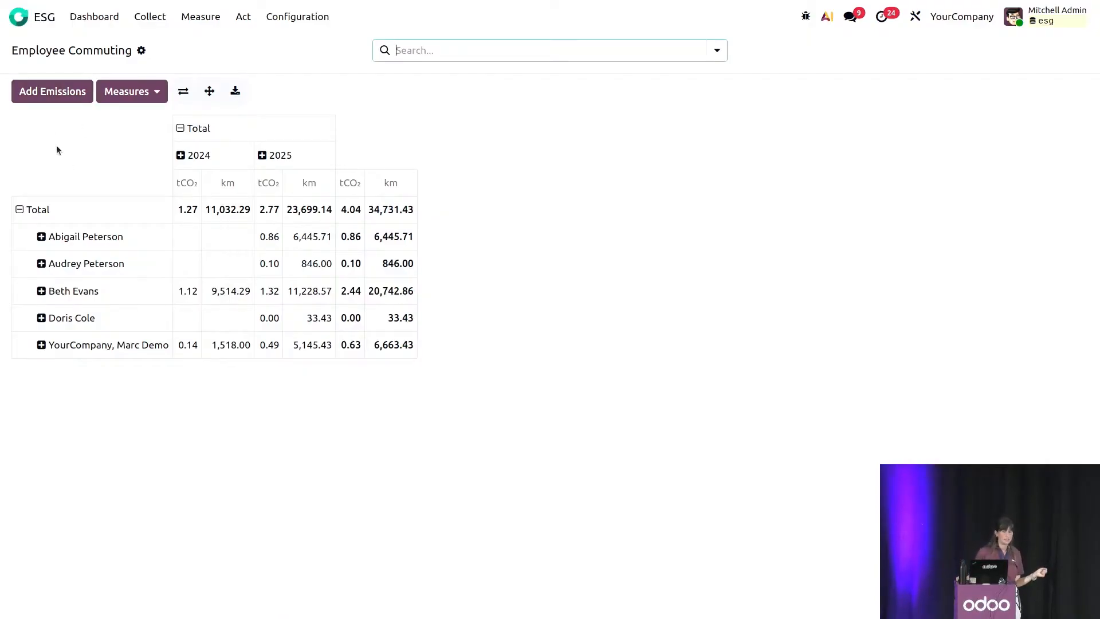
left_click(46, 98)
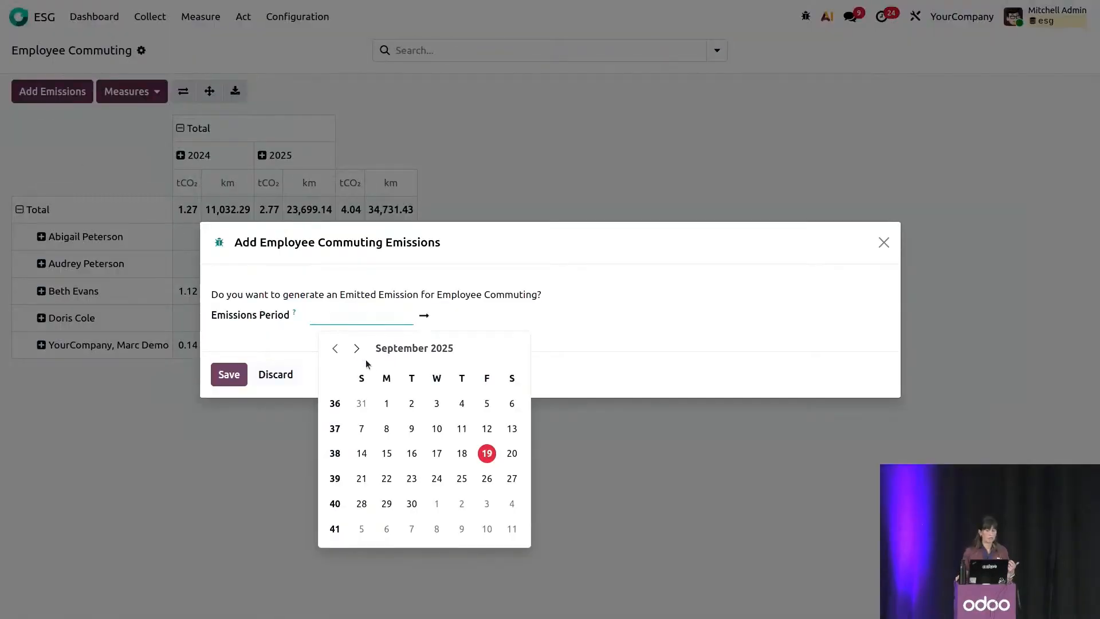
left_click(335, 348)
left_click(486, 403)
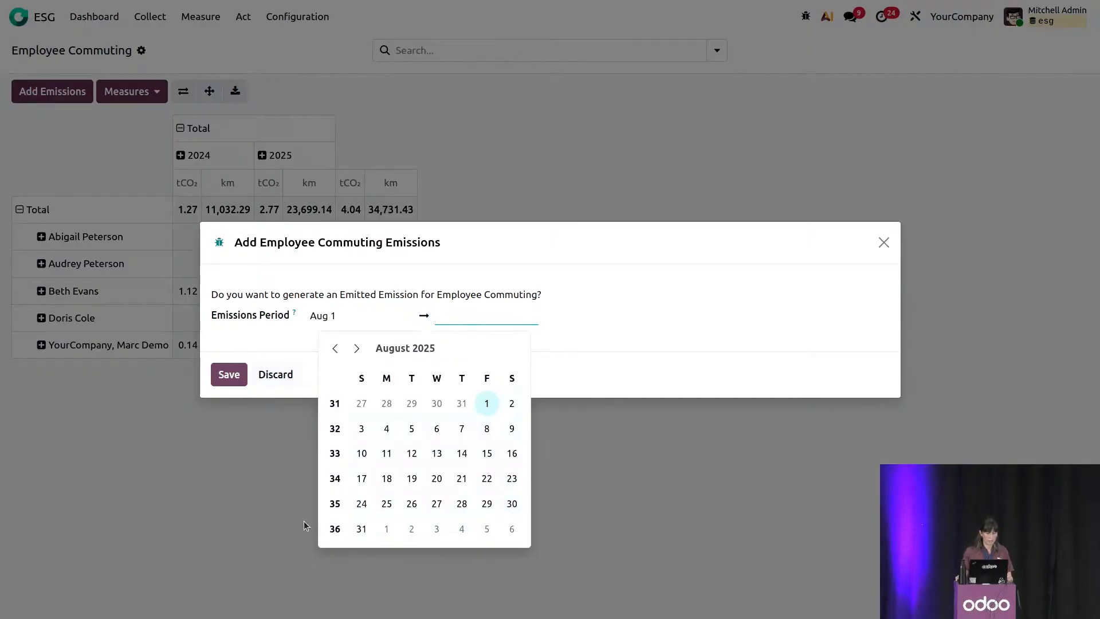
left_click(361, 528)
left_click(726, 337)
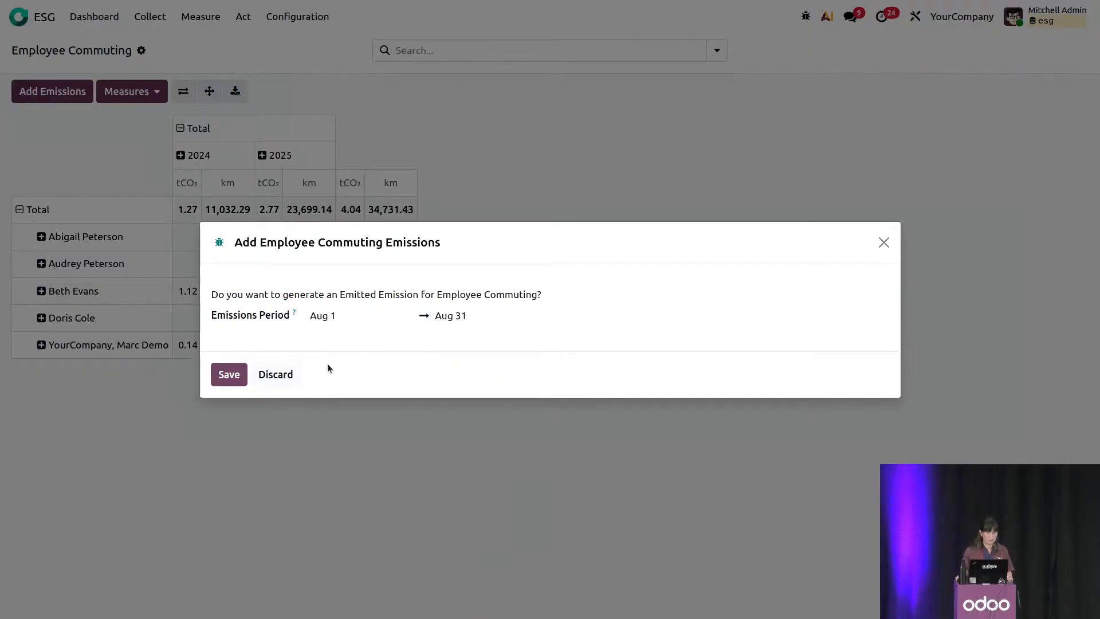
left_click(229, 374)
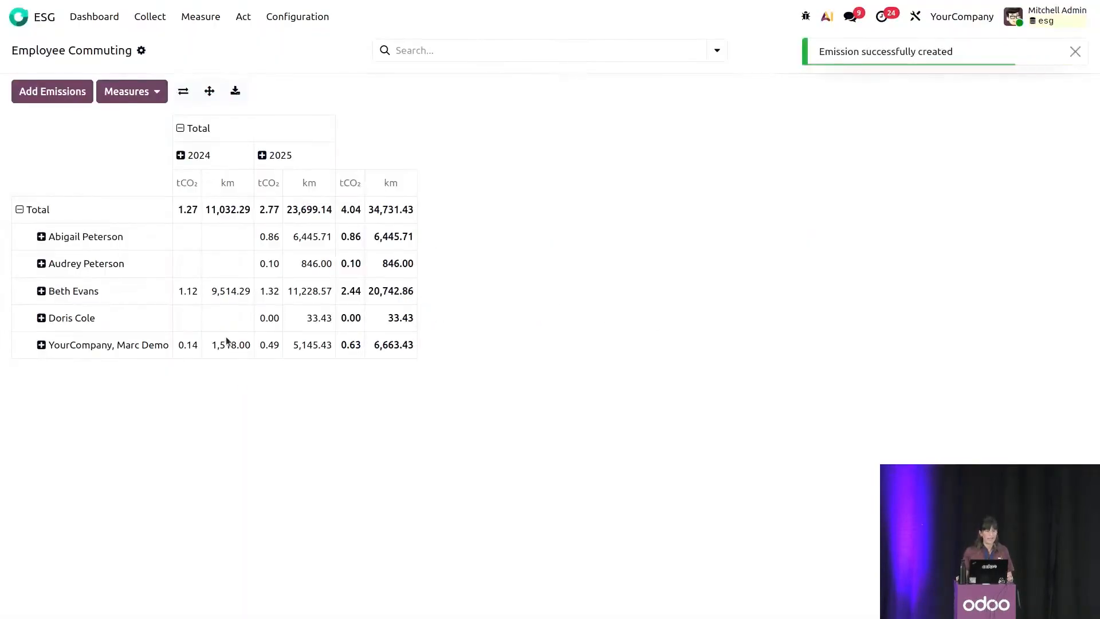
Check the Emitted Emissions list for the August employee commuting entry.
left_click(150, 16)
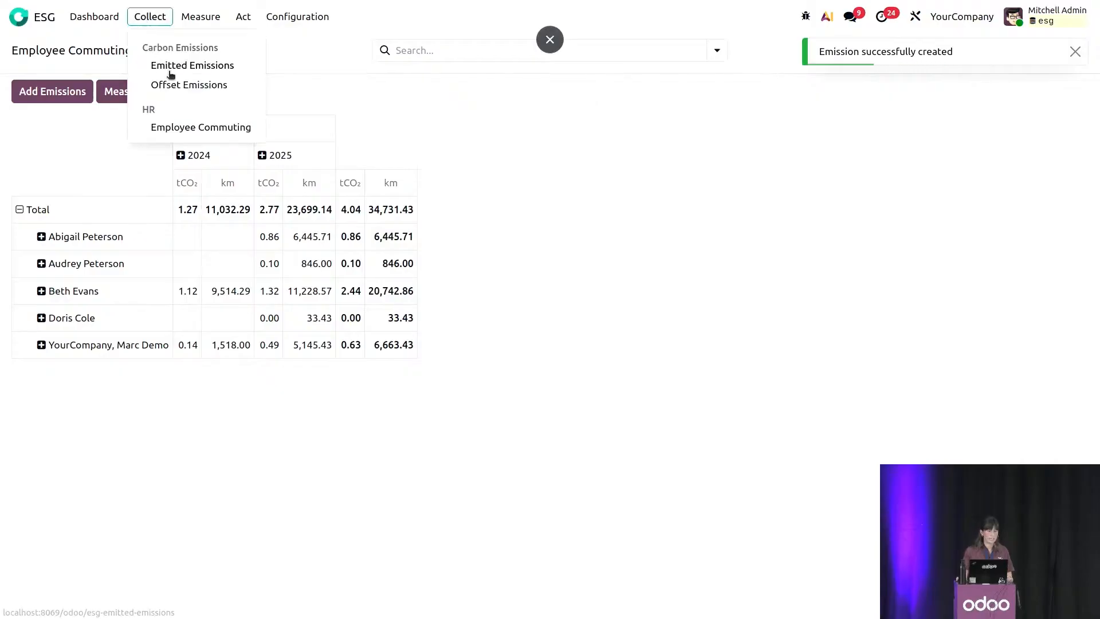
left_click(170, 68)
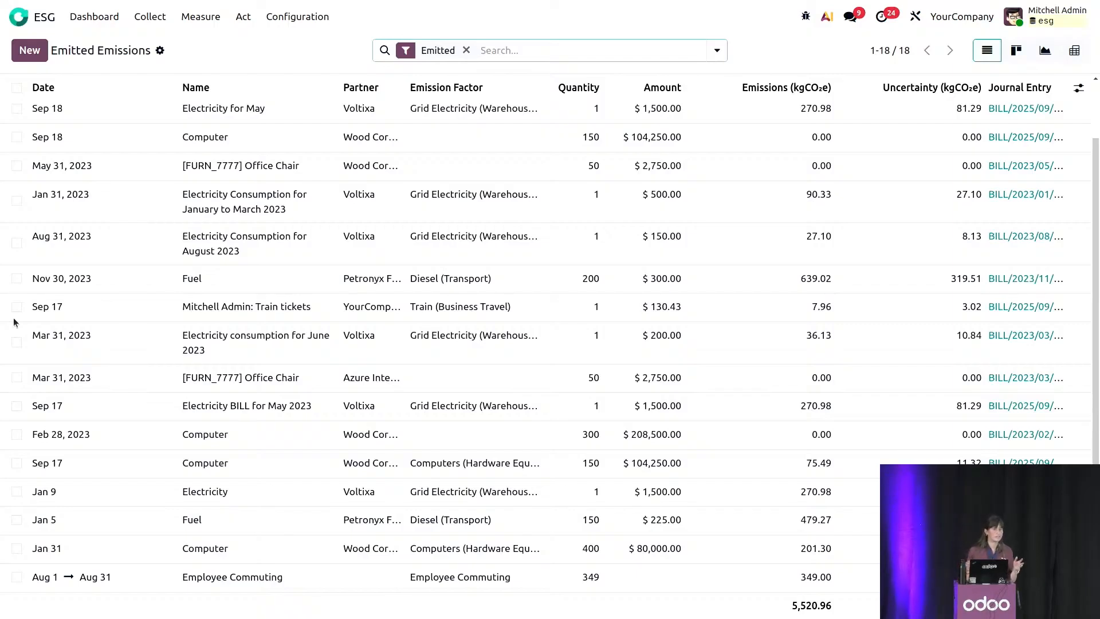
Return to the ESG dashboard and open the list of emissions still to define.
left_click(158, 17)
left_click(98, 17)
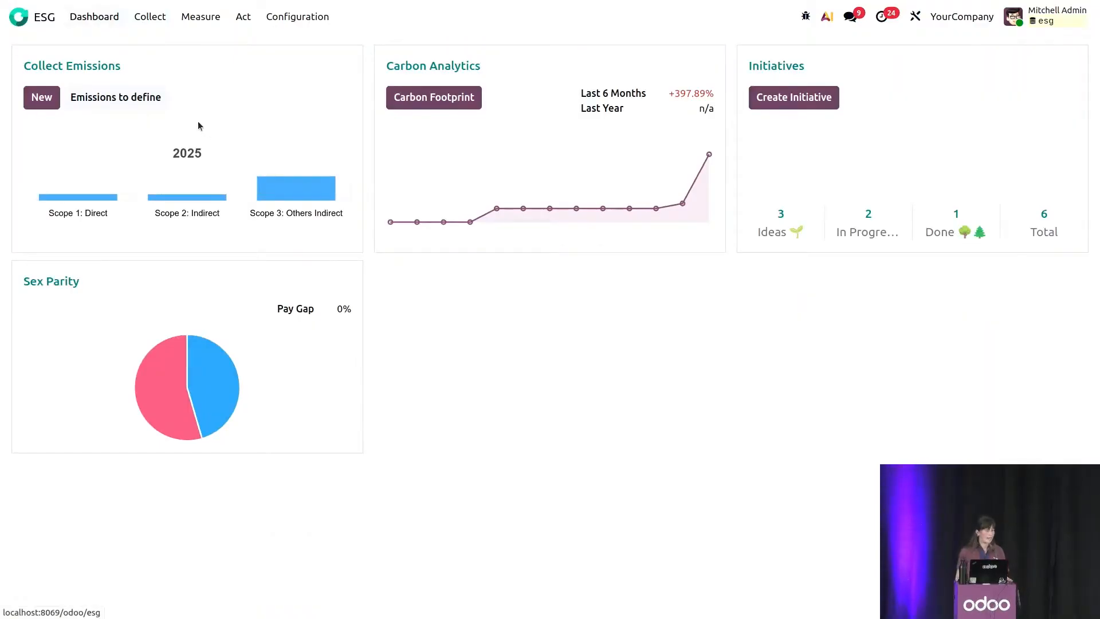
left_click(136, 102)
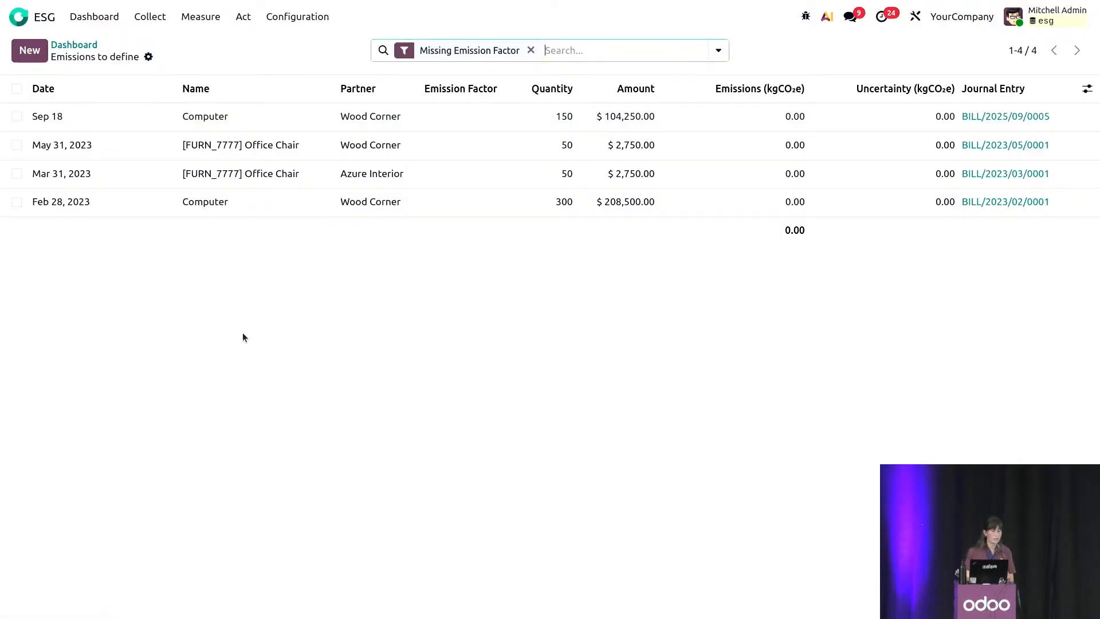
Assign the Computers (Hardware Equipment Production) emission factor to both Computer emissions at once, and clear the selection.
left_click(16, 117)
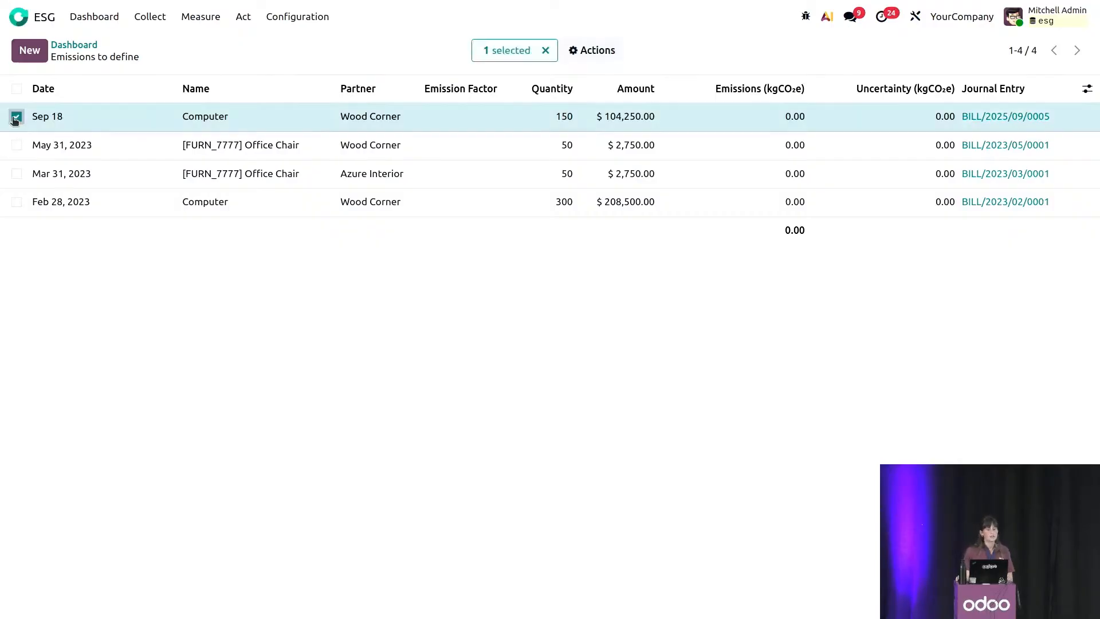
left_click(8, 207)
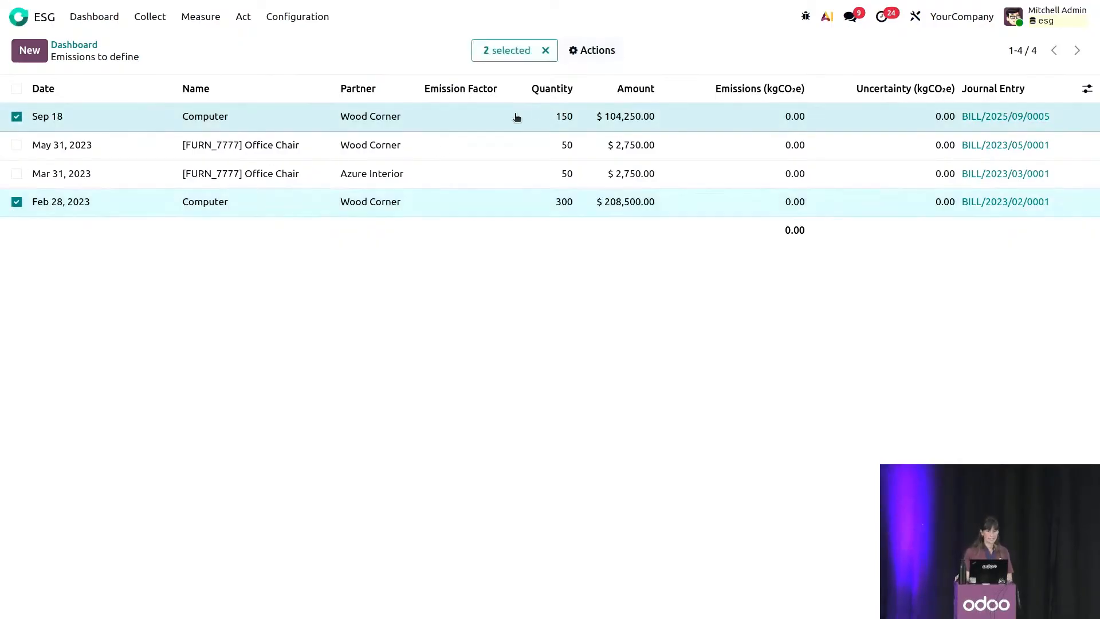
left_click(462, 119)
type("mputer")
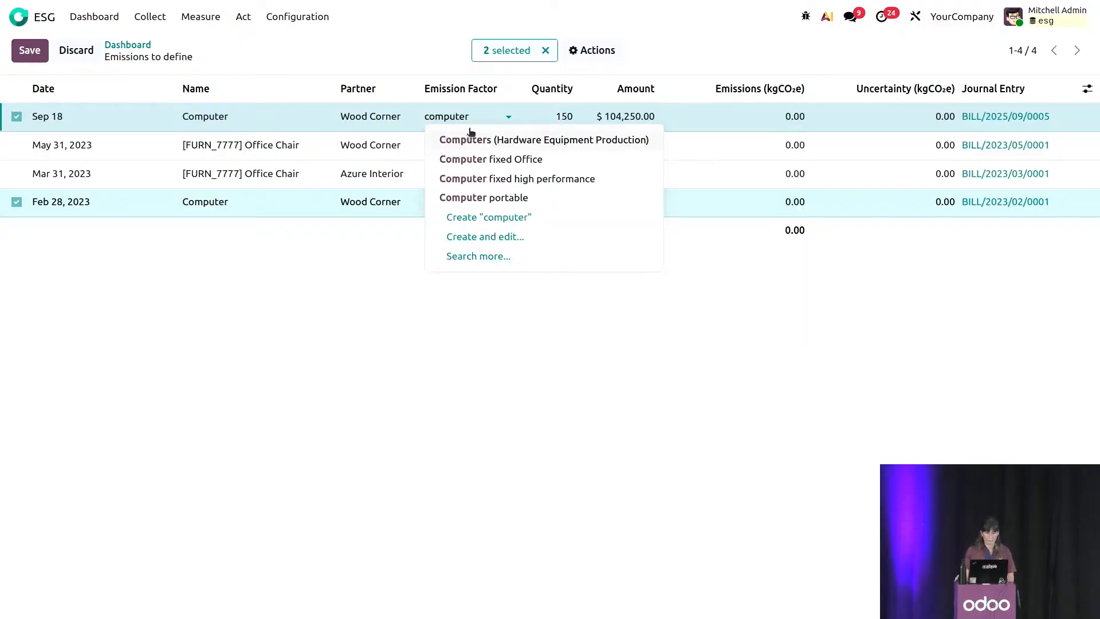
left_click(467, 140)
left_click(363, 372)
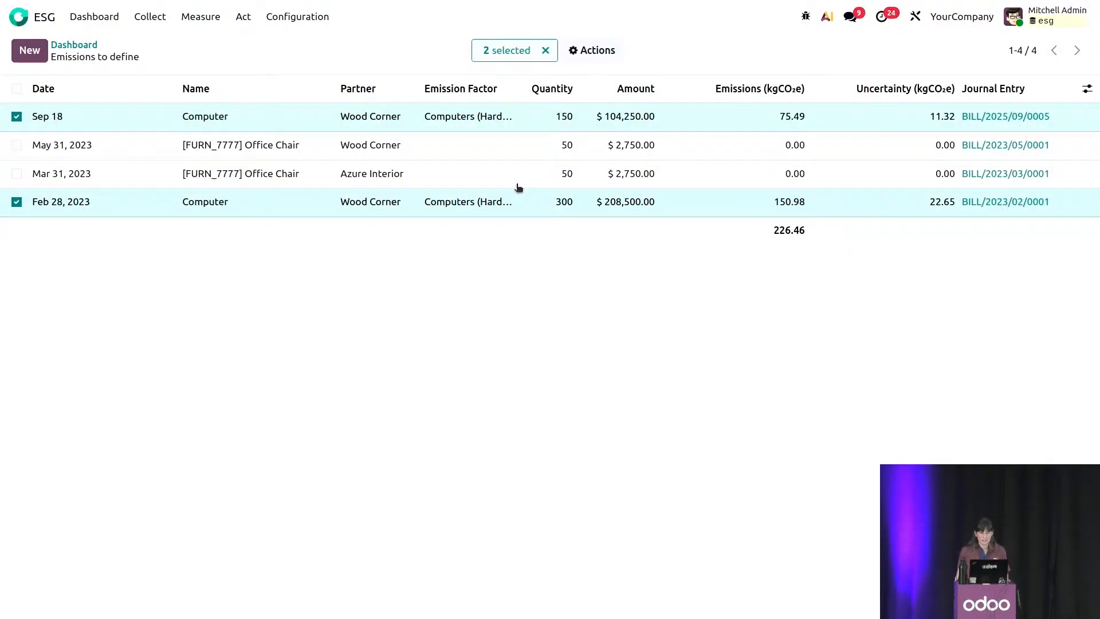
left_click(546, 50)
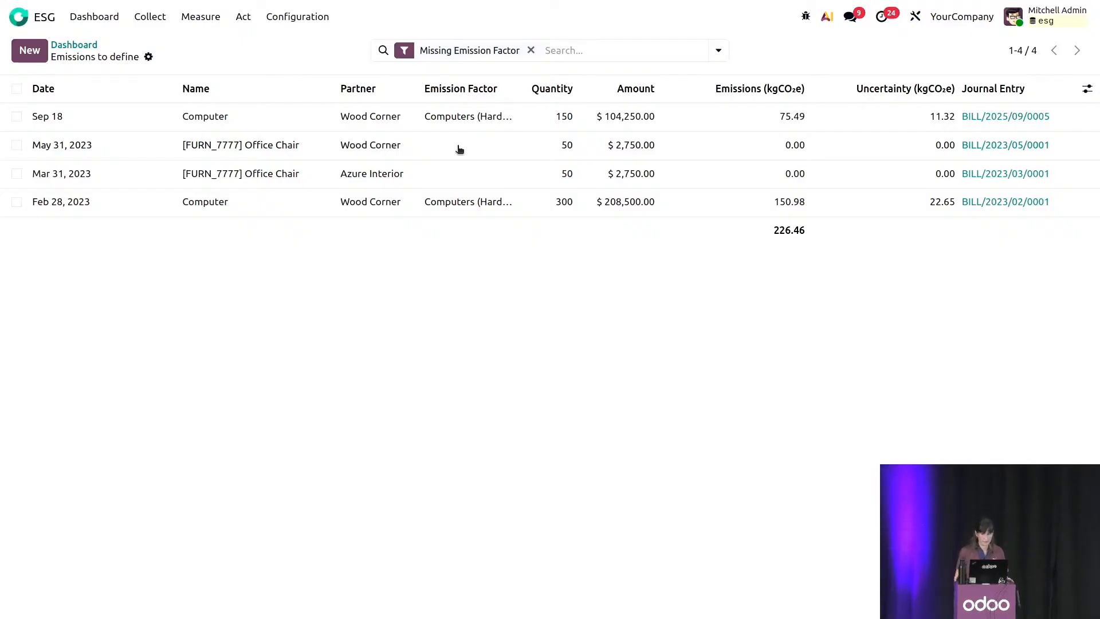
Open the Carbon Analytics report to examine emissions by scope and year.
left_click(150, 16)
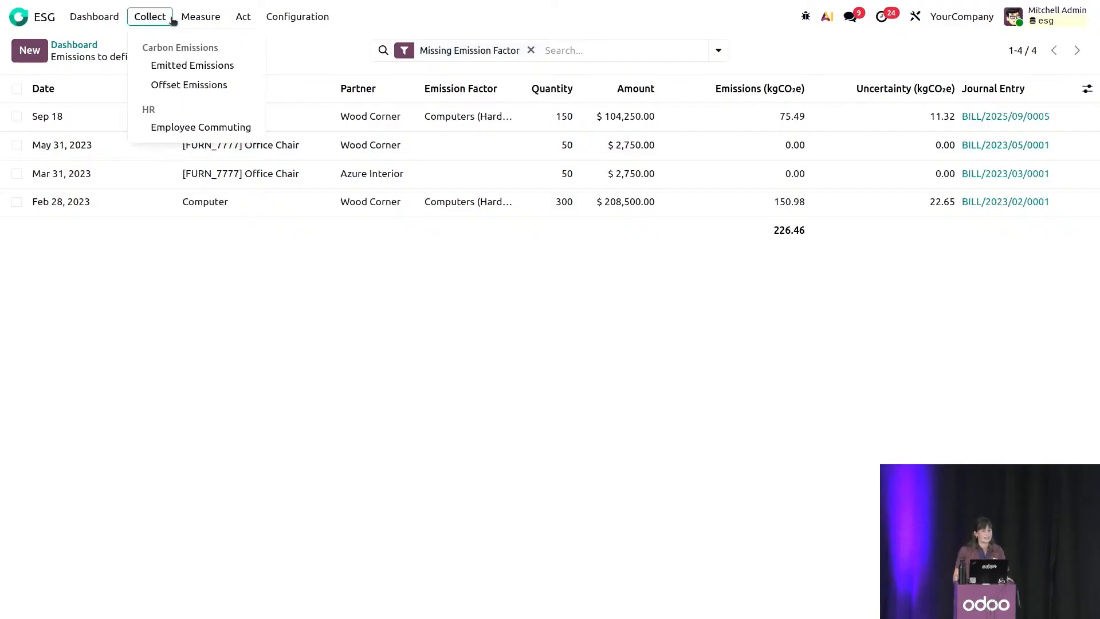
mouse_move(189, 20)
left_click(238, 64)
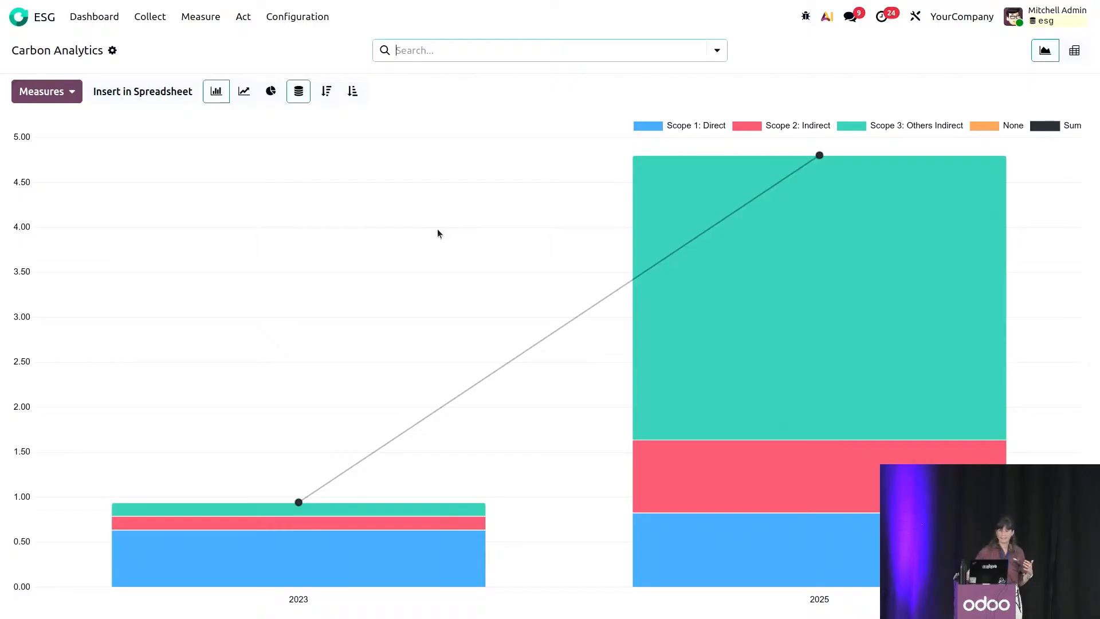
Group the Carbon Analytics chart by Activity Types and open the emissions behind the Transport bar.
left_click(717, 51)
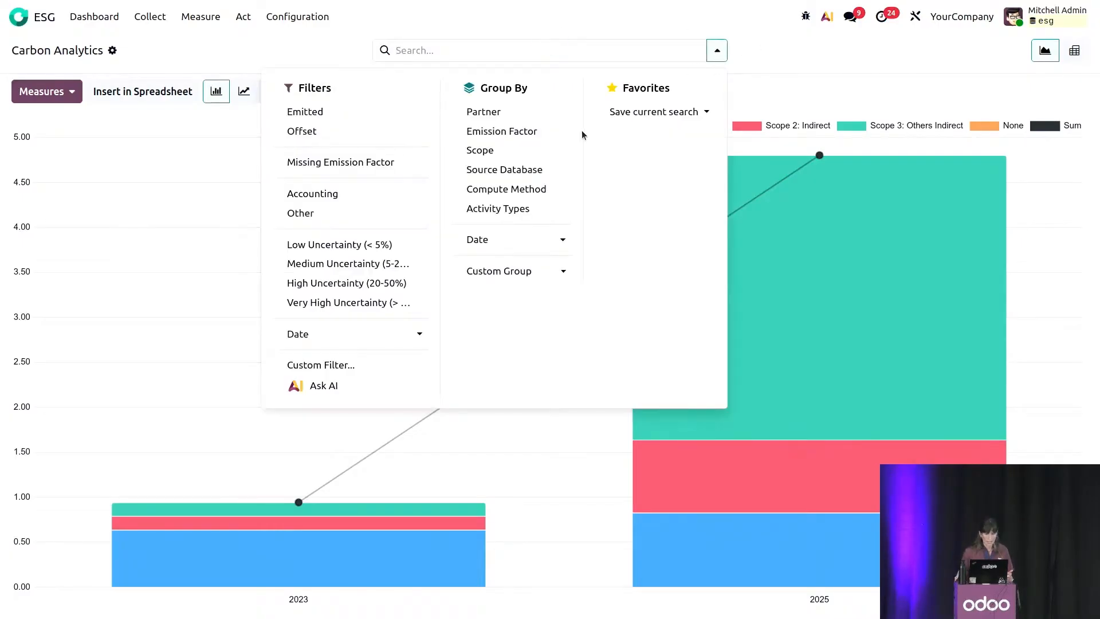
left_click(554, 210)
left_click(877, 80)
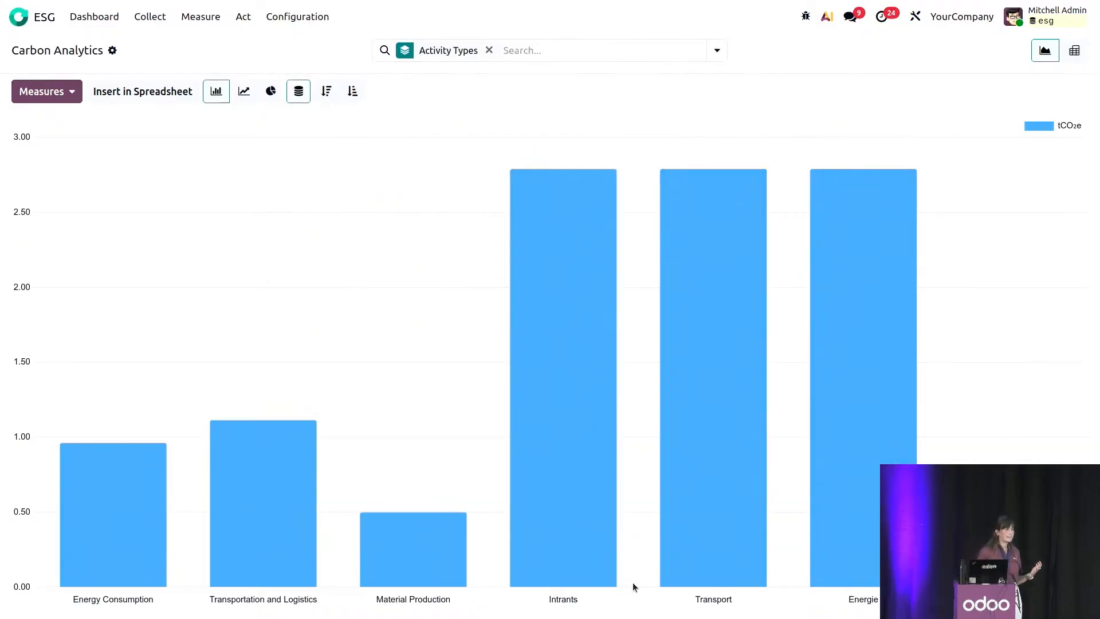
left_click(683, 418)
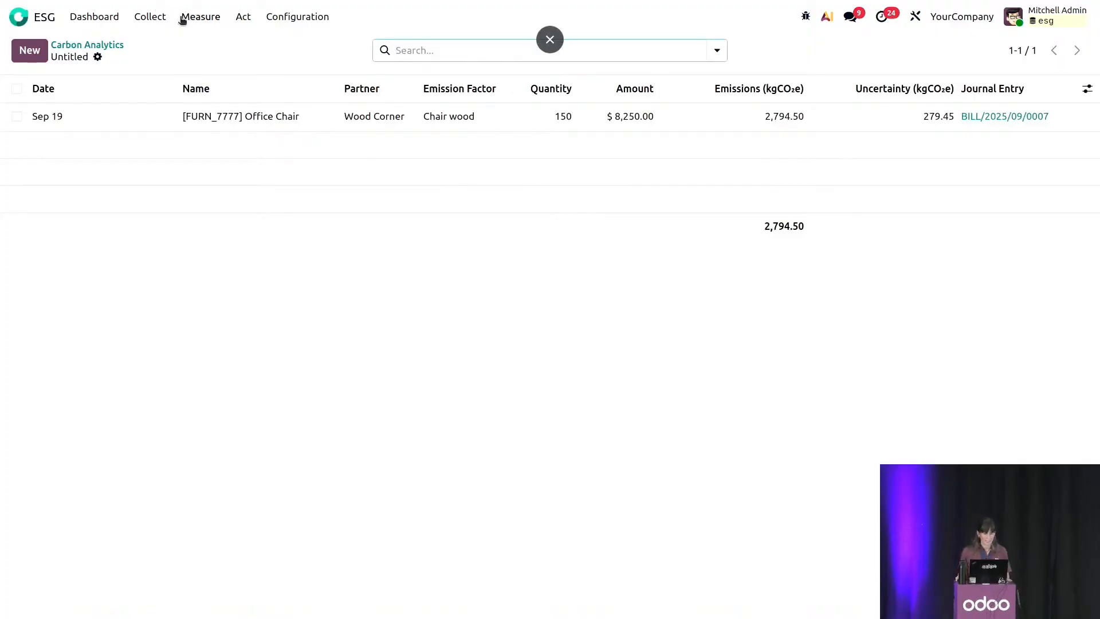
Open the Carbon Footprint report and check the options for its comparison period.
left_click(207, 25)
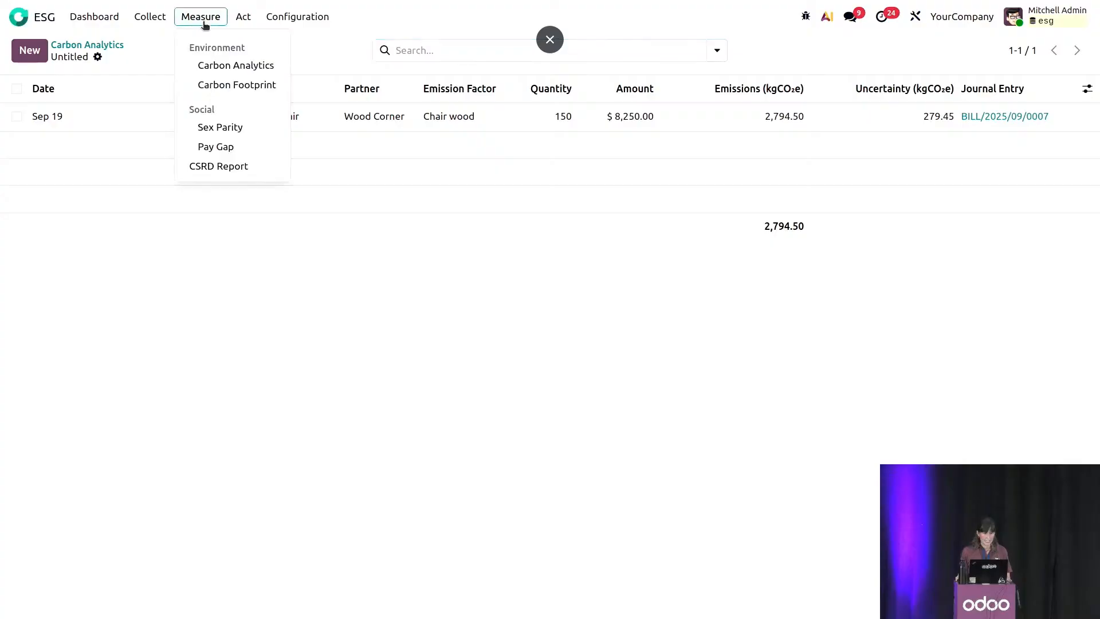
left_click(267, 173)
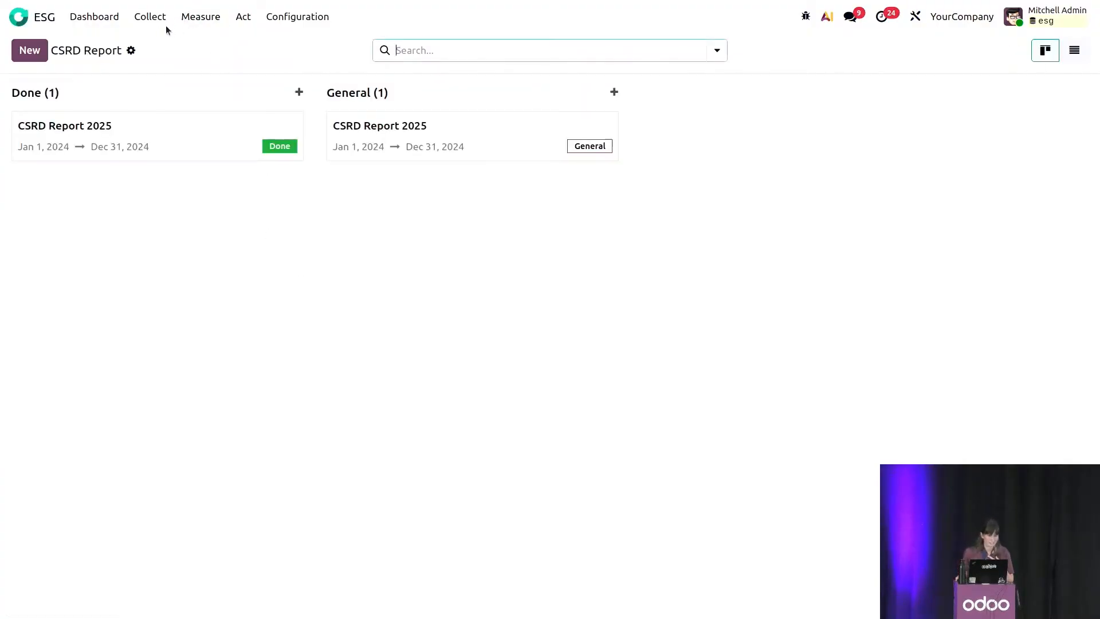
left_click(184, 19)
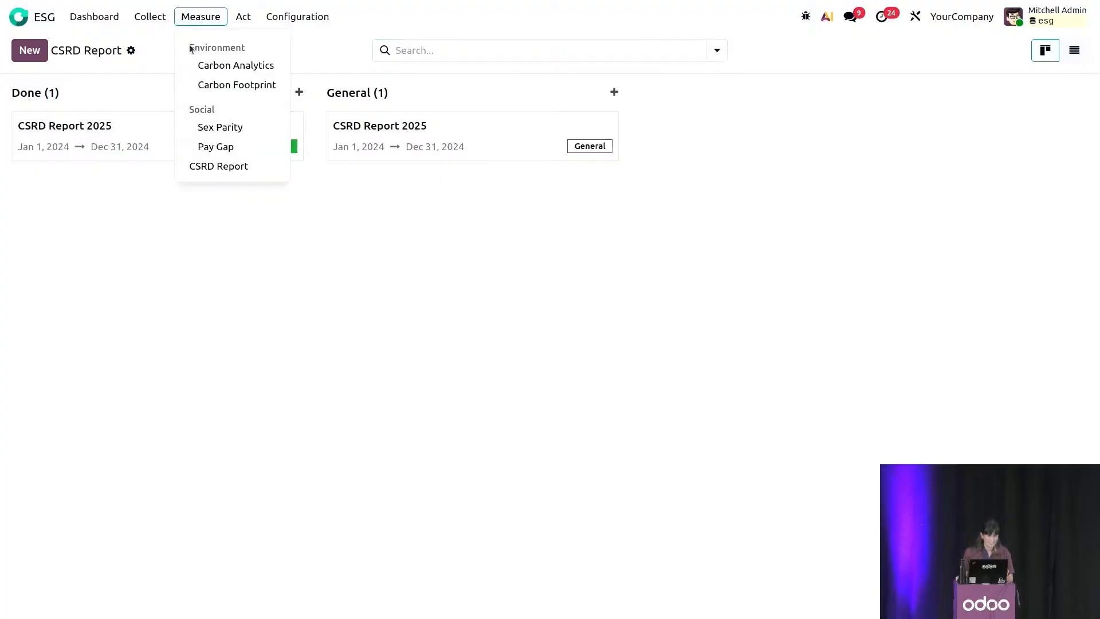
left_click(211, 83)
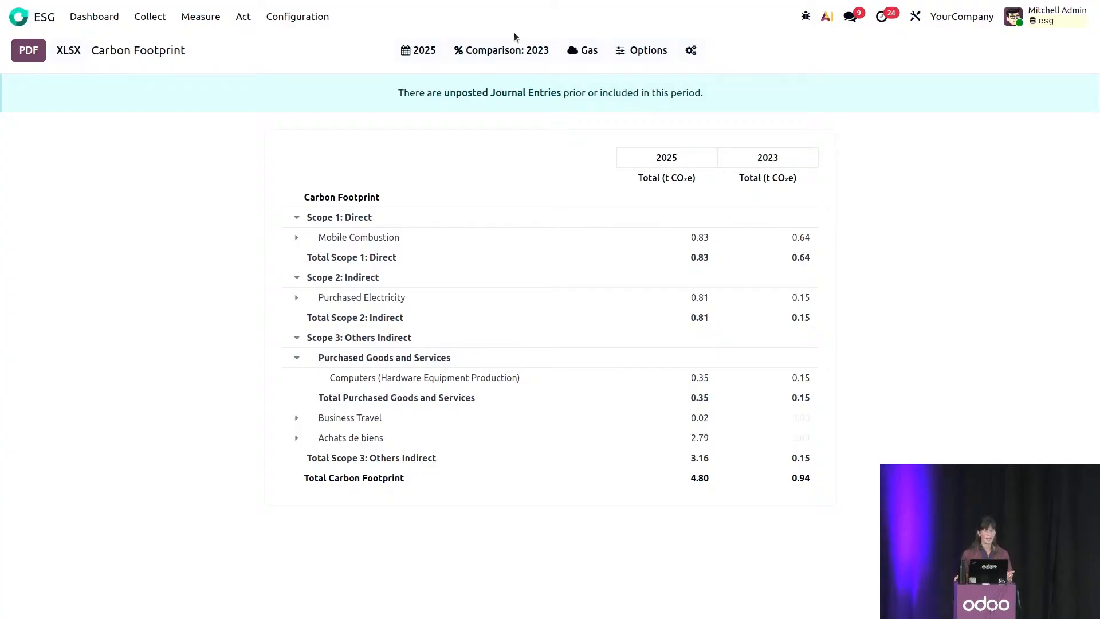
left_click(534, 53)
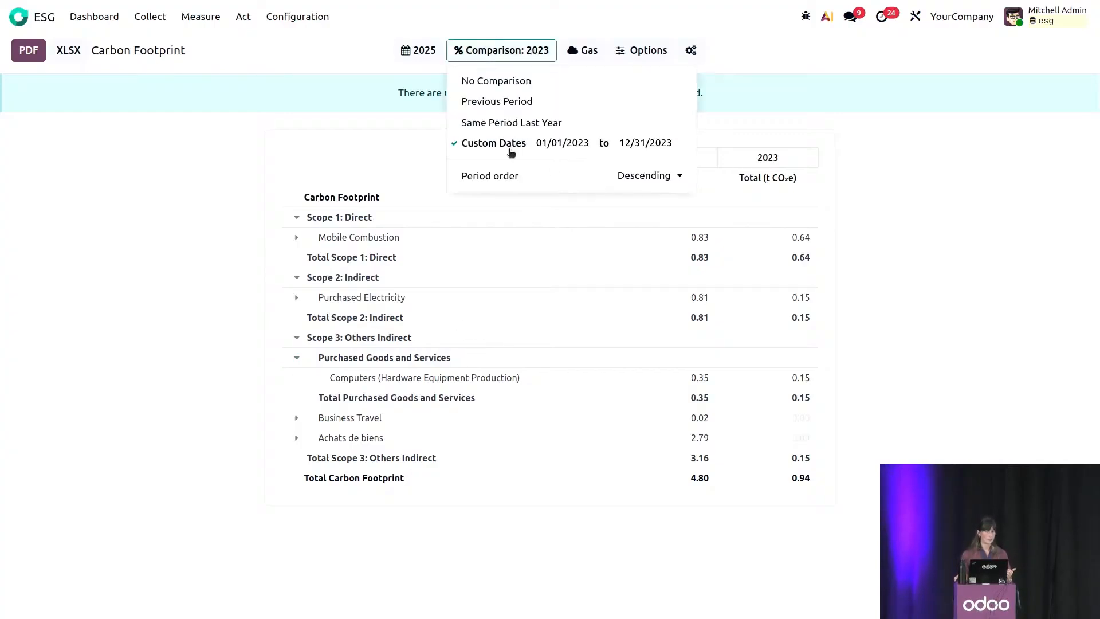
left_click(888, 131)
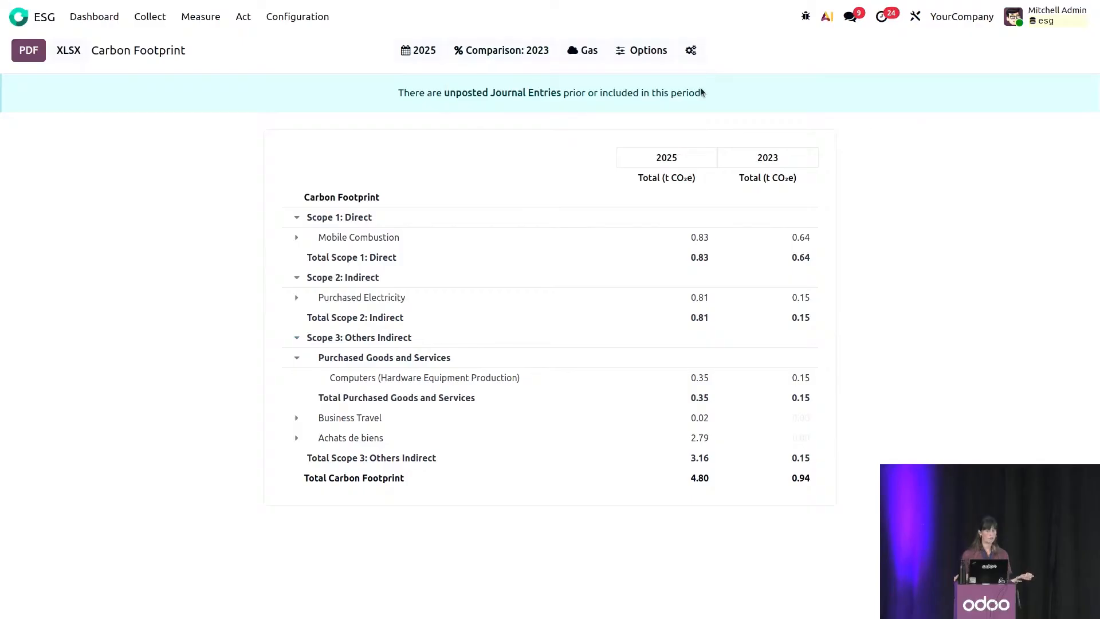
Break the Carbon Footprint report down by gas: Carbon Dioxide, generic Methane, Fossil Methane and Biogenic Methane.
left_click(591, 54)
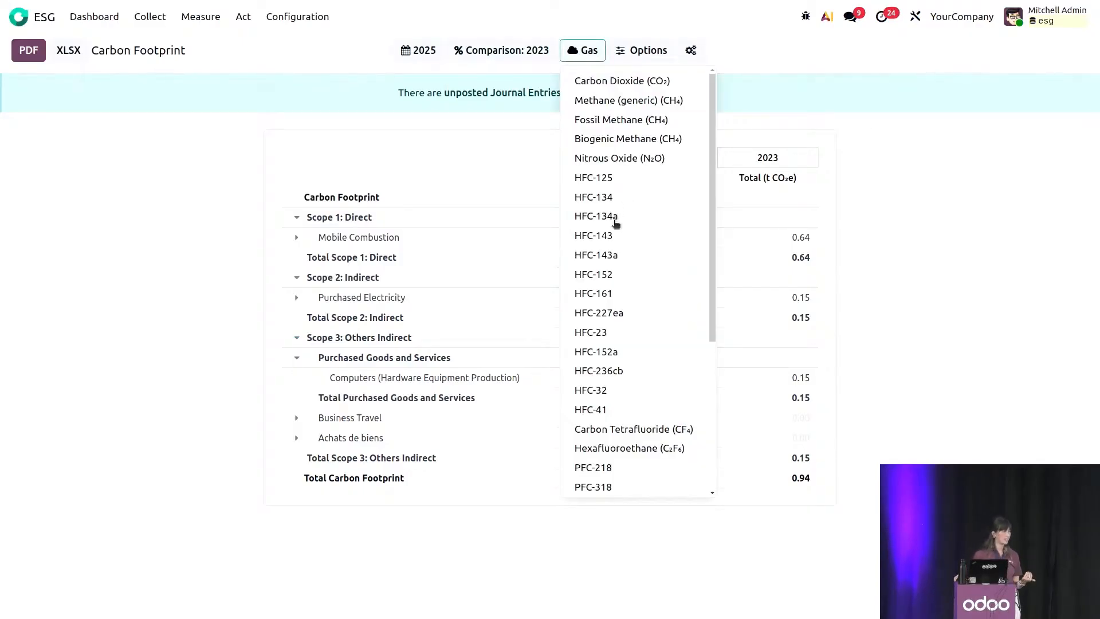
left_click(609, 81)
left_click(612, 100)
left_click(625, 120)
left_click(625, 139)
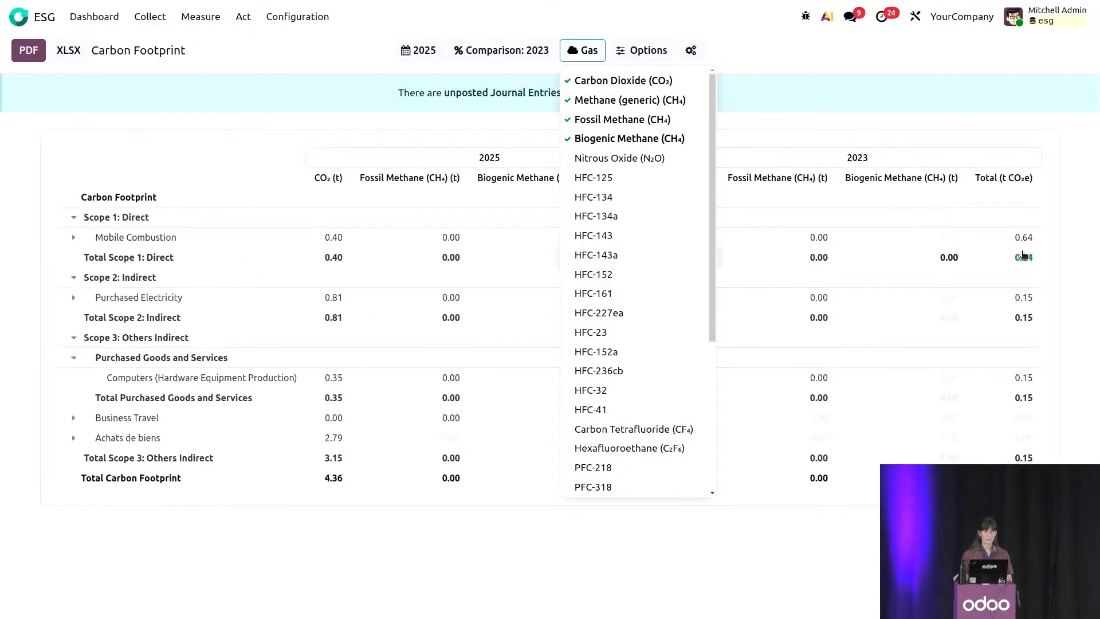
Audit the emissions behind the Scope 1: Direct total and return to the Carbon Footprint report.
left_click(1023, 256)
left_click(203, 17)
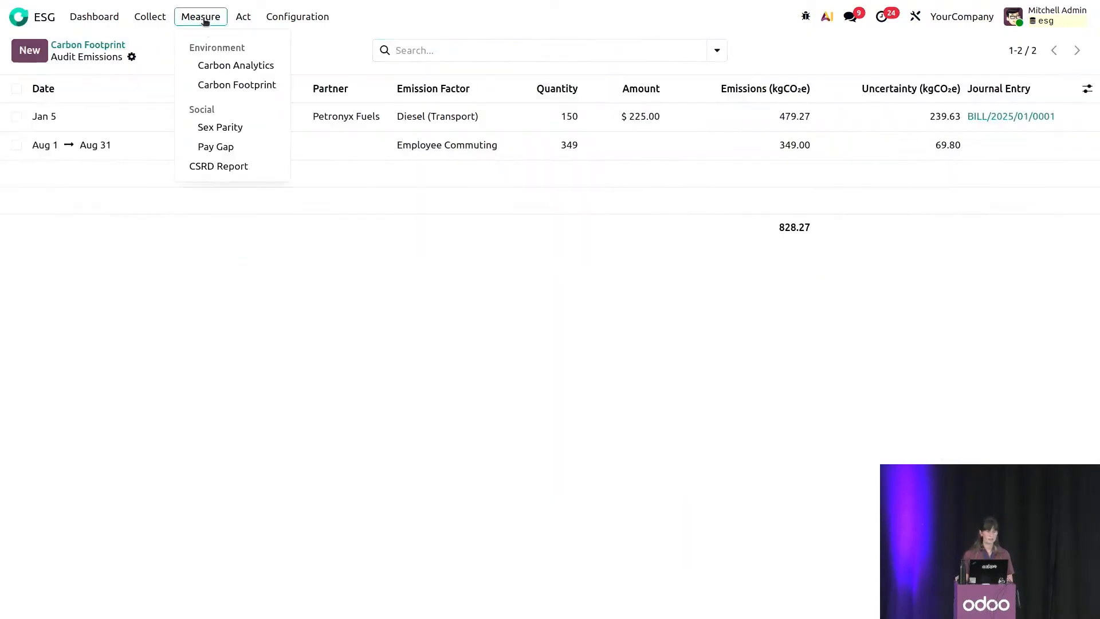
left_click(245, 85)
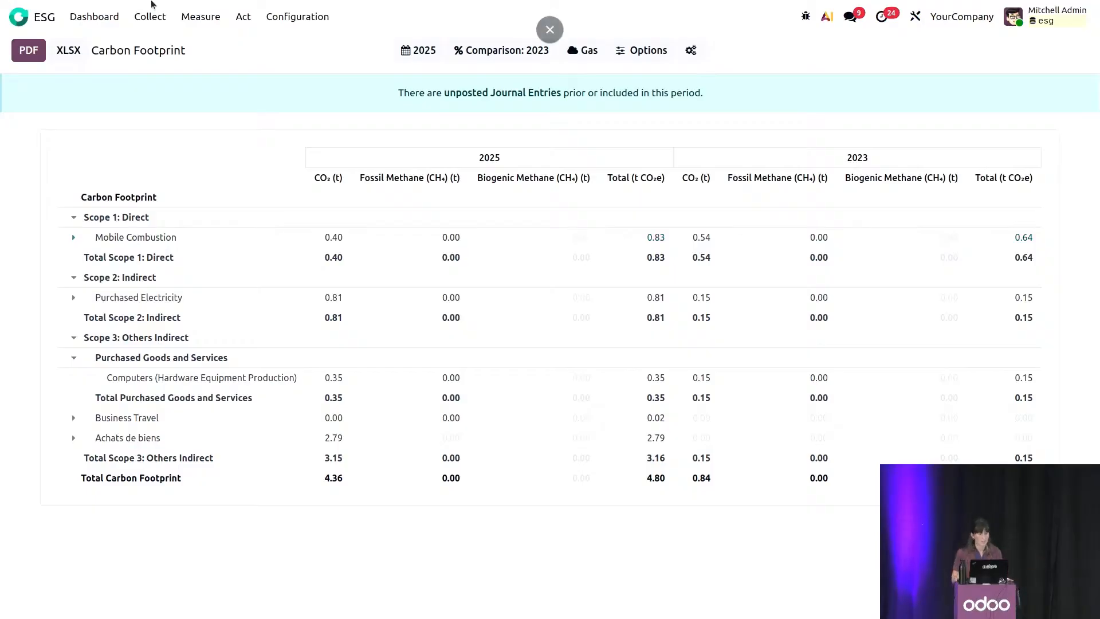
Remove the Carbon Dioxide and the three Methane breakdowns from the Carbon Footprint report.
left_click(583, 50)
left_click(603, 80)
left_click(605, 101)
left_click(606, 119)
left_click(609, 139)
left_click(269, 37)
Export the Carbon Footprint report as a PDF, review the downloaded file, and return to the full-screen report.
left_click(79, 52)
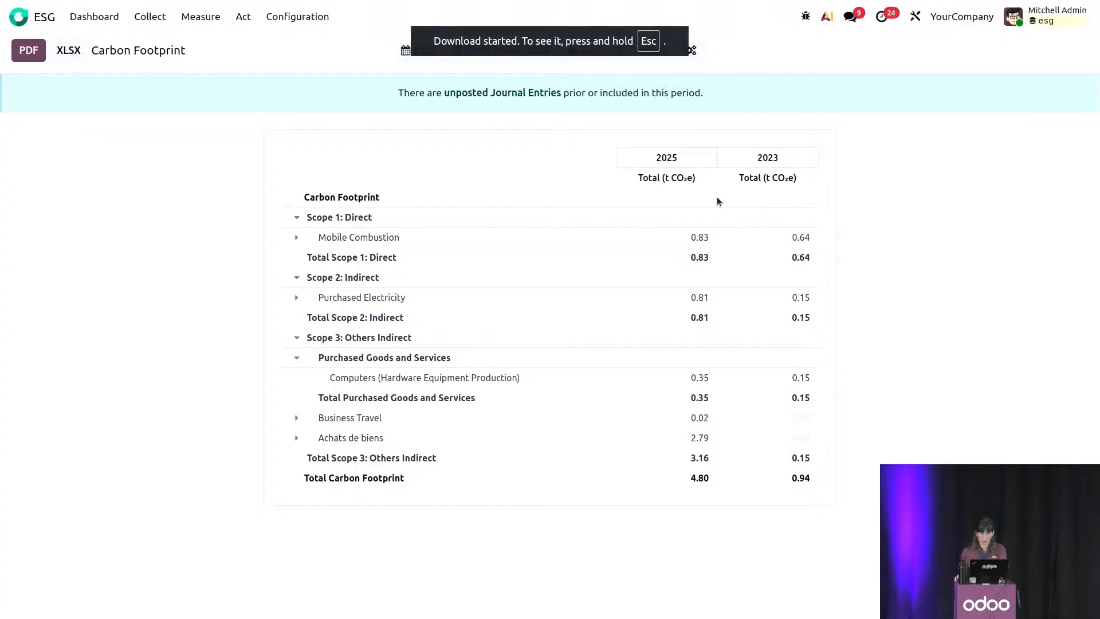
key("Escape")
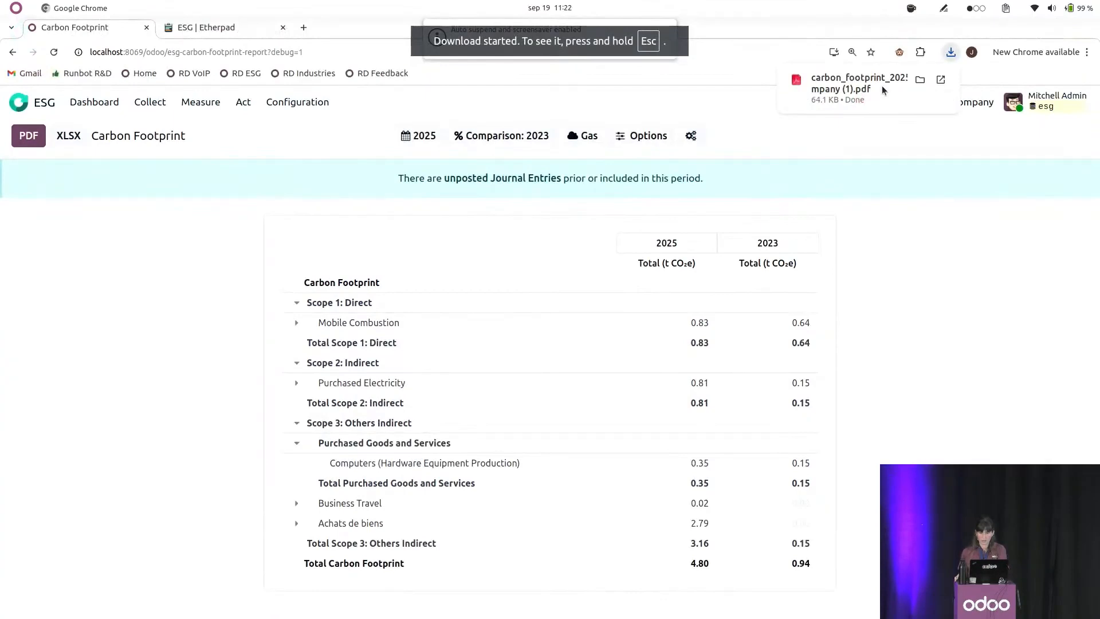
left_click(881, 87)
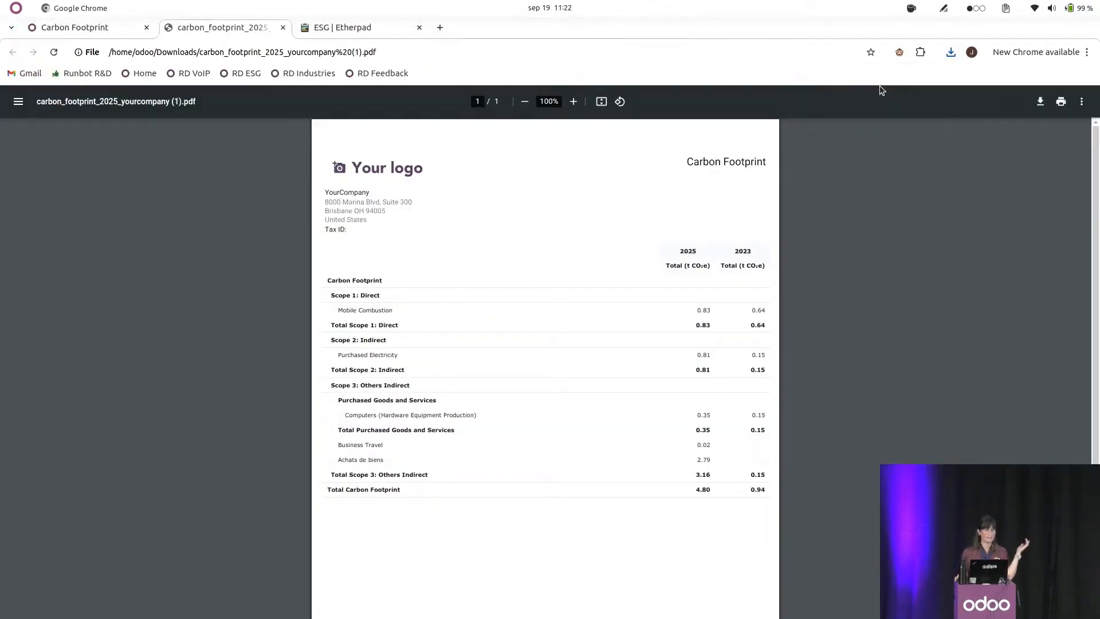
left_click(283, 29)
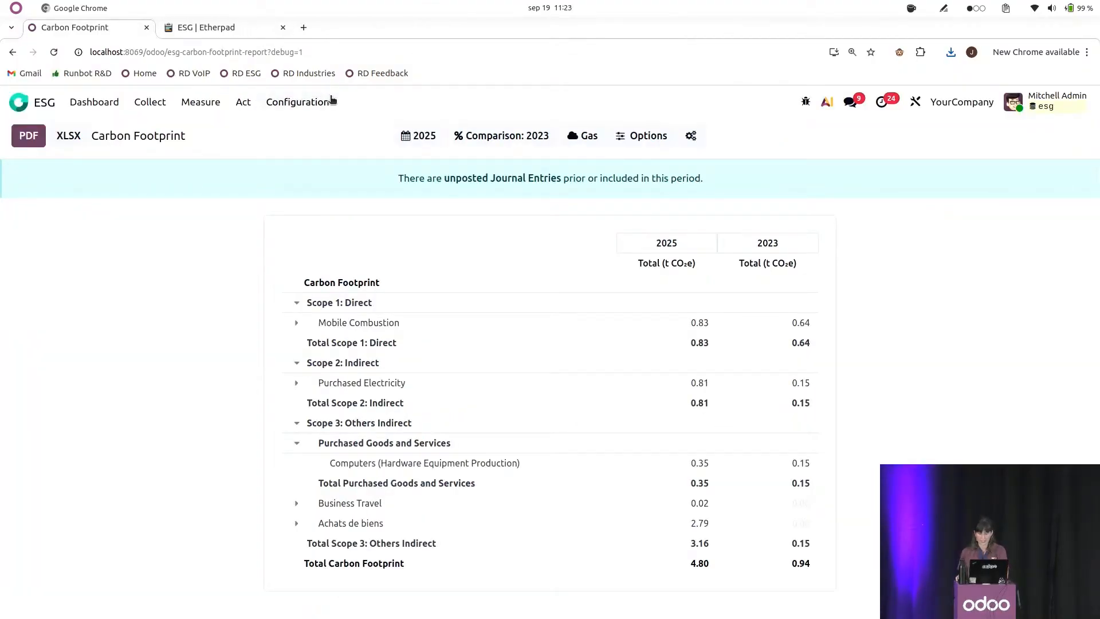
key("F11")
left_click(195, 19)
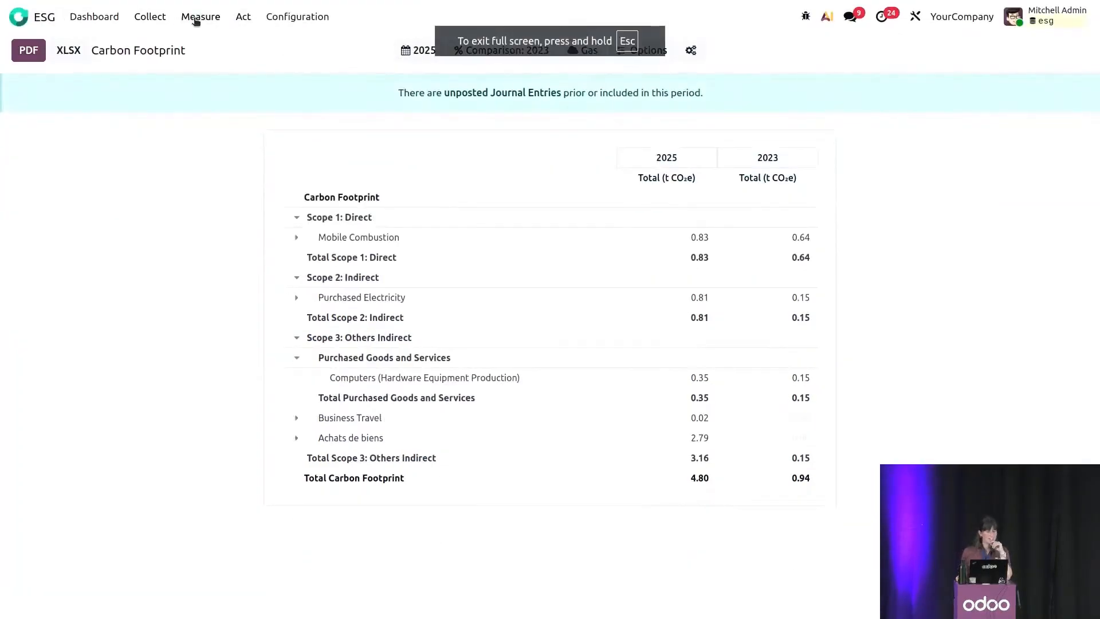
mouse_move(160, 22)
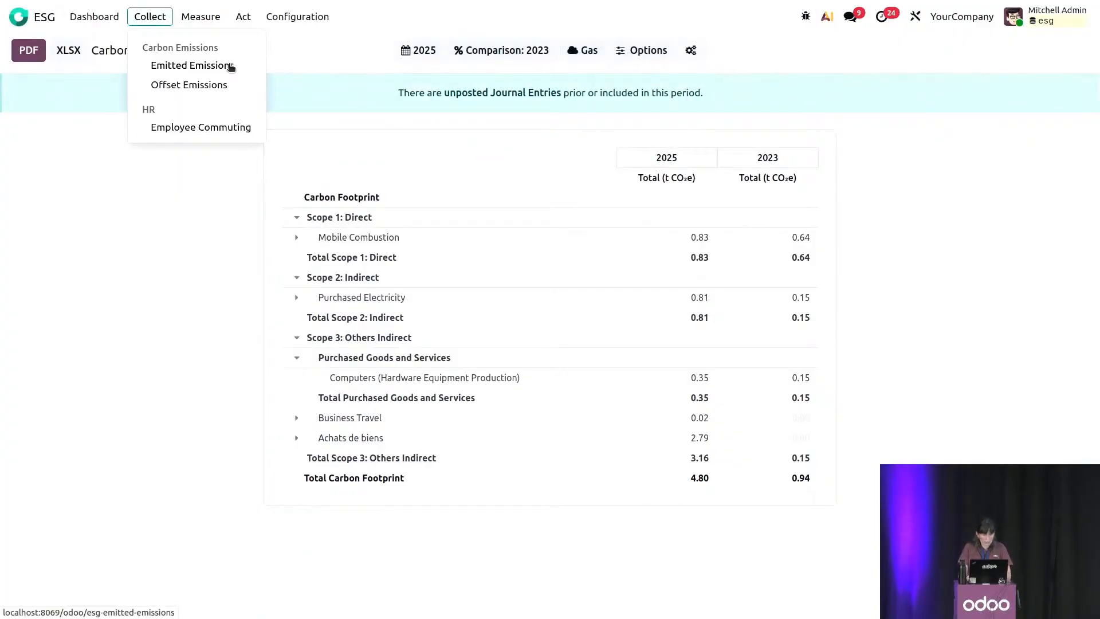
Switch to the OXP25_ESG presentation in Google Slides and start the slideshow from the CSRD/VSME Sneak Preview 19.1 slide.
key("alt+Tab")
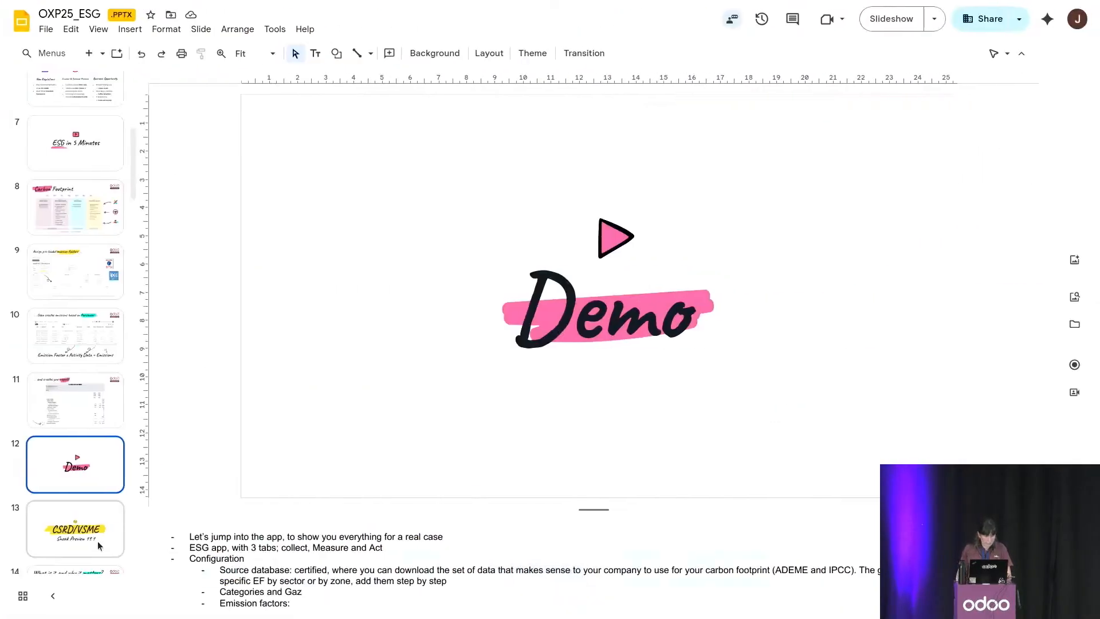
left_click(98, 545)
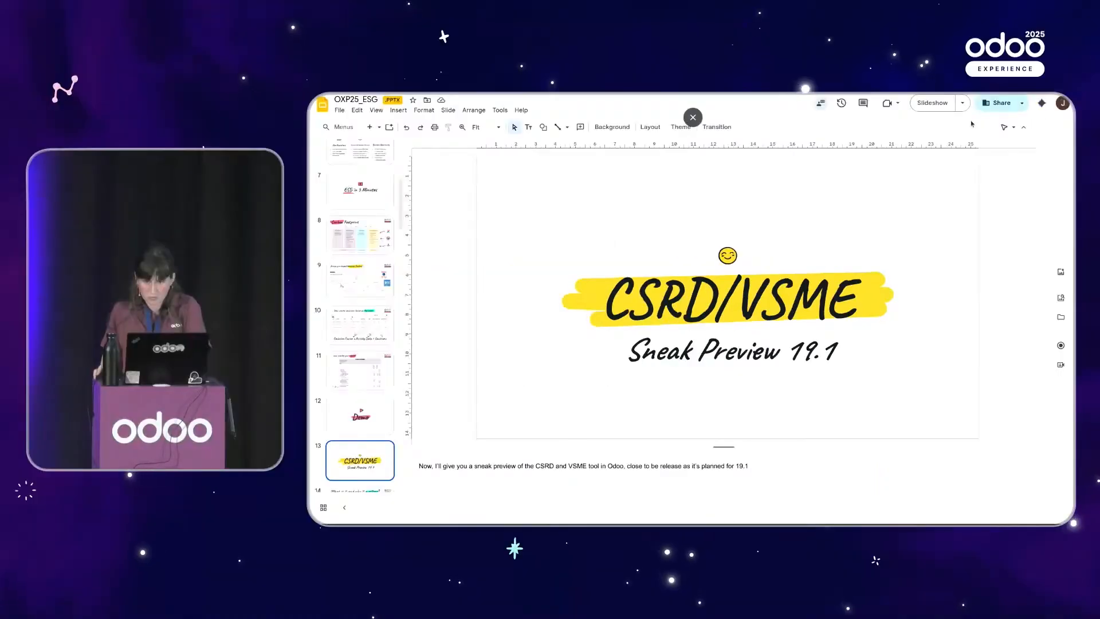
left_click(932, 105)
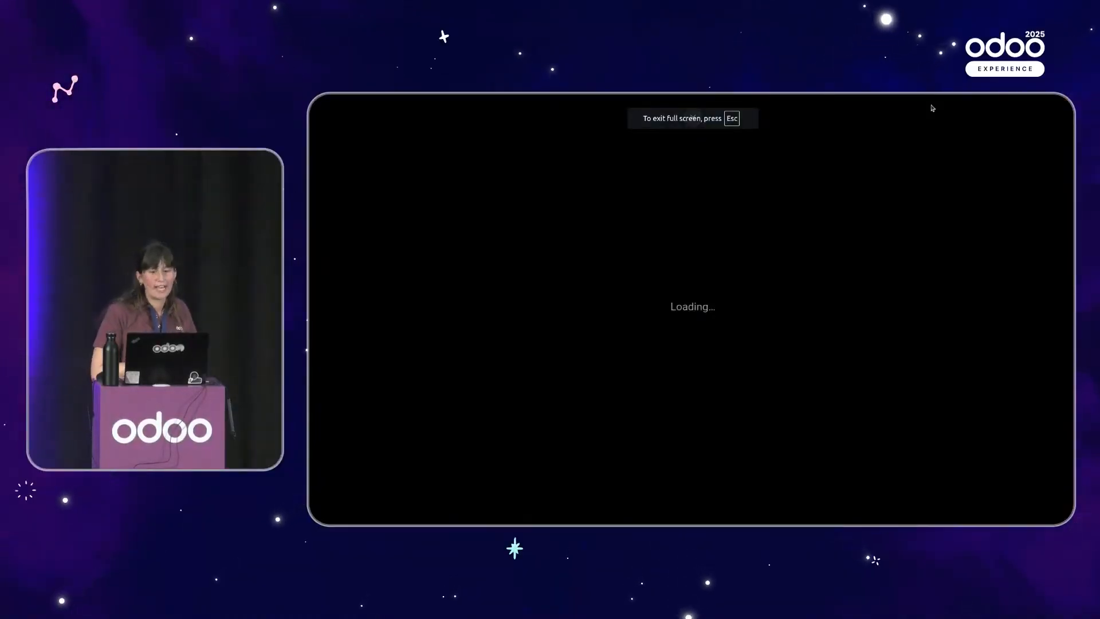
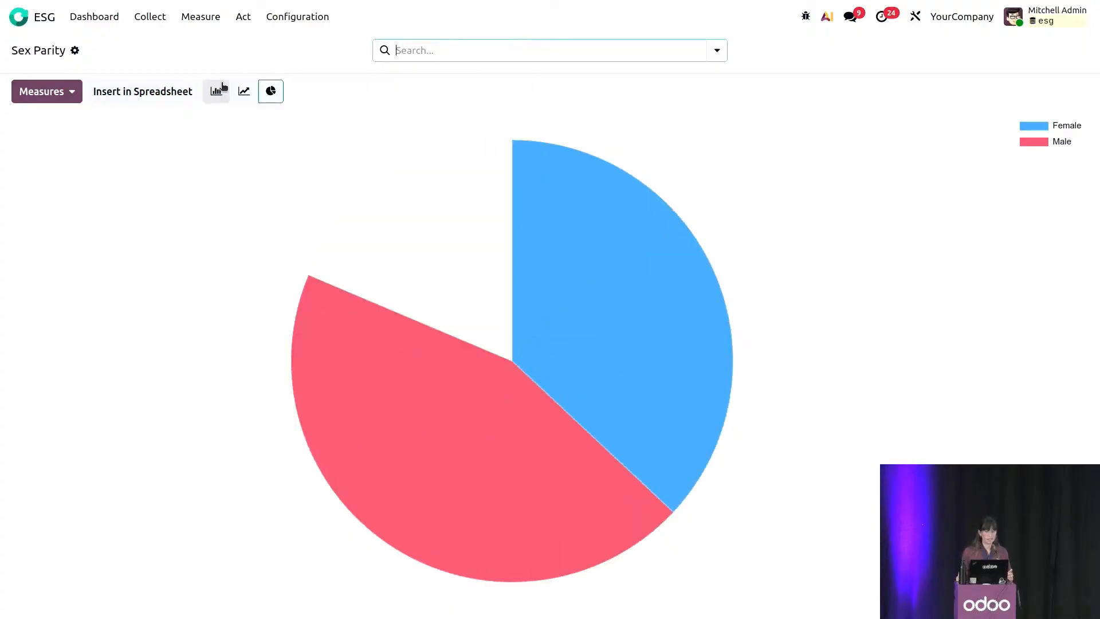
Show the Sex Parity report as a bar chart grouped by Leadership Level and Sex.
left_click(216, 91)
left_click(442, 47)
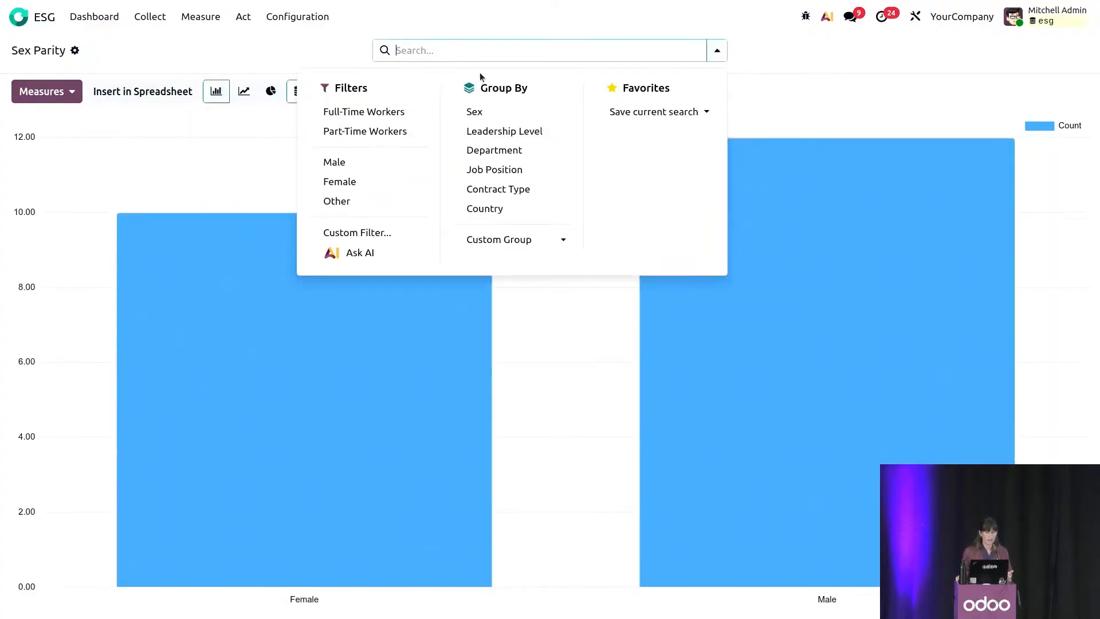
left_click(500, 135)
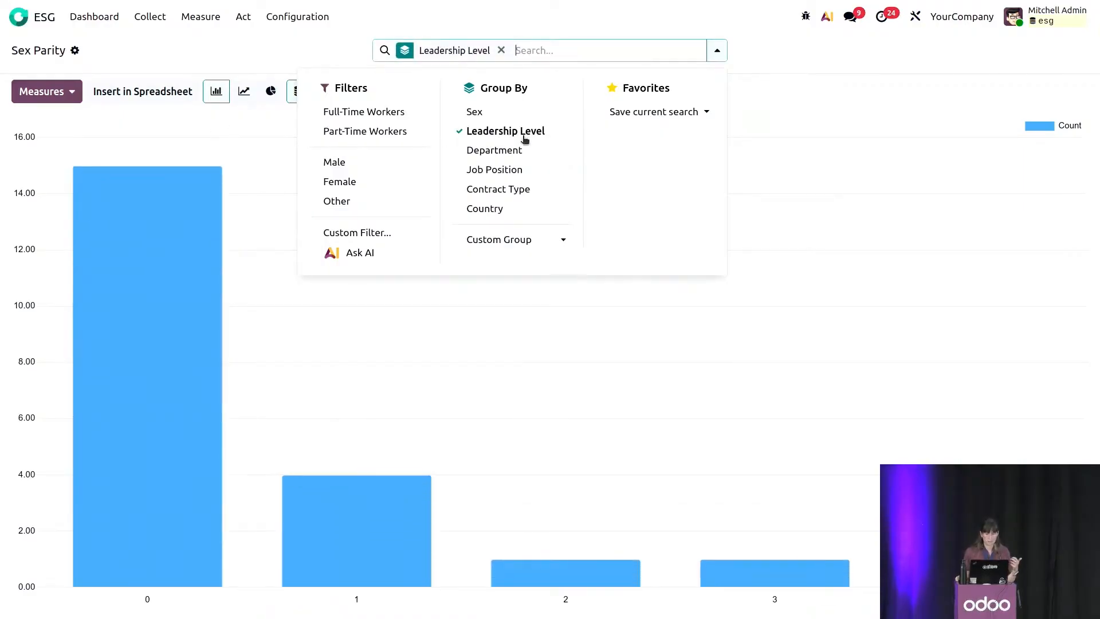
left_click(511, 114)
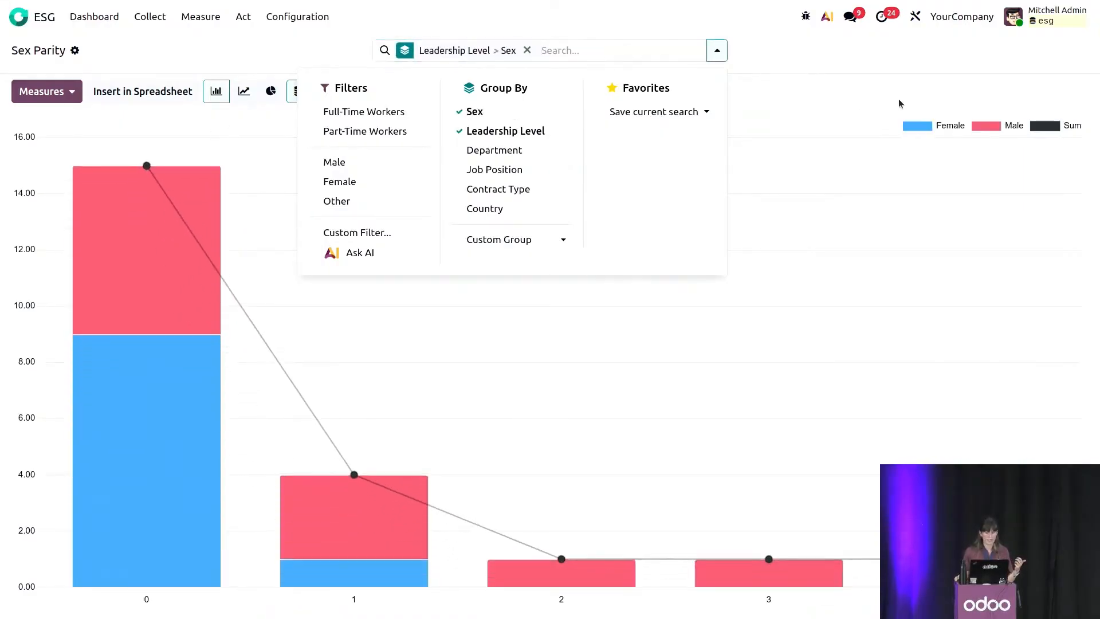
left_click(897, 101)
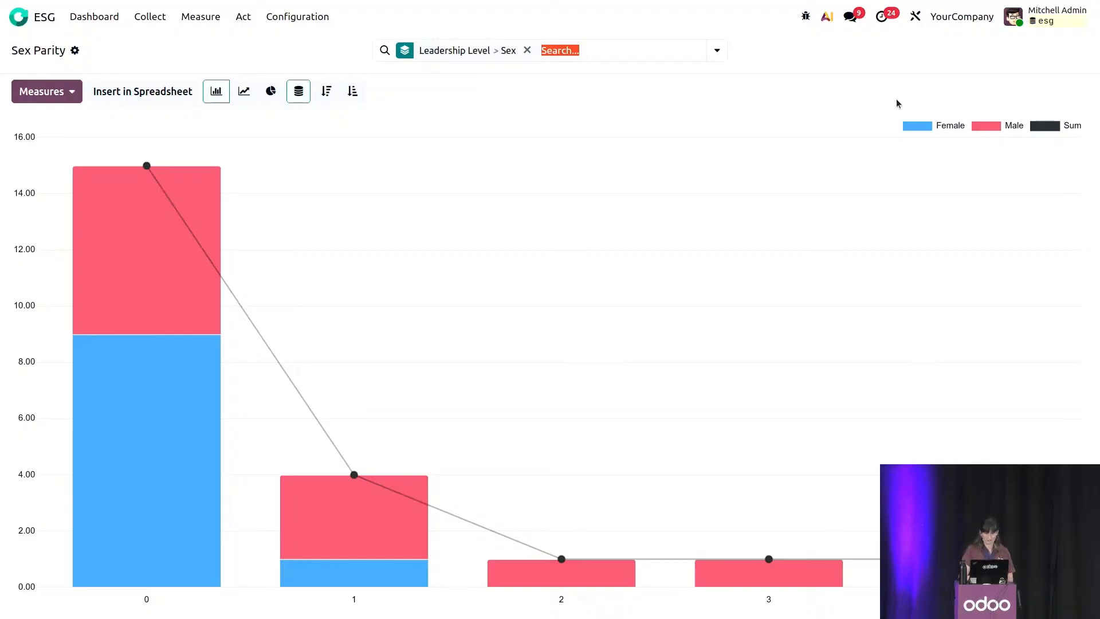
Review the Pay Gap report and return to the ESG dashboard.
left_click(192, 21)
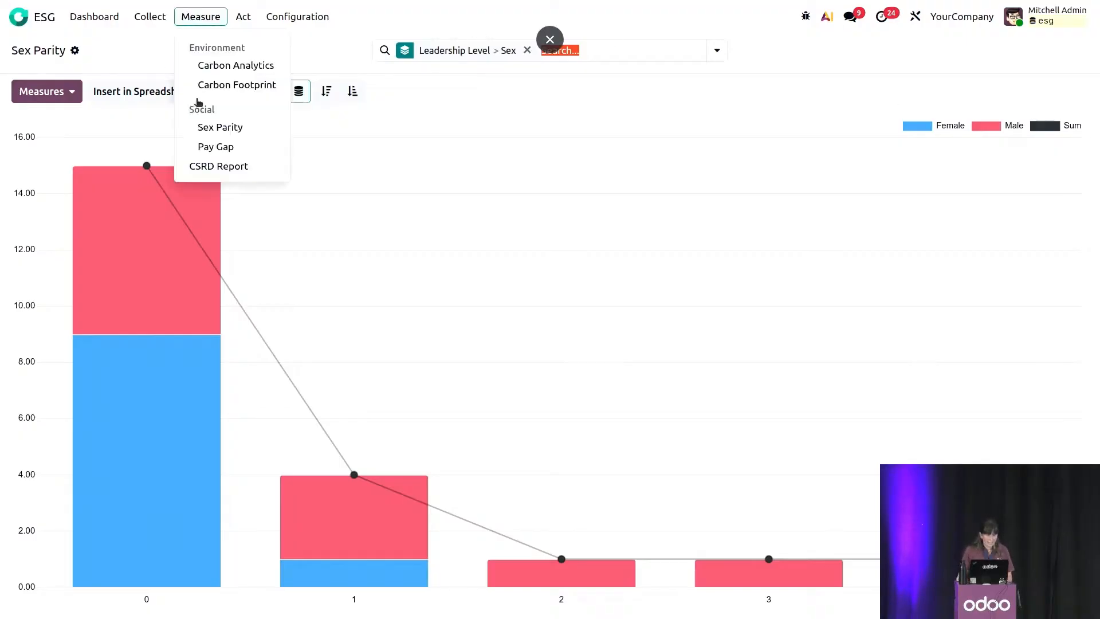
left_click(214, 146)
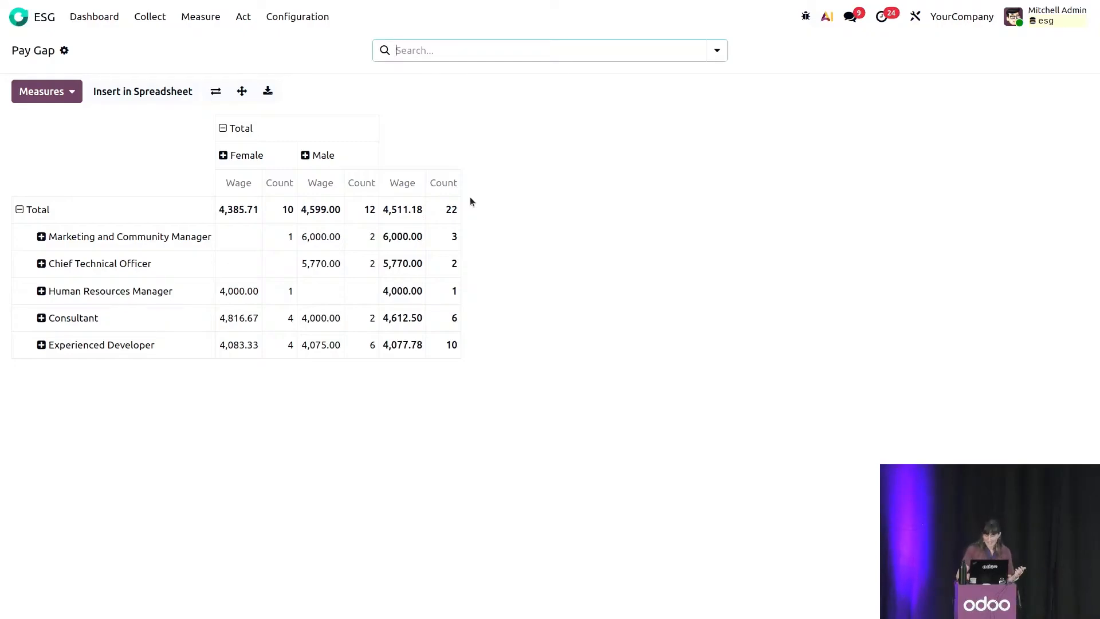
left_click(97, 25)
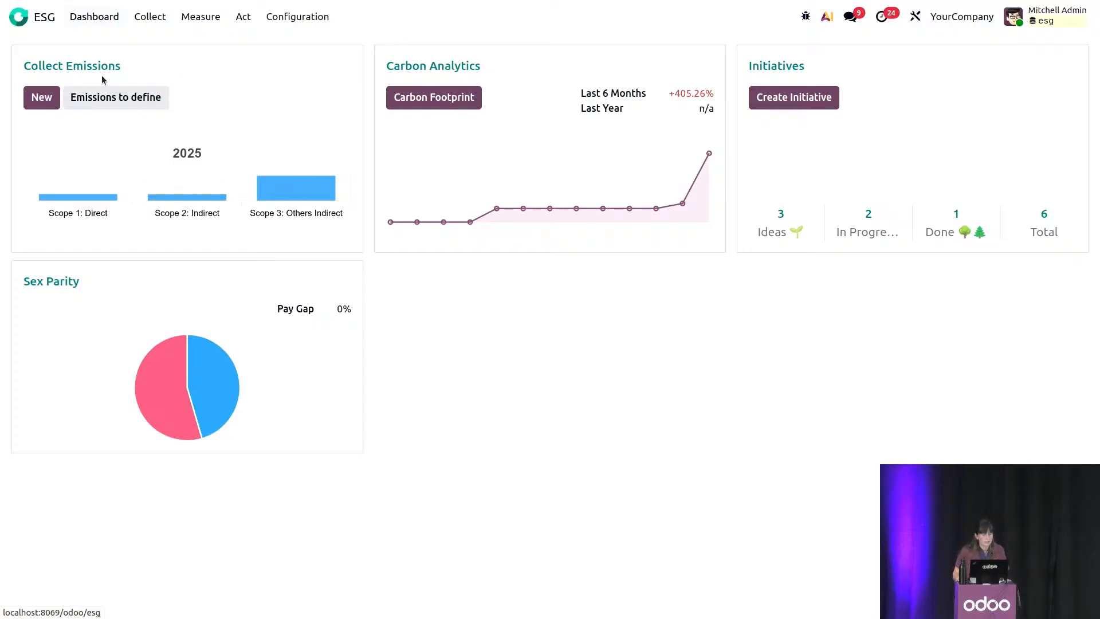
Open the Internal Awareness Training on Climate Change initiative from the Initiatives board.
left_click(242, 17)
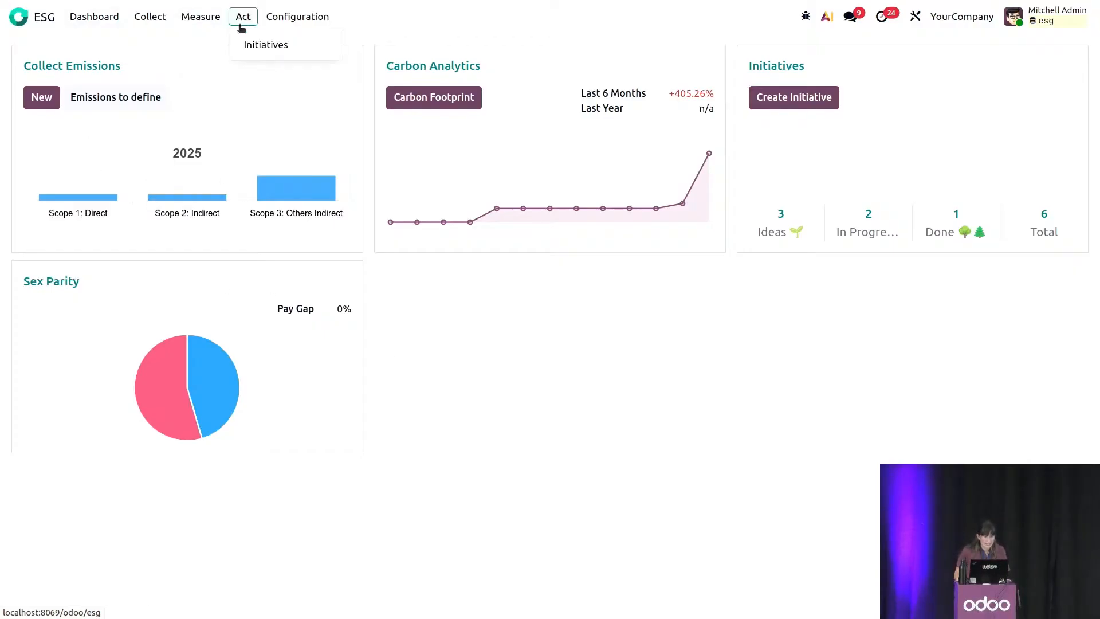
left_click(251, 44)
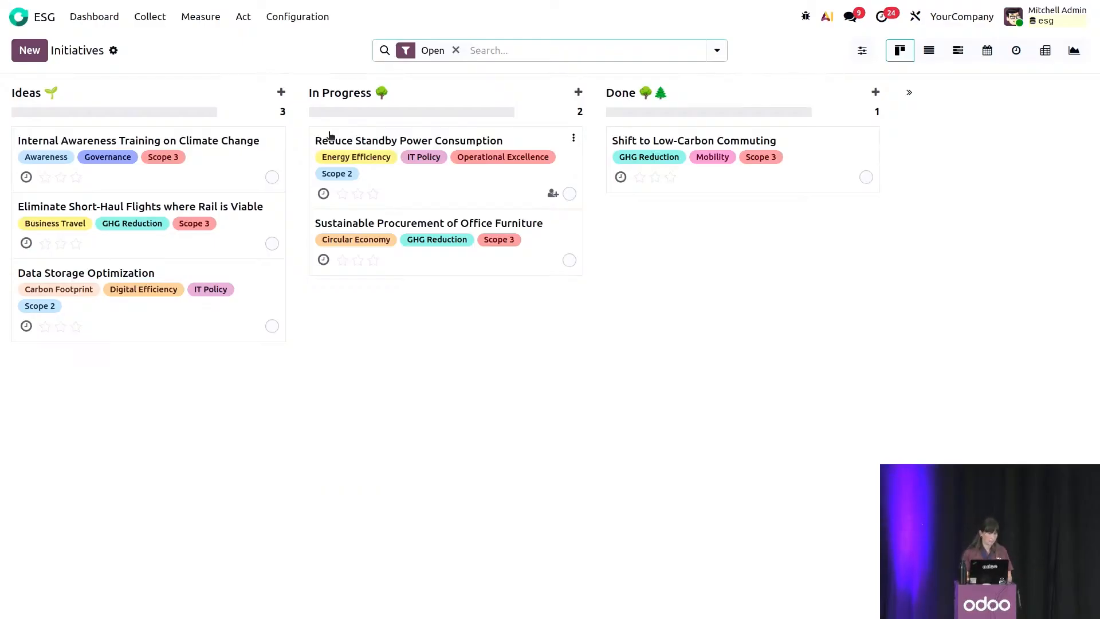
left_click(179, 175)
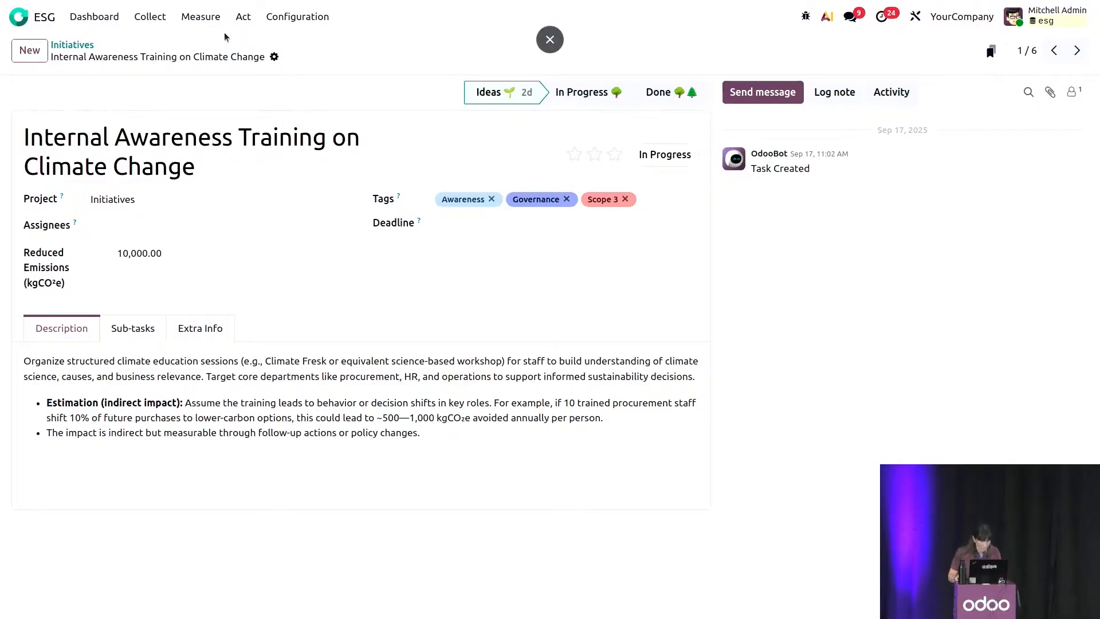
Open CSRD Report 2025 and review its general company information, business model and supplier risk answers.
left_click(223, 16)
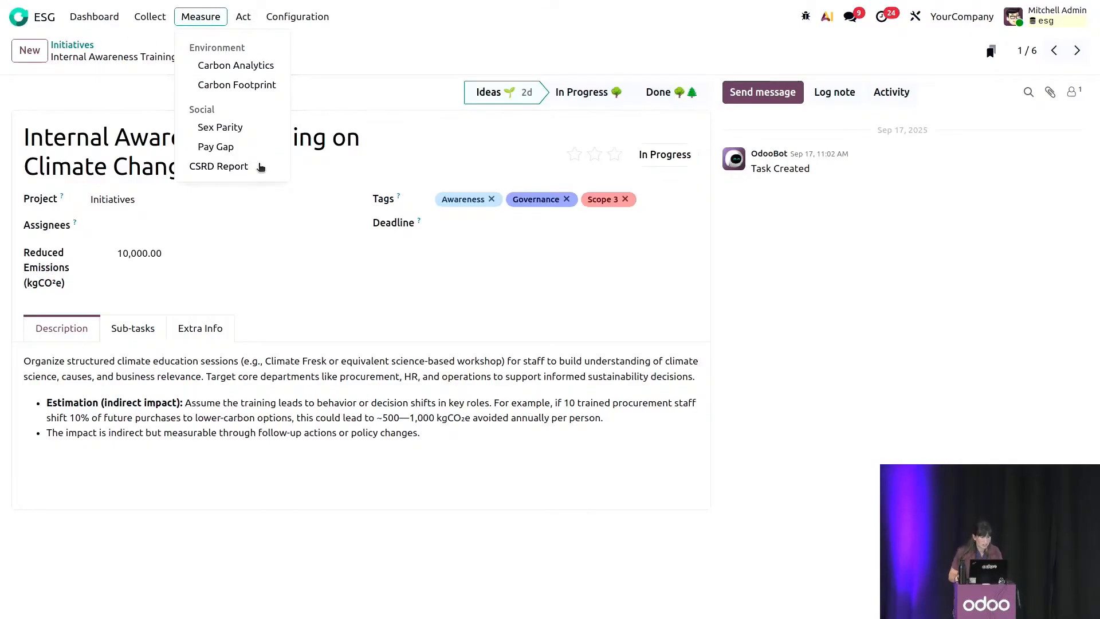
left_click(258, 165)
left_click(378, 148)
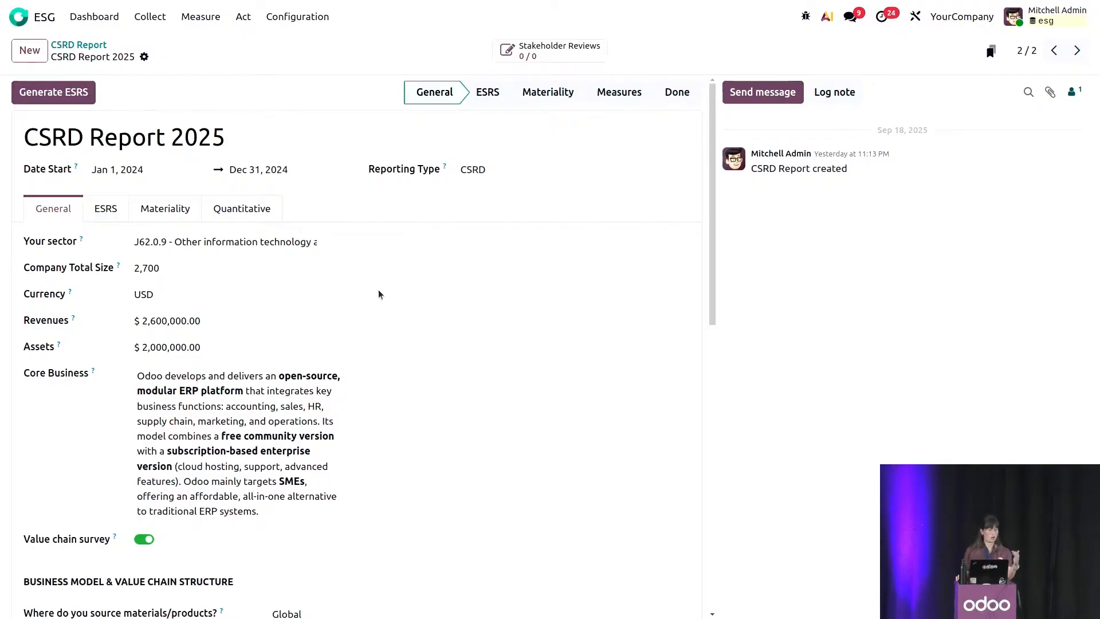
scroll(288, 329, "down", 1)
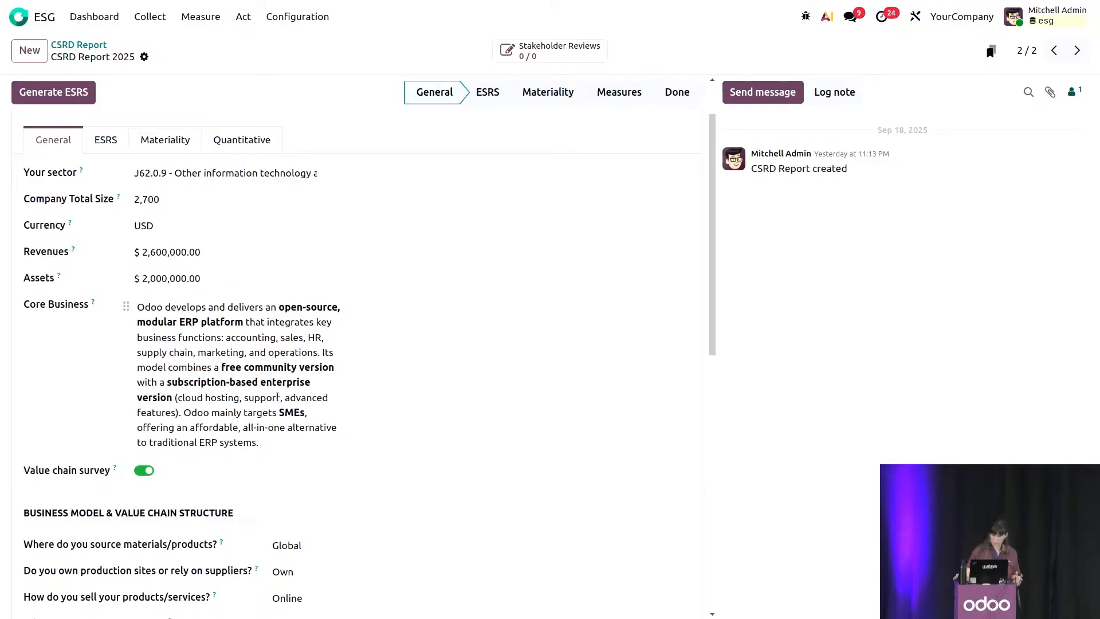
scroll(277, 397, "down", 5)
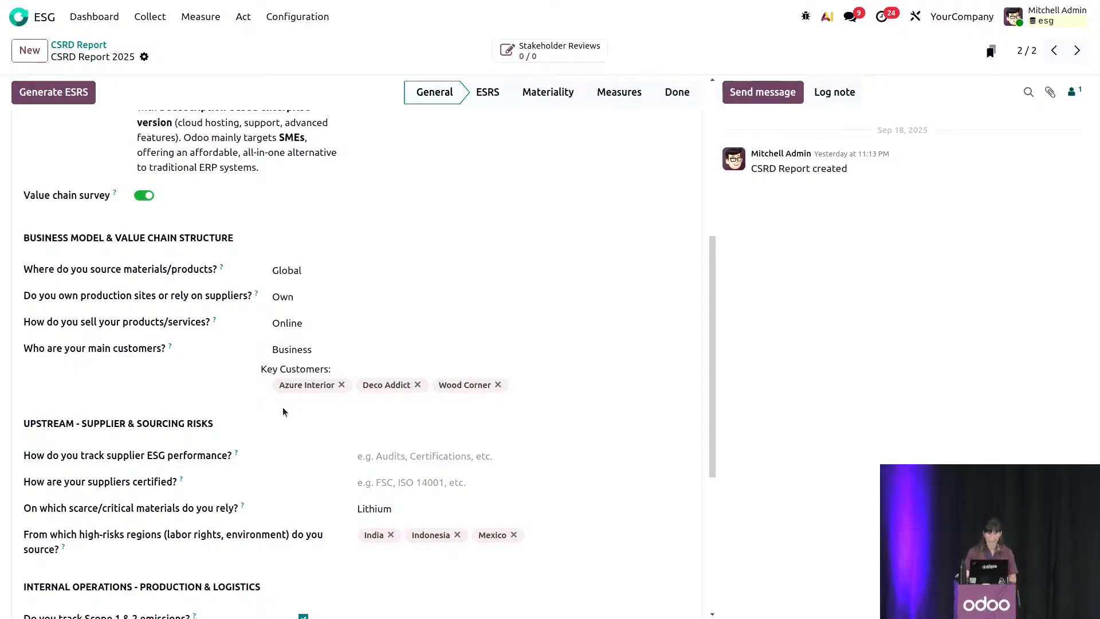
scroll(283, 405, "up", 5)
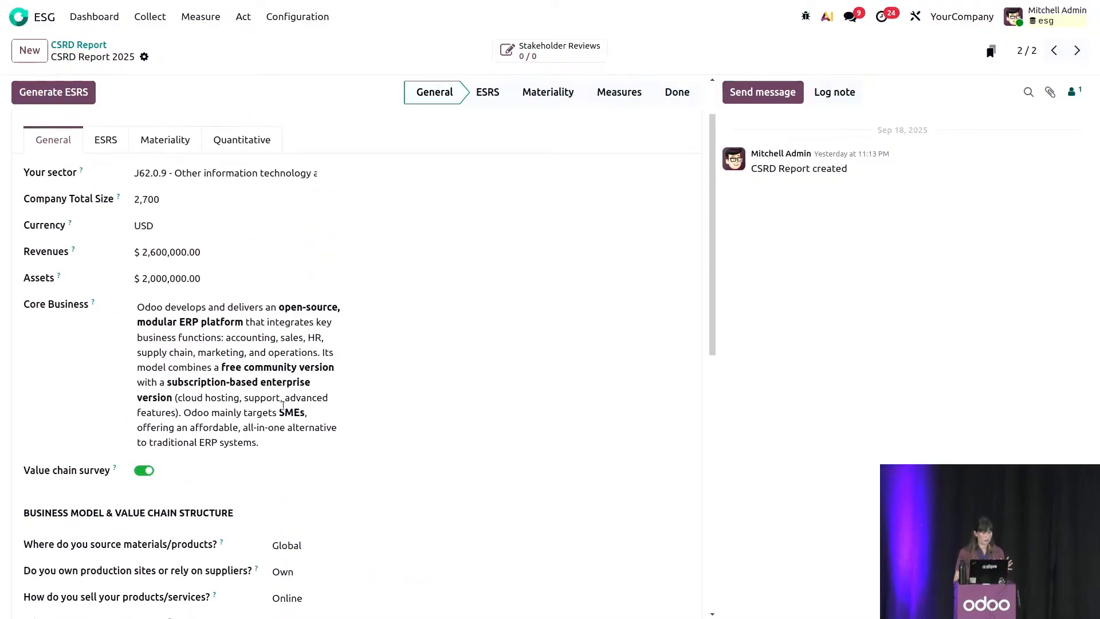
scroll(283, 404, "down", 3)
scroll(212, 279, "up", 4)
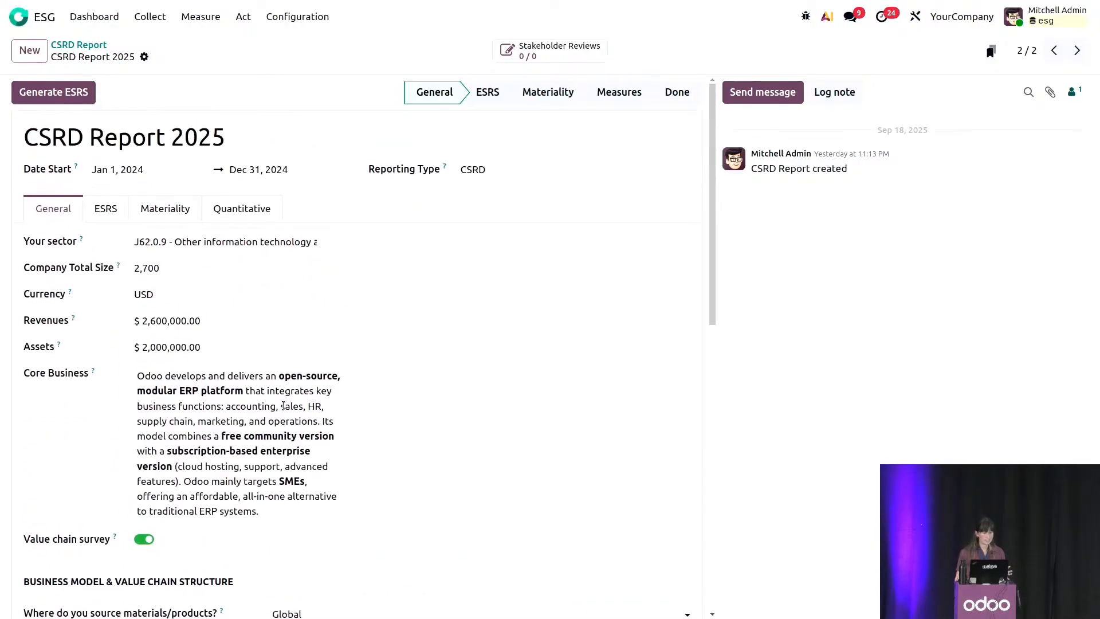
Generate the ESRS data points for CSRD Report 2025 and display the list of impacts, risks and opportunities.
left_click(80, 100)
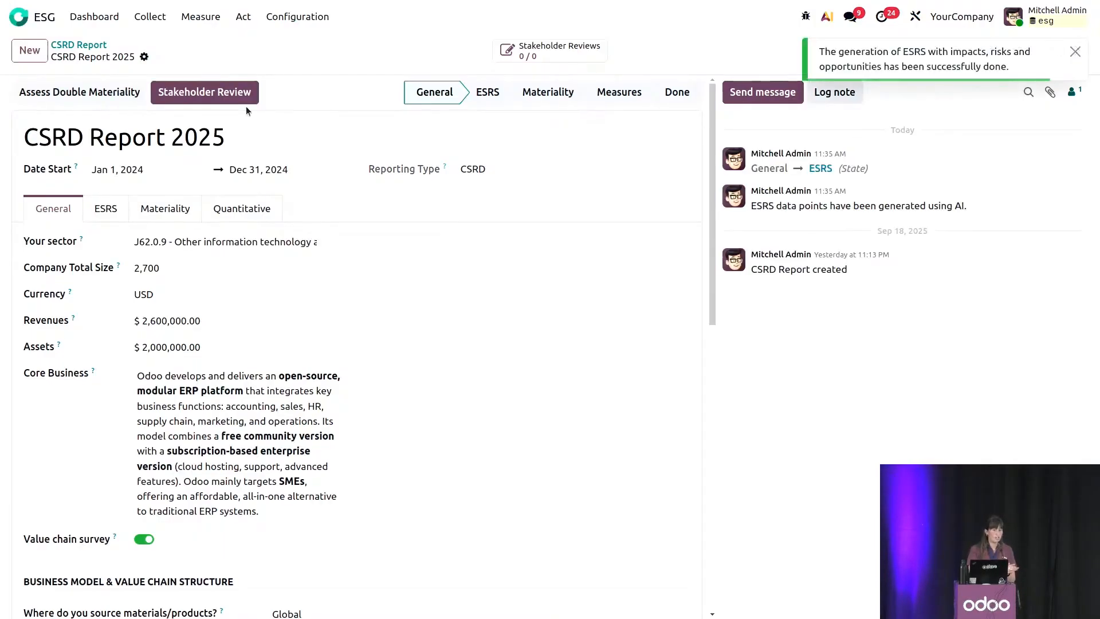
left_click(108, 216)
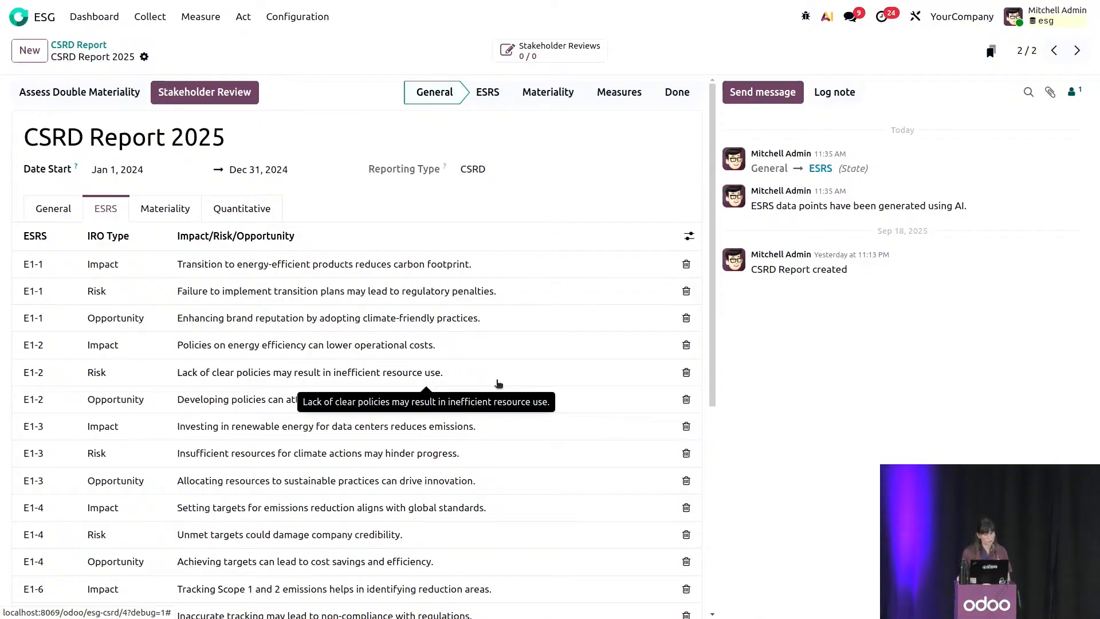
Delete all E1-1 and E1-2 lines, the E1-3, E1-4, E1-6, E5-1 and S1-1 risks, the E1-6 and S1-1 impacts, and the E5-1 opportunity.
left_click(686, 318)
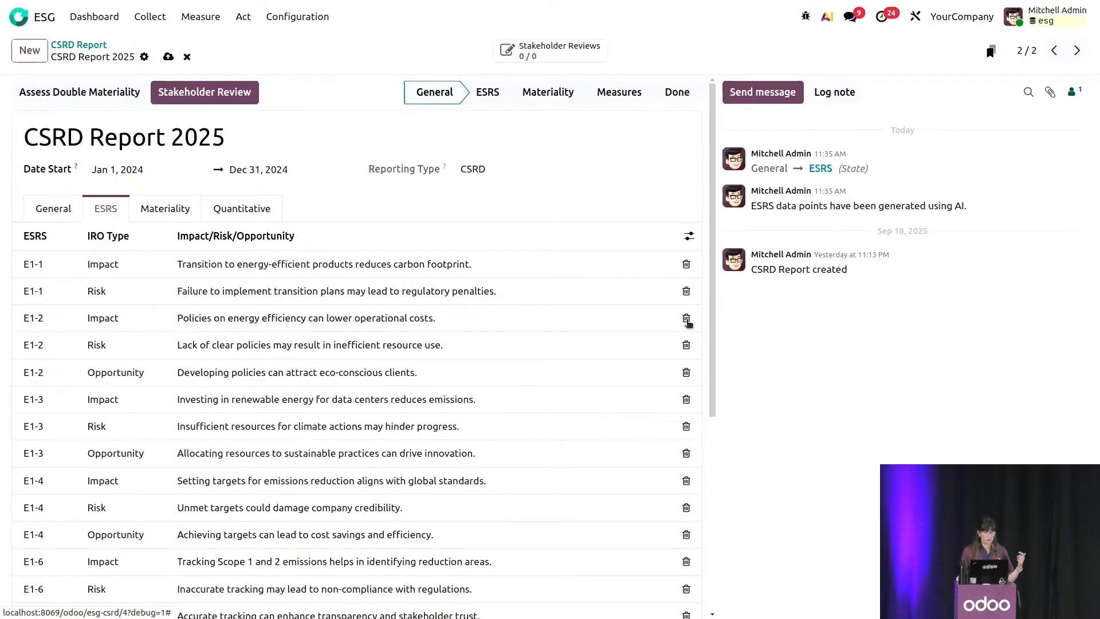
left_click(687, 318)
left_click(687, 319)
left_click(686, 318)
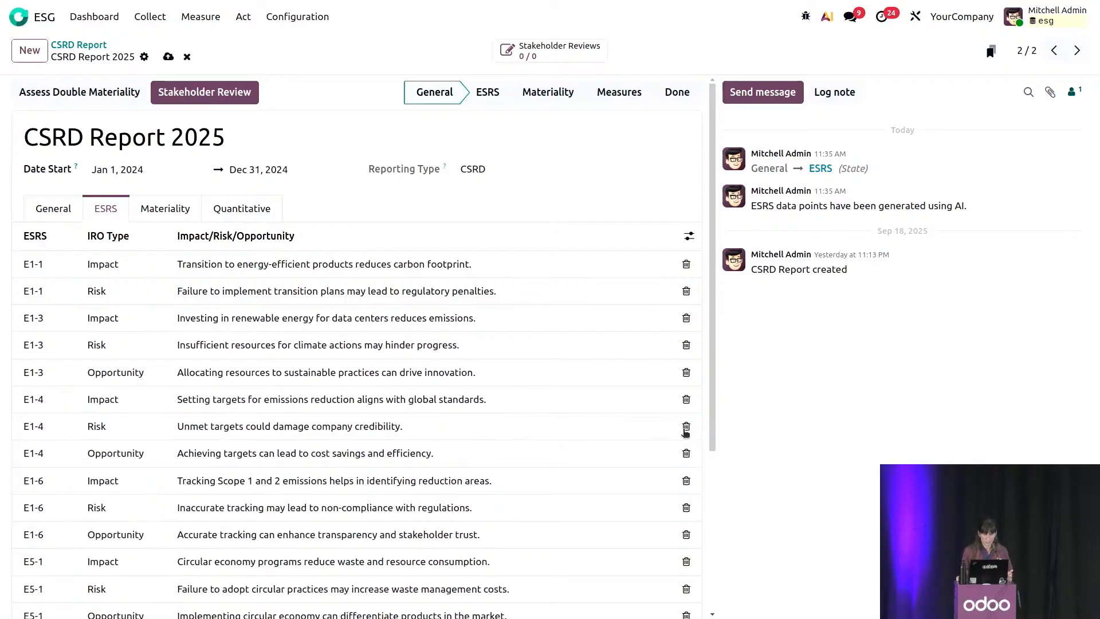
left_click(686, 429)
left_click(686, 452)
left_click(686, 453)
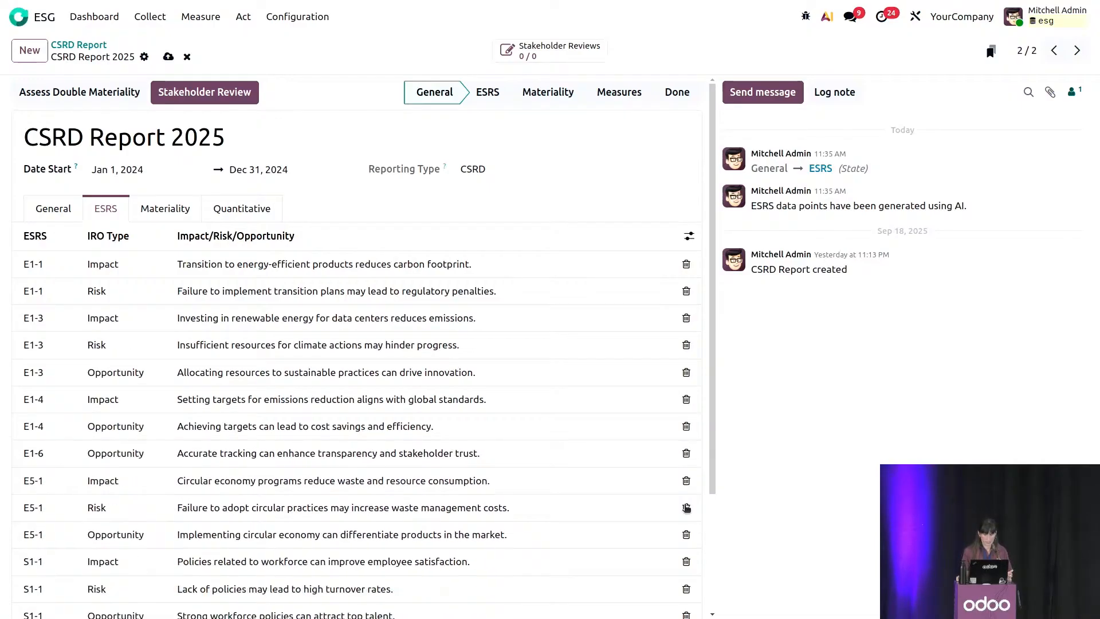
left_click(687, 507)
left_click(686, 507)
left_click(687, 507)
left_click(686, 507)
left_click(686, 265)
left_click(686, 265)
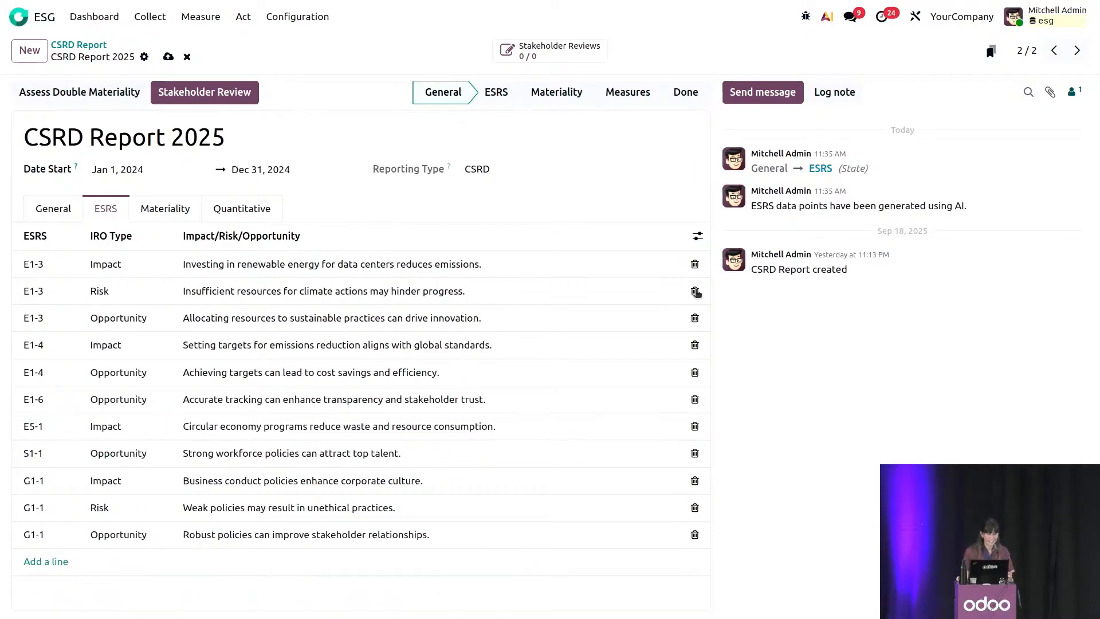
left_click(695, 291)
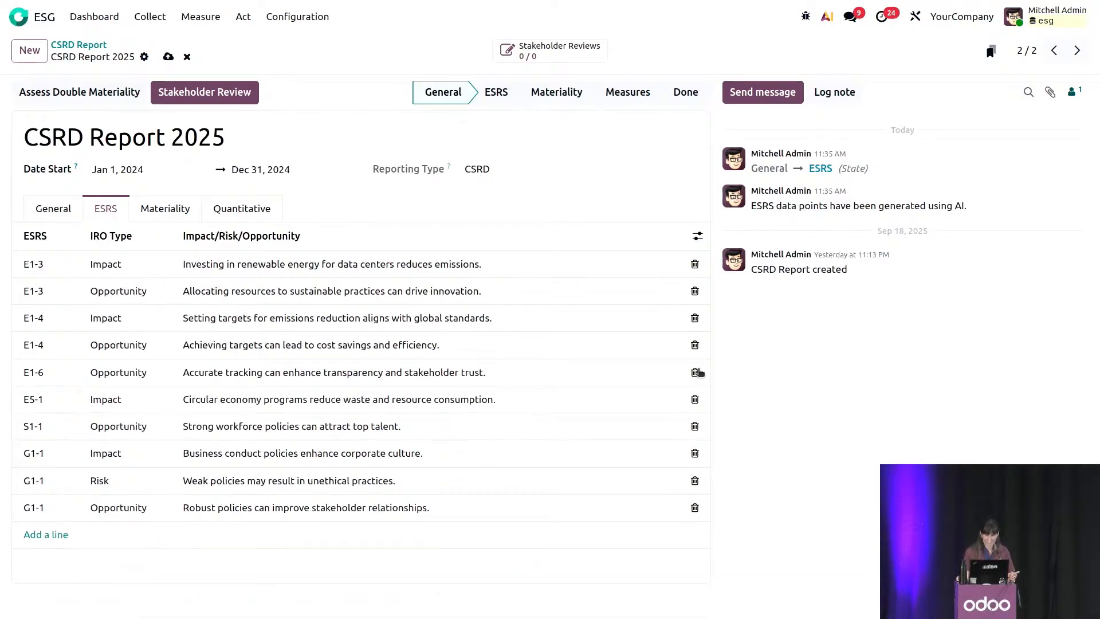
Add an ESRS line for E1-5 Energy consumption and mix, with IRO type Risk and description Finance.
left_click(58, 534)
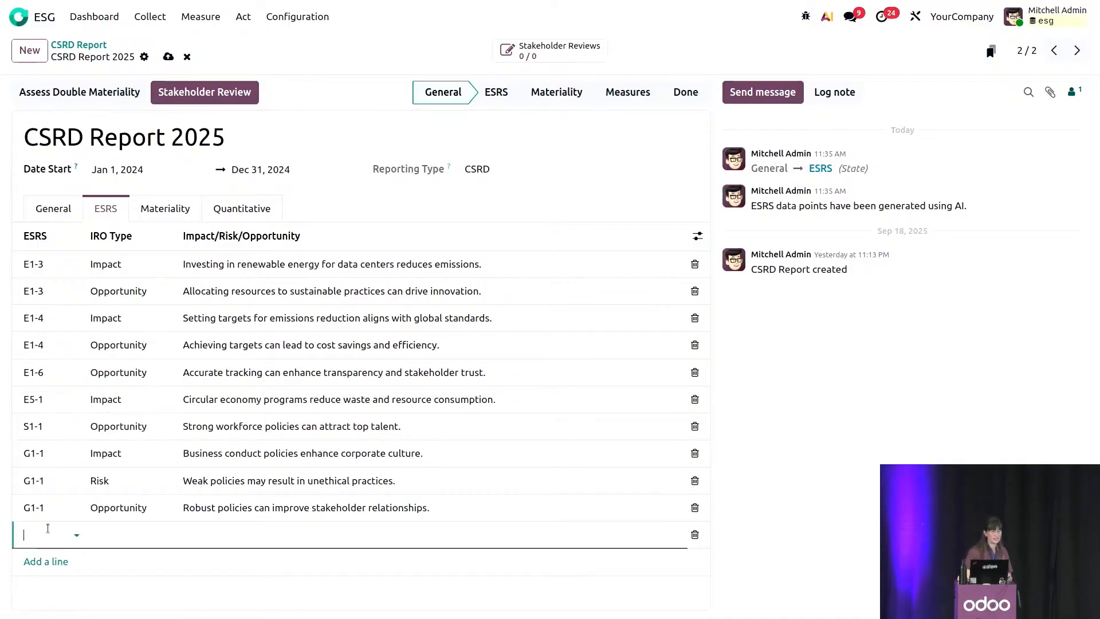
left_click(48, 528)
left_click(75, 510)
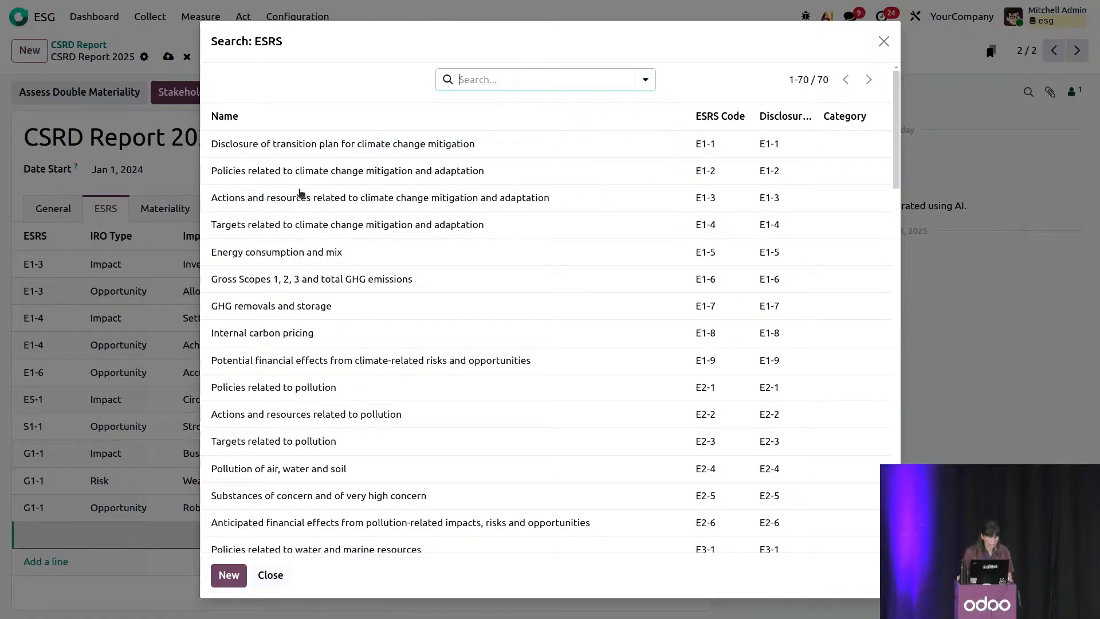
left_click(298, 255)
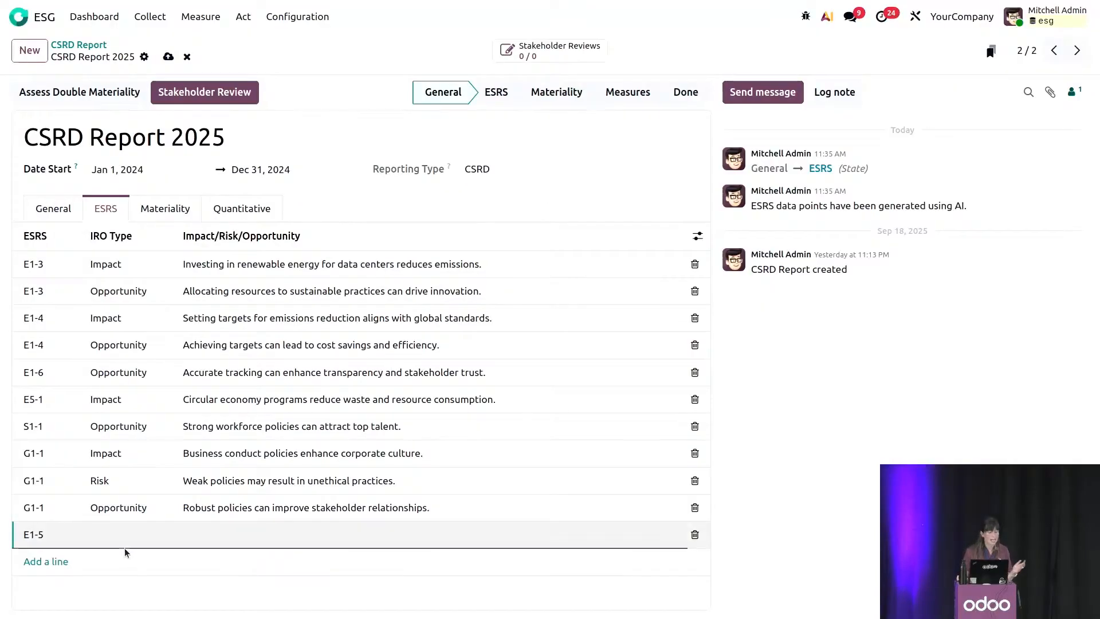
left_click(104, 531)
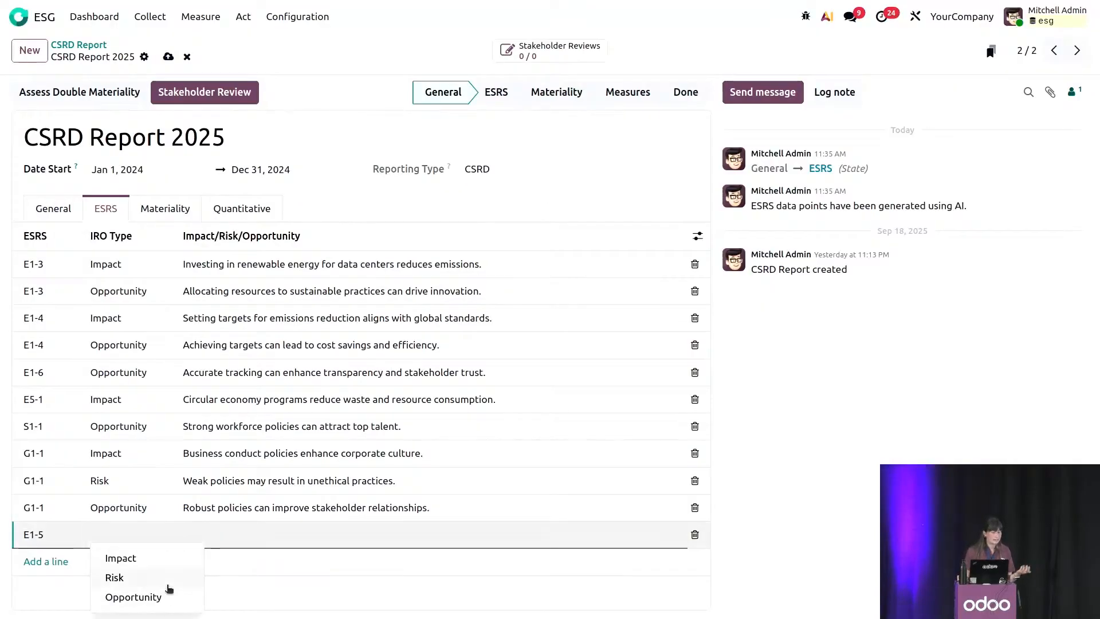
left_click(167, 578)
left_click(212, 537)
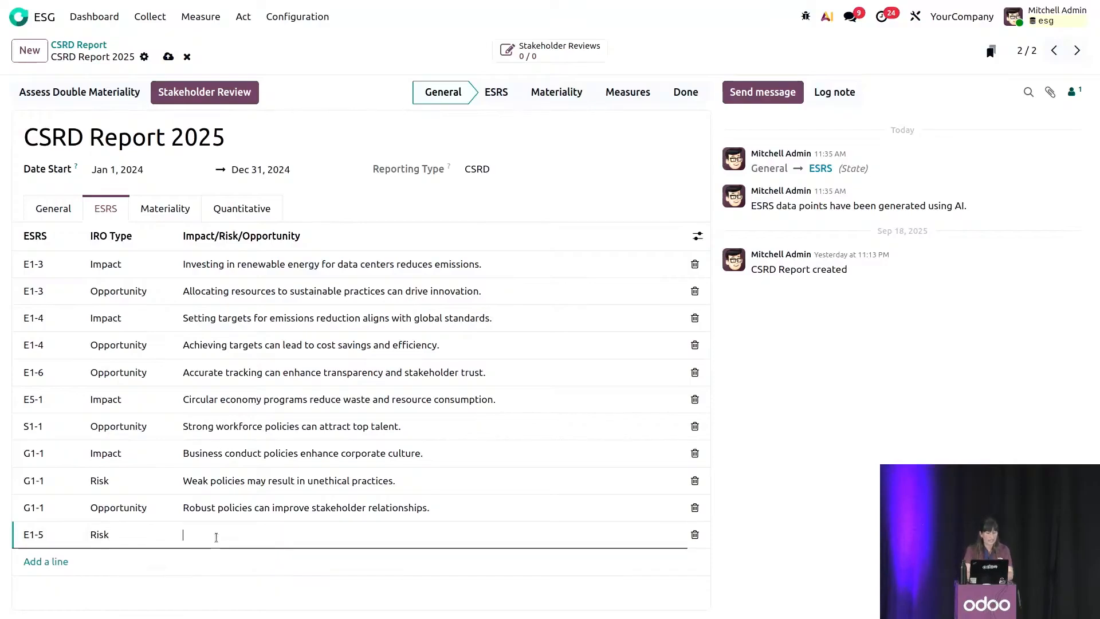
type("Finance")
left_click(280, 610)
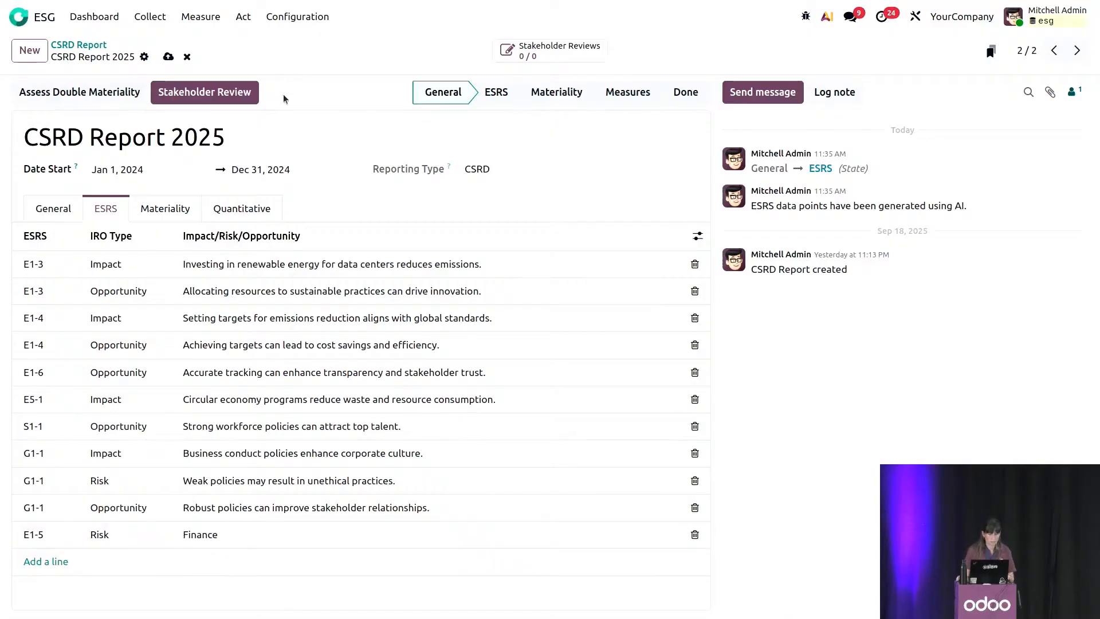
Run the double materiality assessment, accept overwriting the next step's data, and display the materiality scores.
left_click(115, 102)
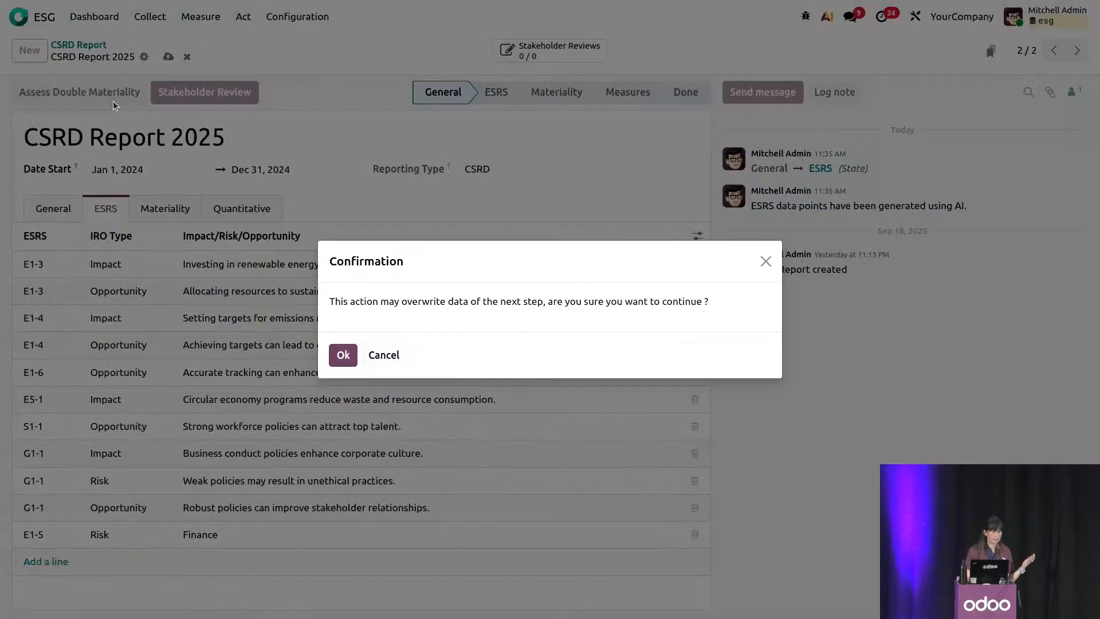
left_click(343, 355)
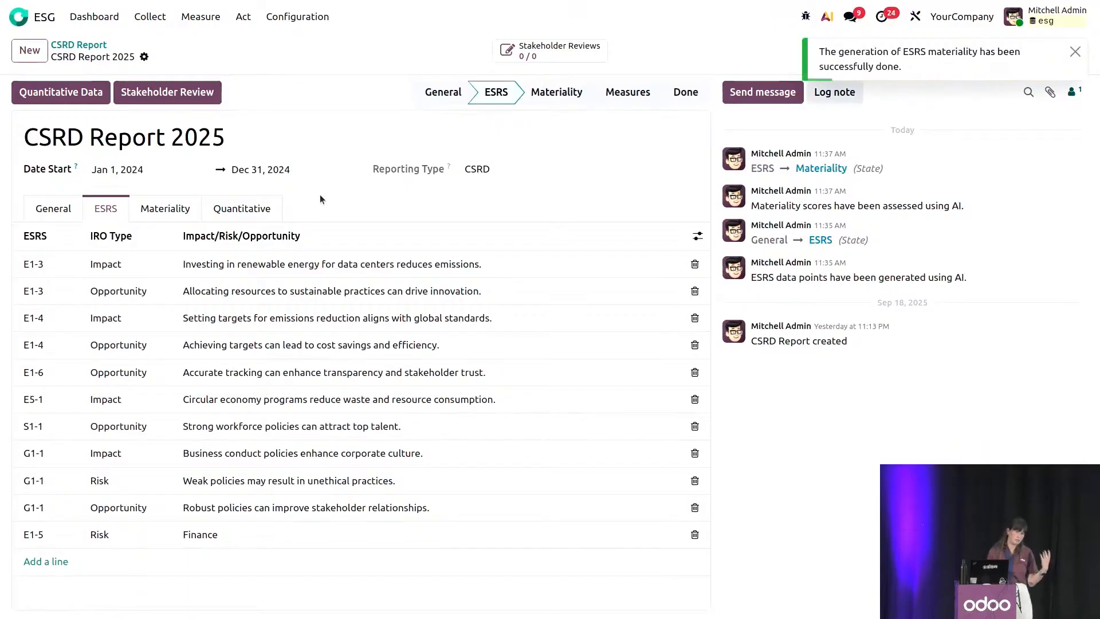
left_click(171, 209)
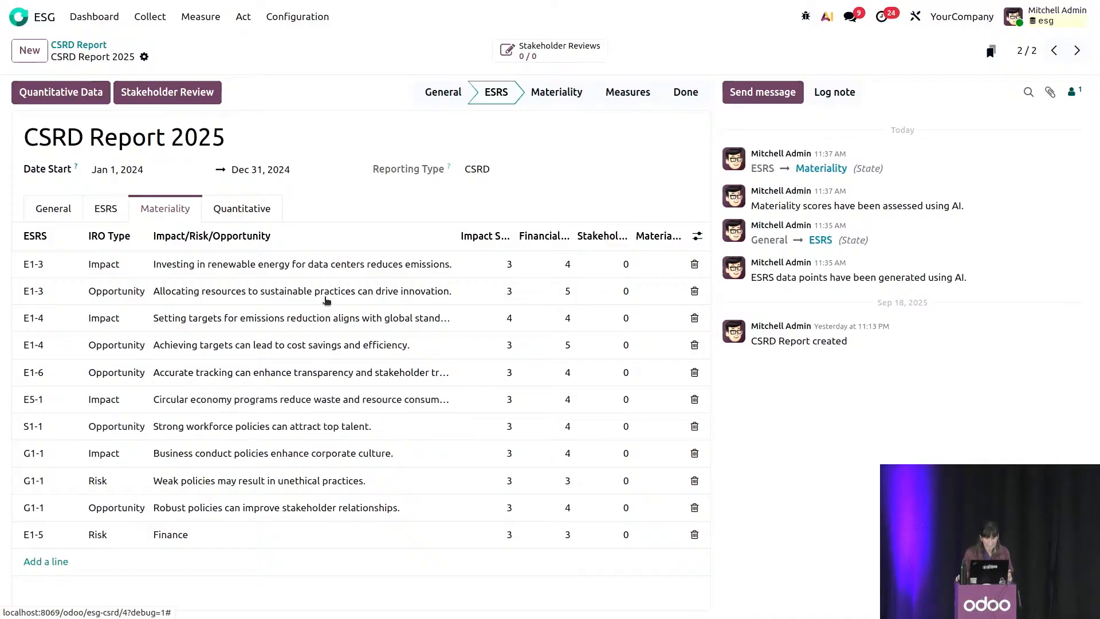
Examine the severity, scale, scope and likelihood scores of the E1-3 Impact line, leaving the record unedited.
left_click(347, 264)
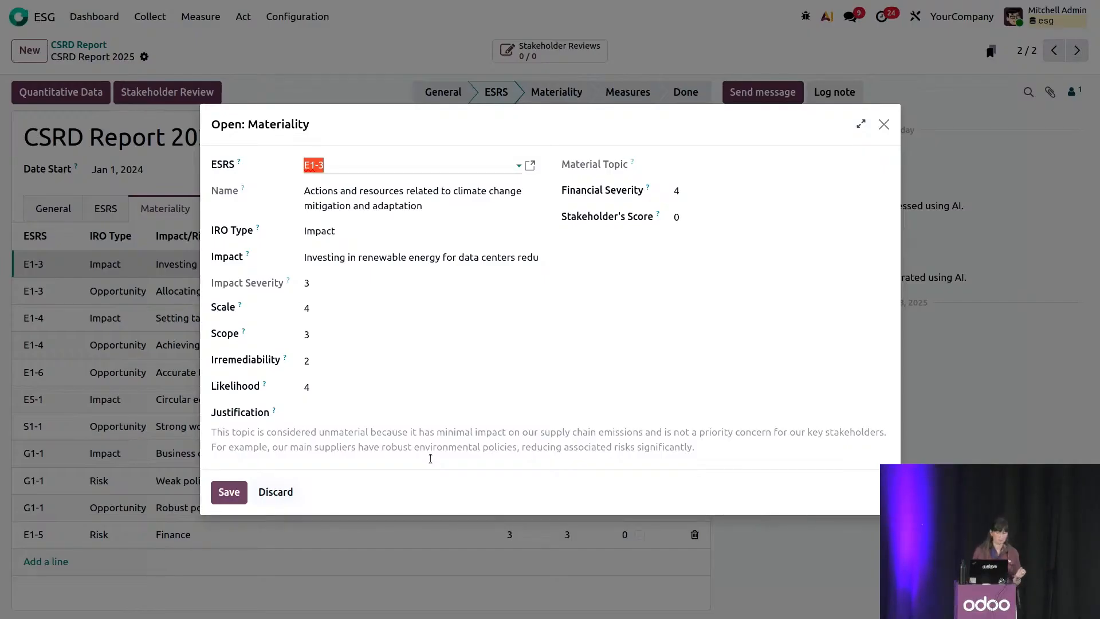
left_click(883, 124)
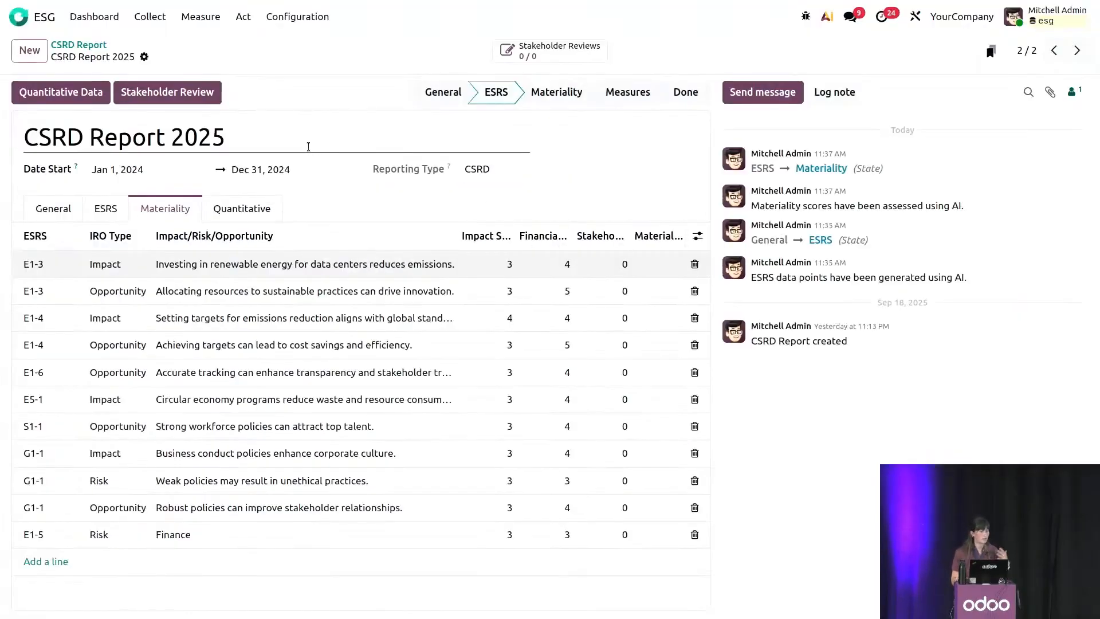
Send a stakeholder review request for the report to the Gemini Furniture contact with answer deadline October 1, 2025.
left_click(213, 93)
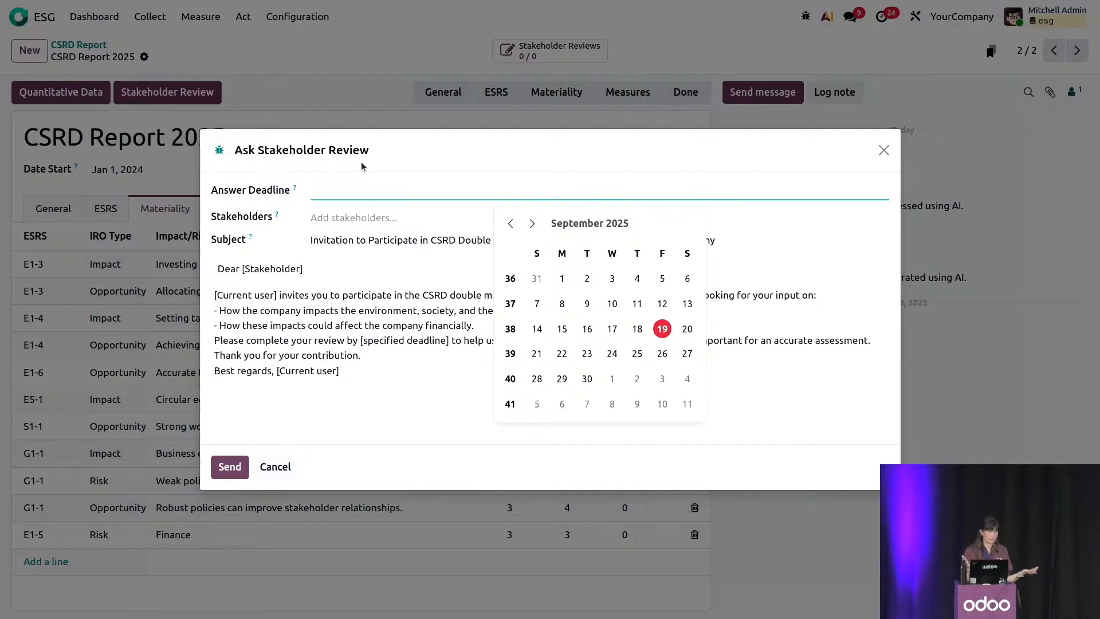
left_click(532, 223)
left_click(612, 282)
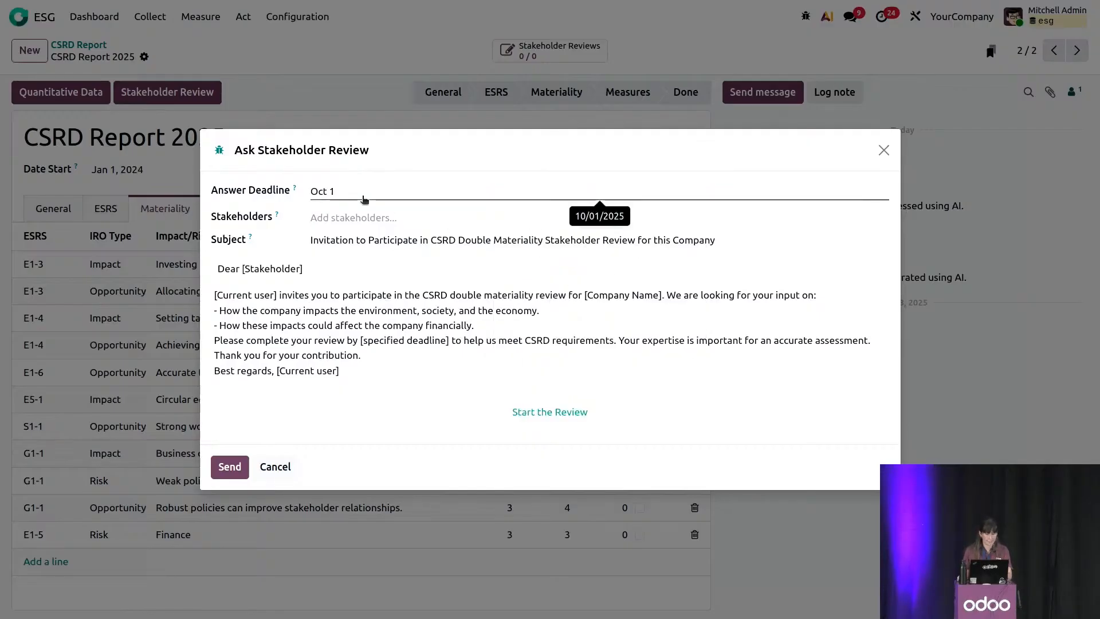
left_click(369, 218)
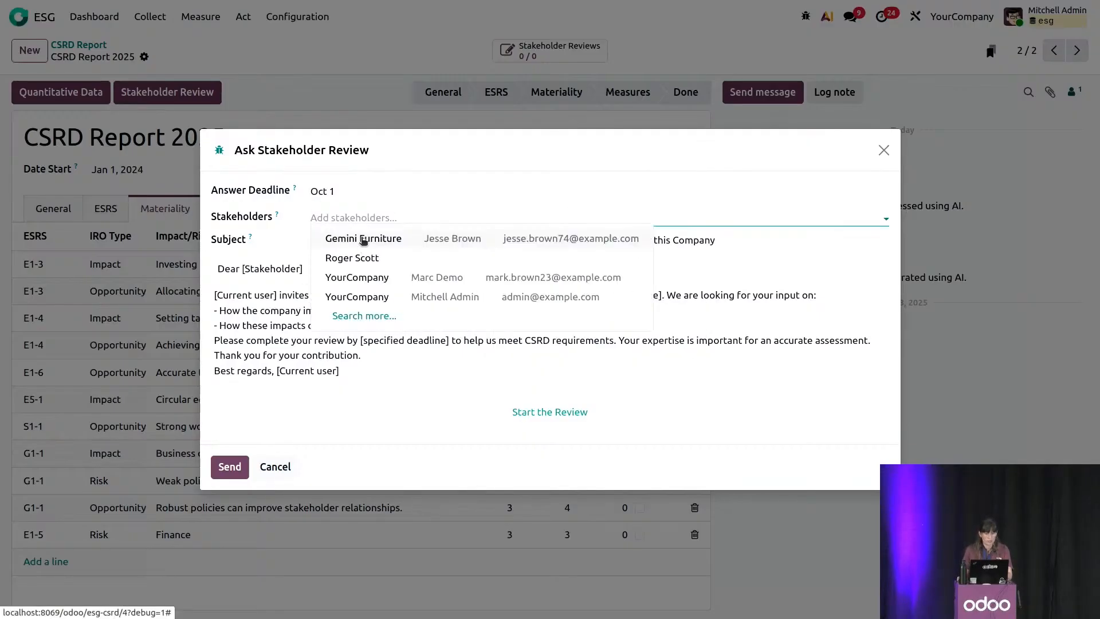
left_click(364, 238)
left_click(230, 467)
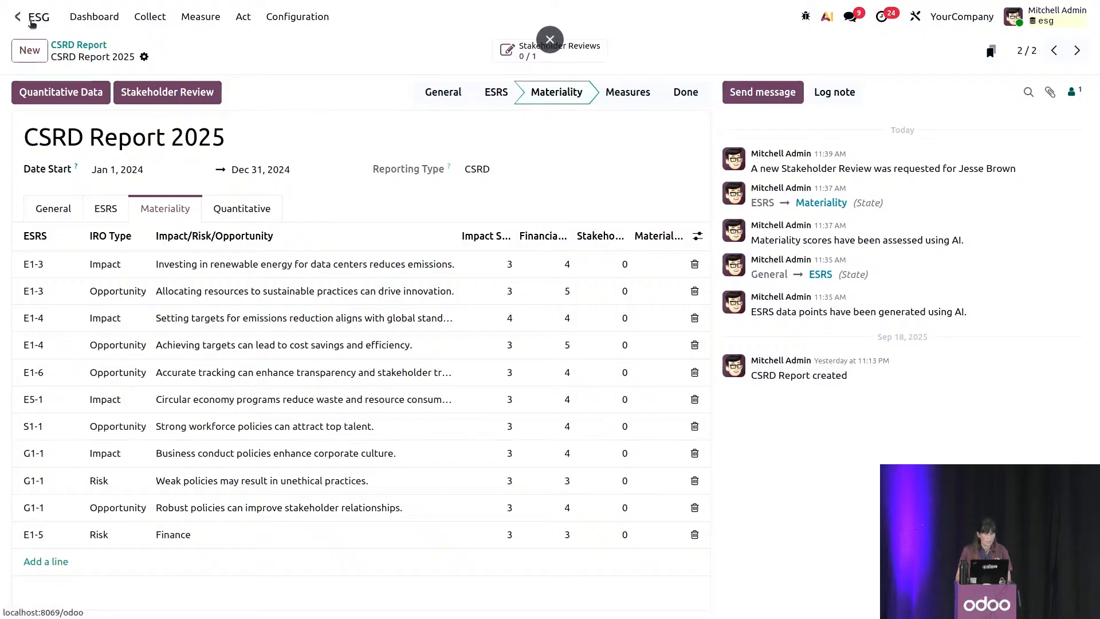
key("alt+h")
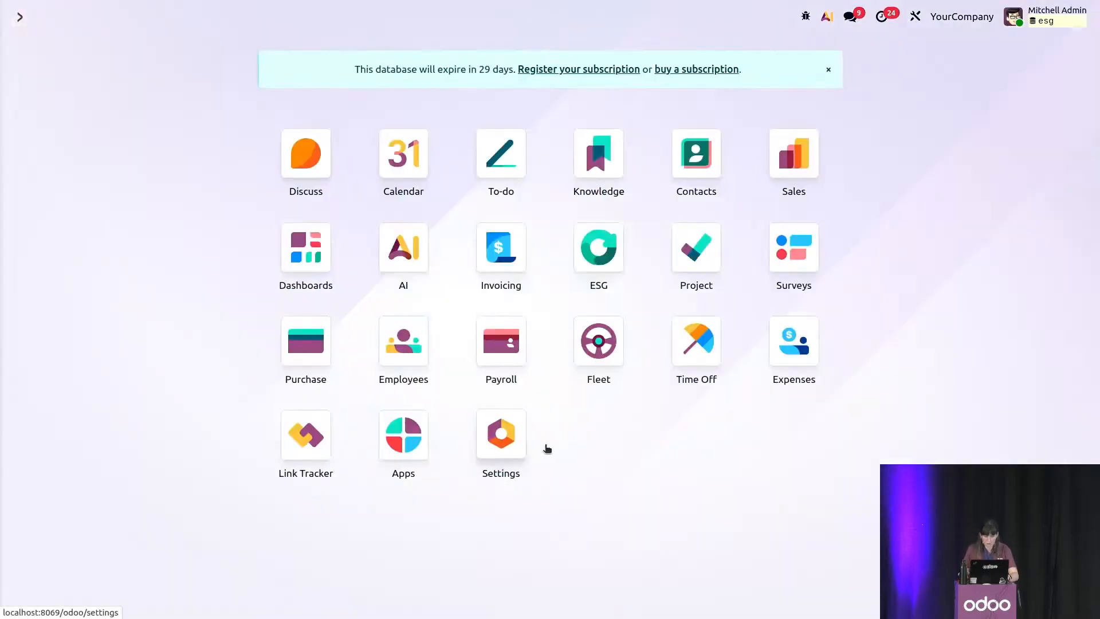
key("alt+h")
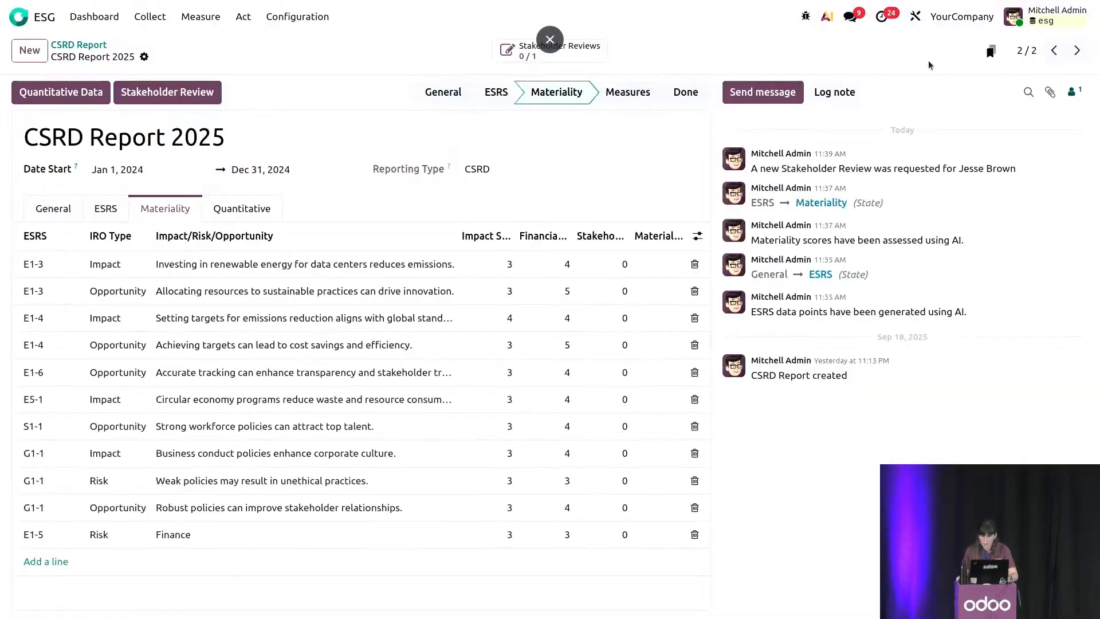
key("F11")
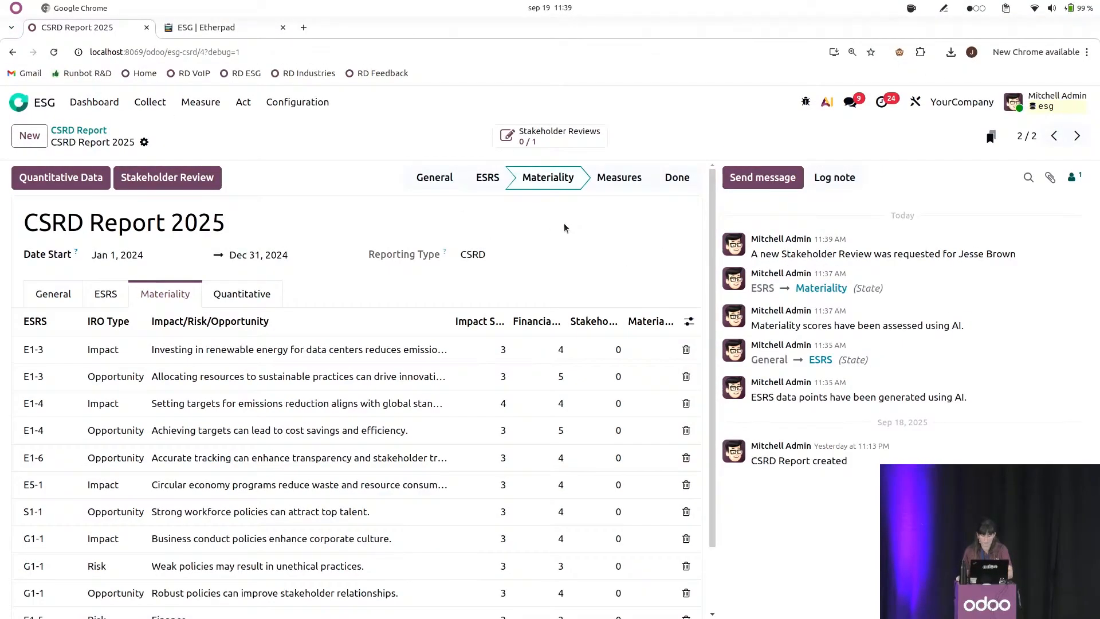
key("F11")
Find the technical Emails list and open the newest outgoing CSRD Double Materiality Stakeholder Review invitation.
left_click(49, 23)
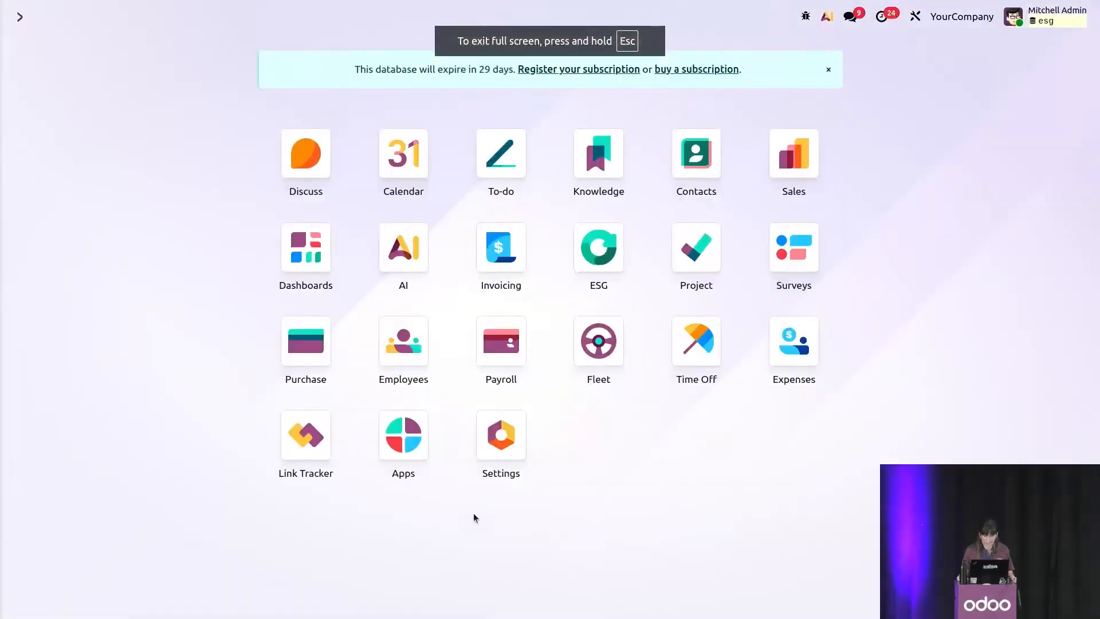
type("ema")
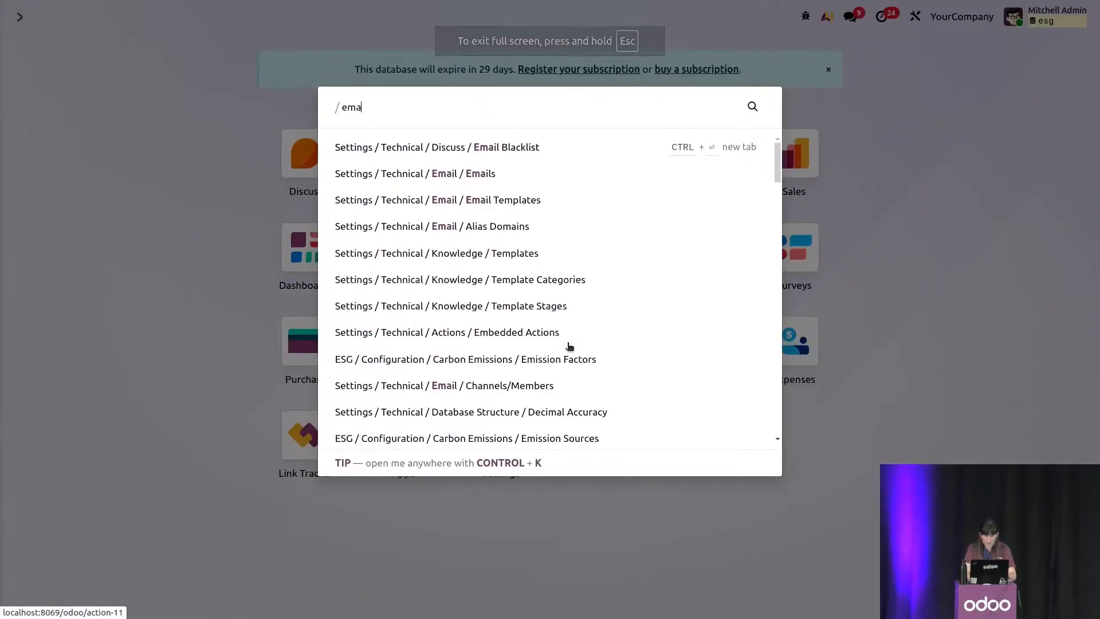
type("il")
left_click(484, 172)
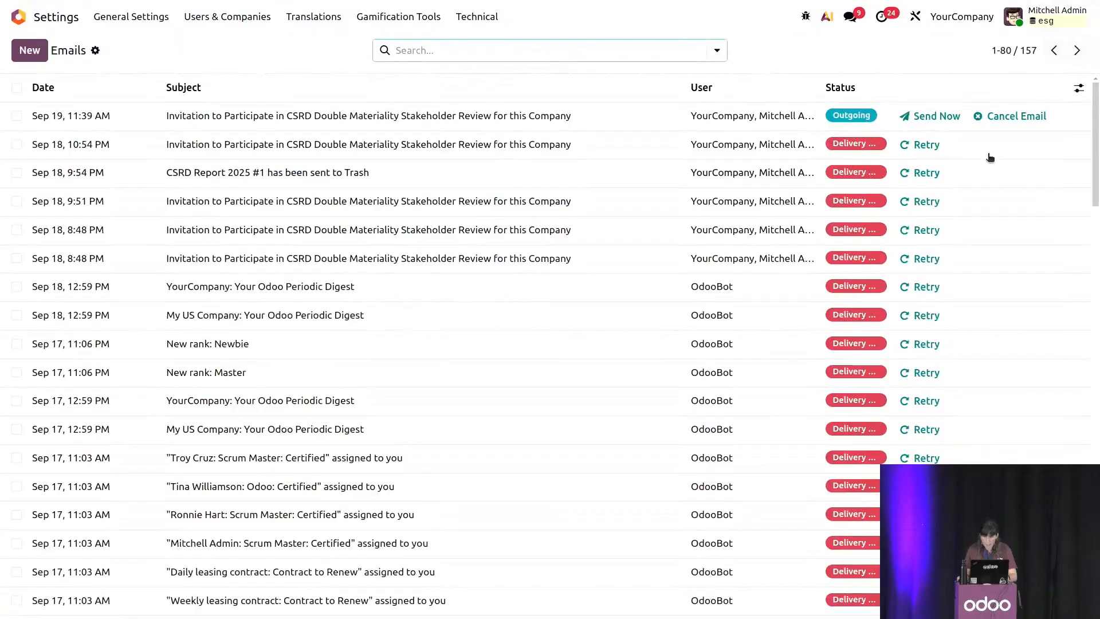
left_click(540, 122)
Open the invitation's Start the Review link in an incognito window and start the survey.
scroll(457, 560, "down", 3)
right_click(488, 499)
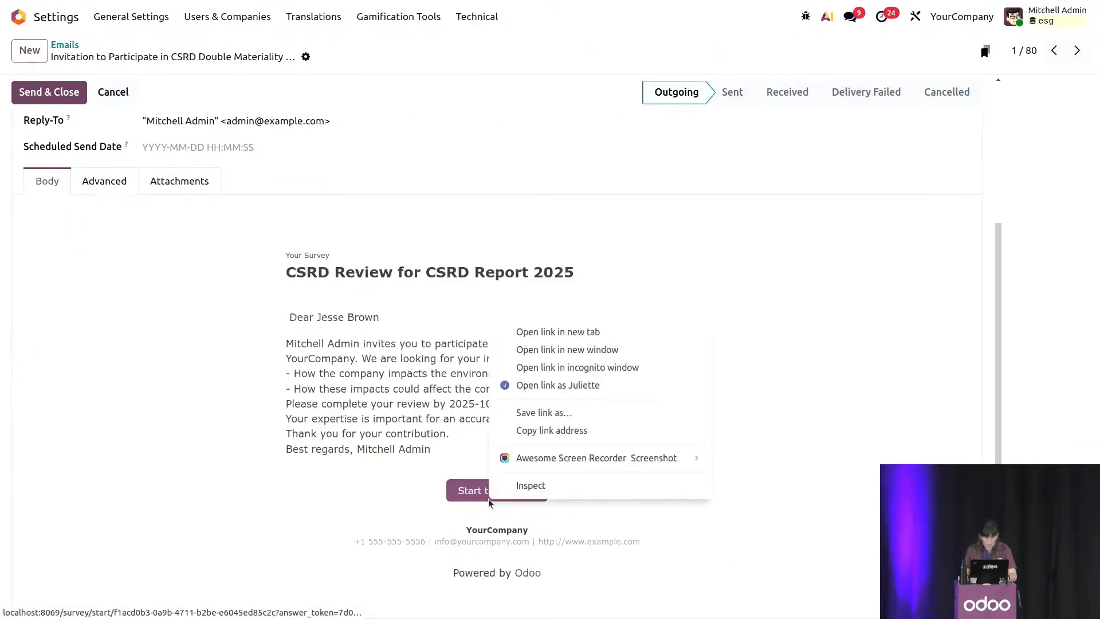
left_click(568, 363)
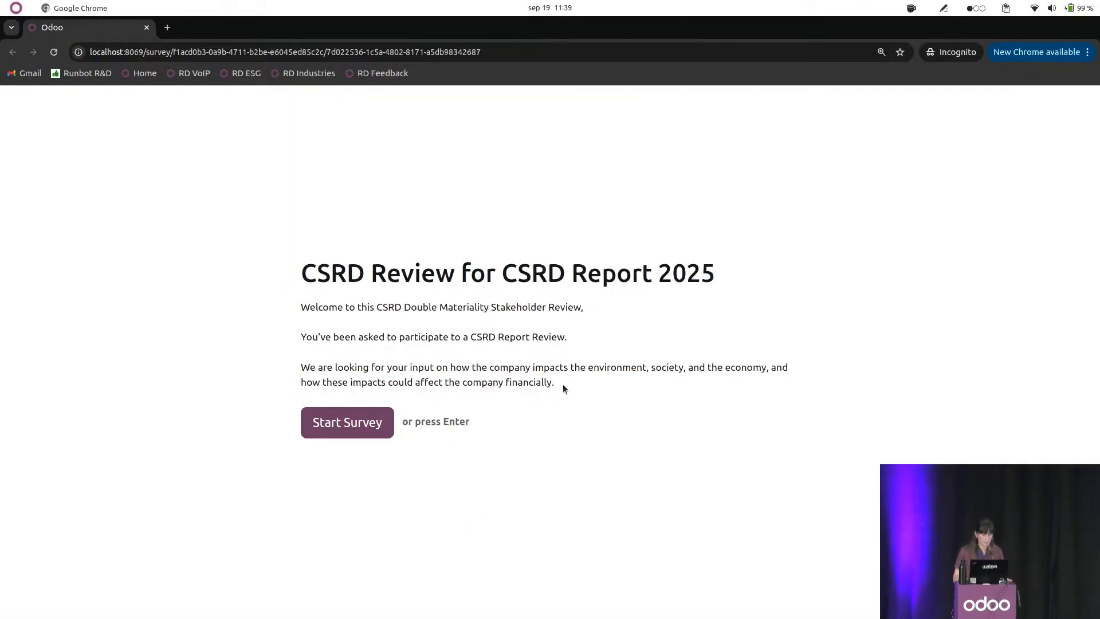
left_click(346, 431)
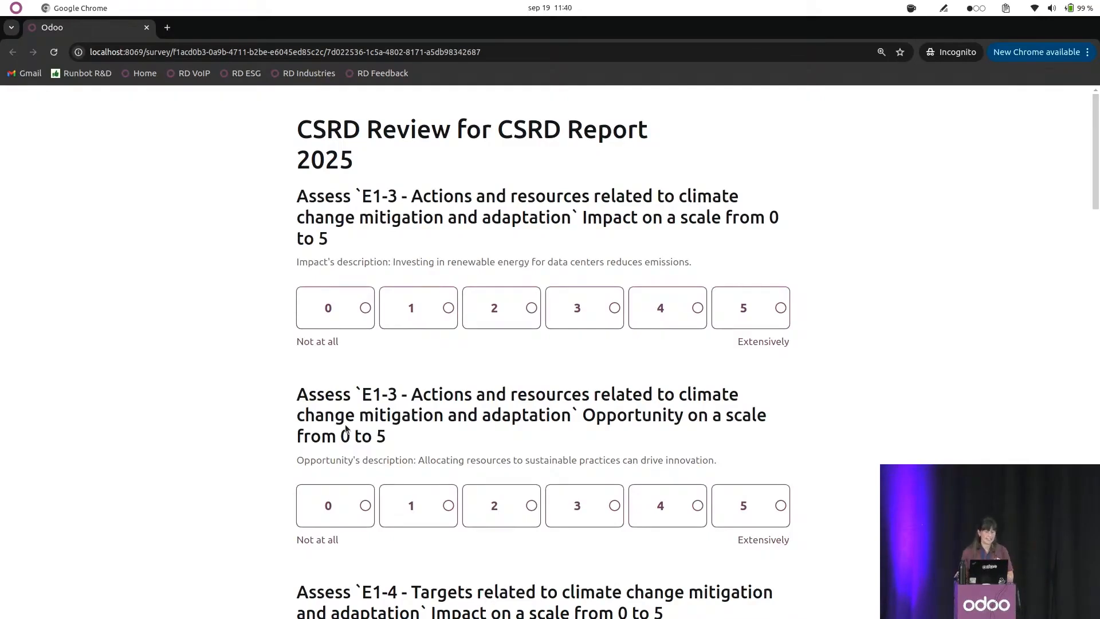
Rate the E1-3 and E1-4 impacts 3, and the E1-3, E1-4 and E1-6 opportunities 4.
left_click(453, 316)
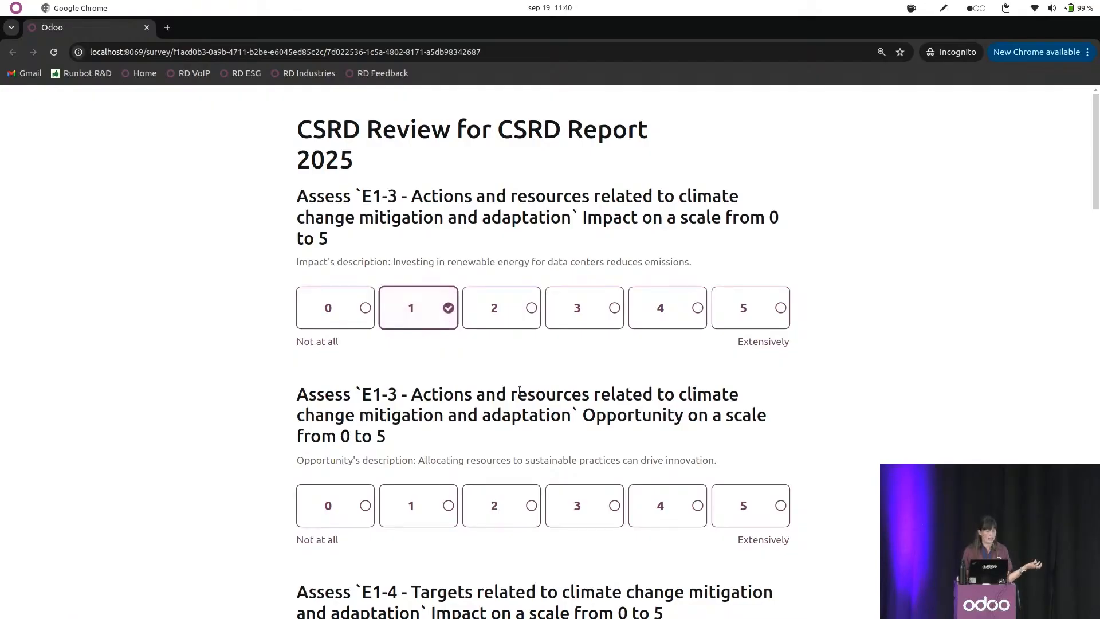
scroll(519, 392, "down", 2)
left_click(601, 246)
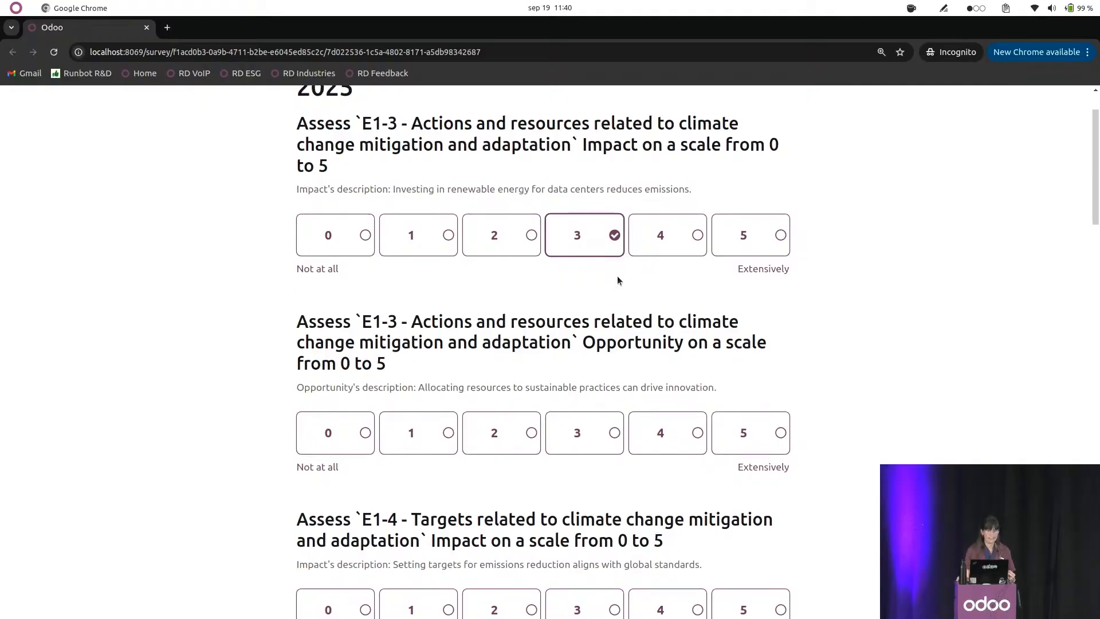
scroll(617, 276, "down", 2)
left_click(684, 367)
scroll(649, 397, "down", 4)
left_click(596, 404)
scroll(664, 436, "down", 5)
left_click(667, 378)
left_click(703, 549)
Rate the E5-1 impact 4, S1-1 opportunity 4, G1-1 impact 3, G1-1 risk 4, G1-1 opportunity 5 and E1-5 risk 4.
scroll(686, 496, "down", 8)
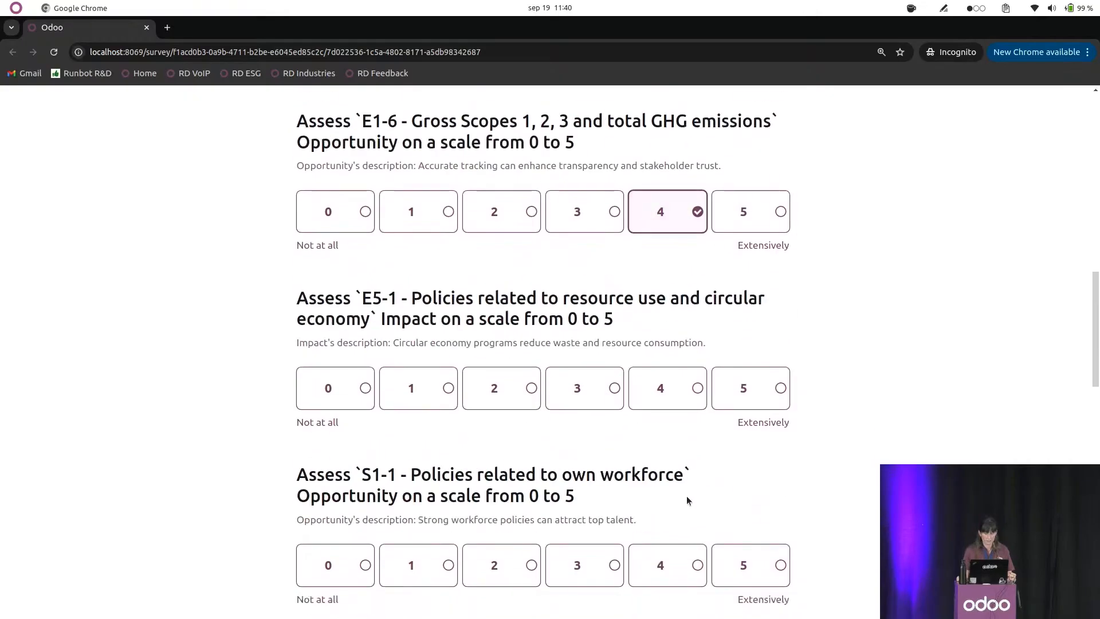
left_click(664, 386)
scroll(670, 413, "down", 5)
left_click(665, 375)
scroll(659, 392, "down", 5)
left_click(619, 338)
scroll(662, 507, "down", 4)
left_click(637, 298)
left_click(743, 478)
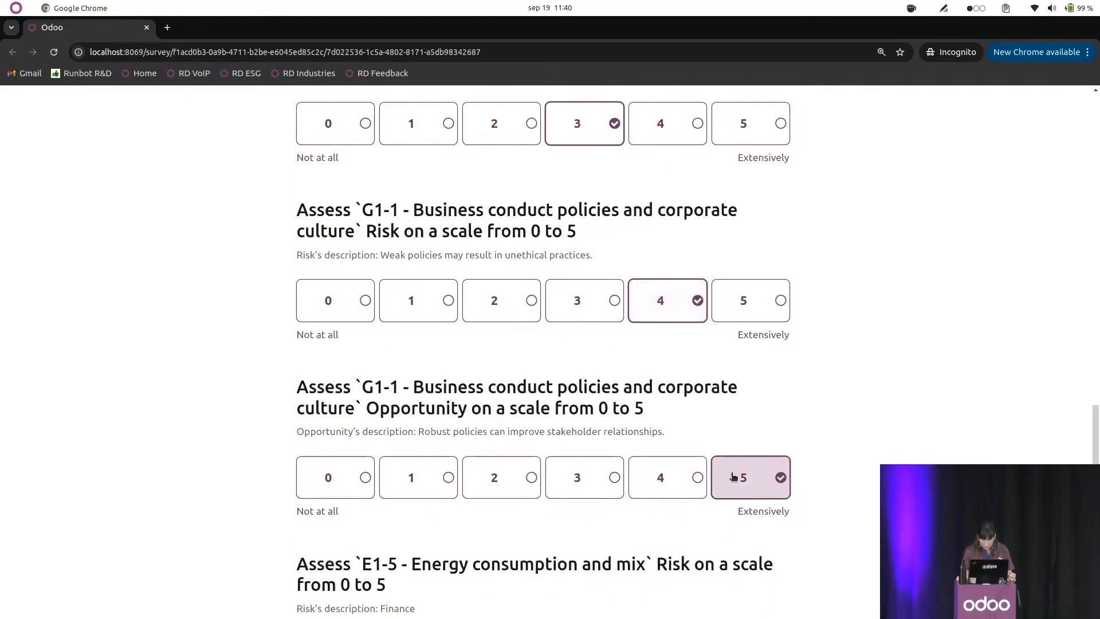
scroll(716, 478, "down", 4)
left_click(666, 449)
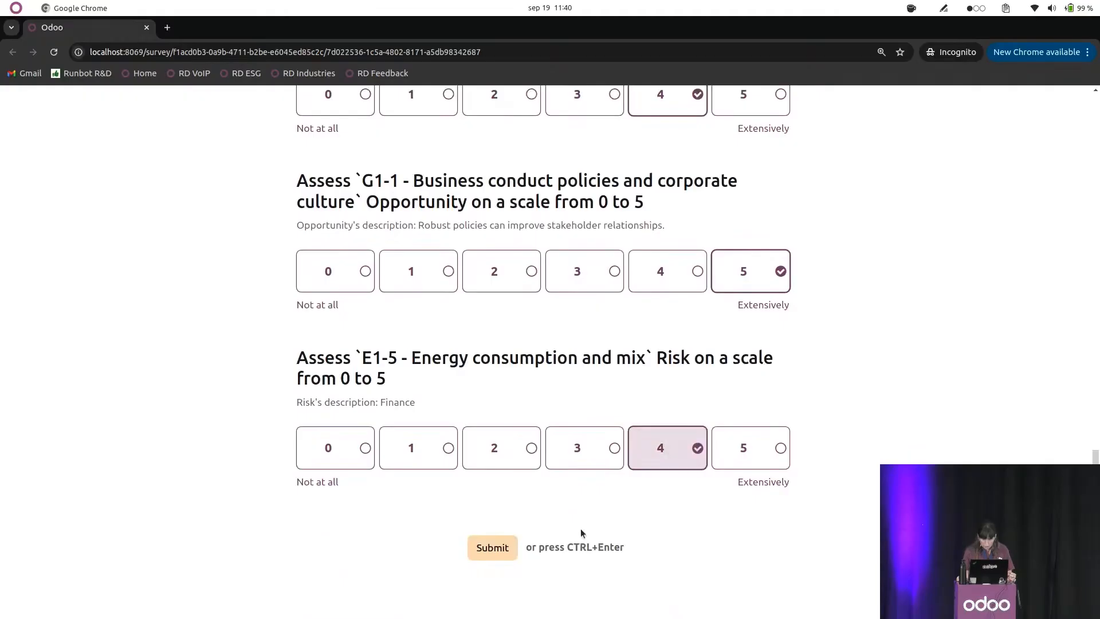
Submit the completed stakeholder survey, confirm the submission and close the incognito window.
left_click(498, 551)
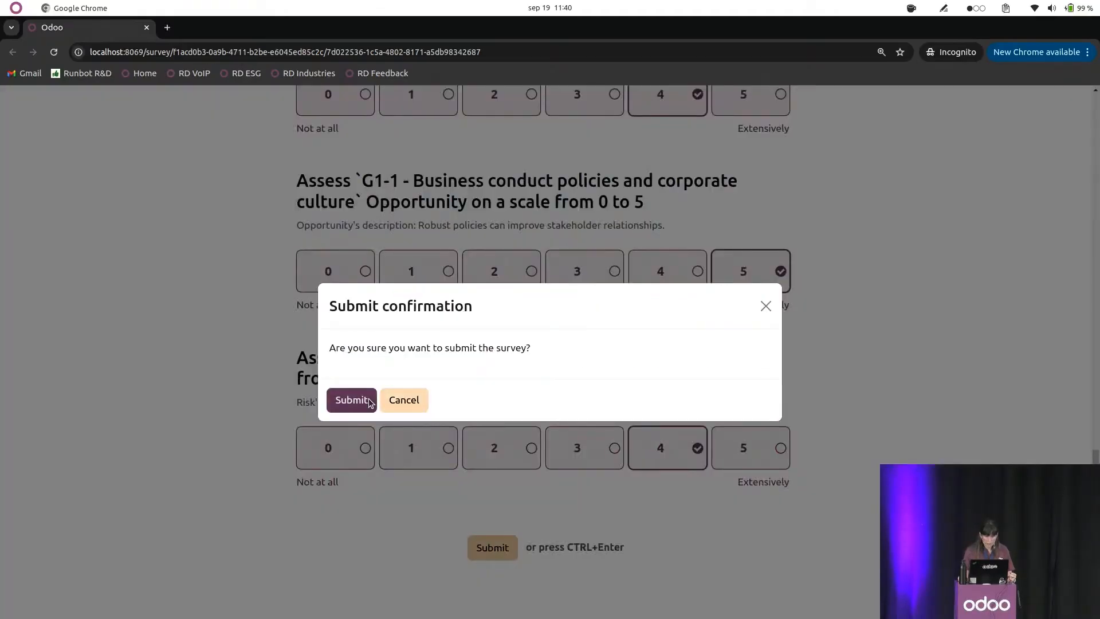
left_click(354, 398)
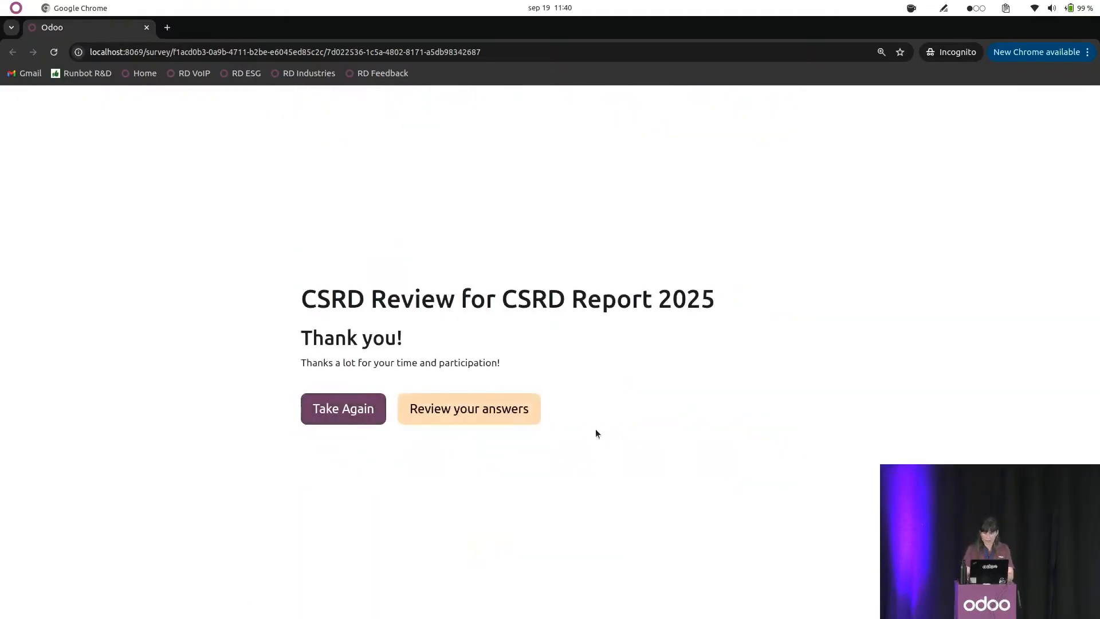
left_click(147, 28)
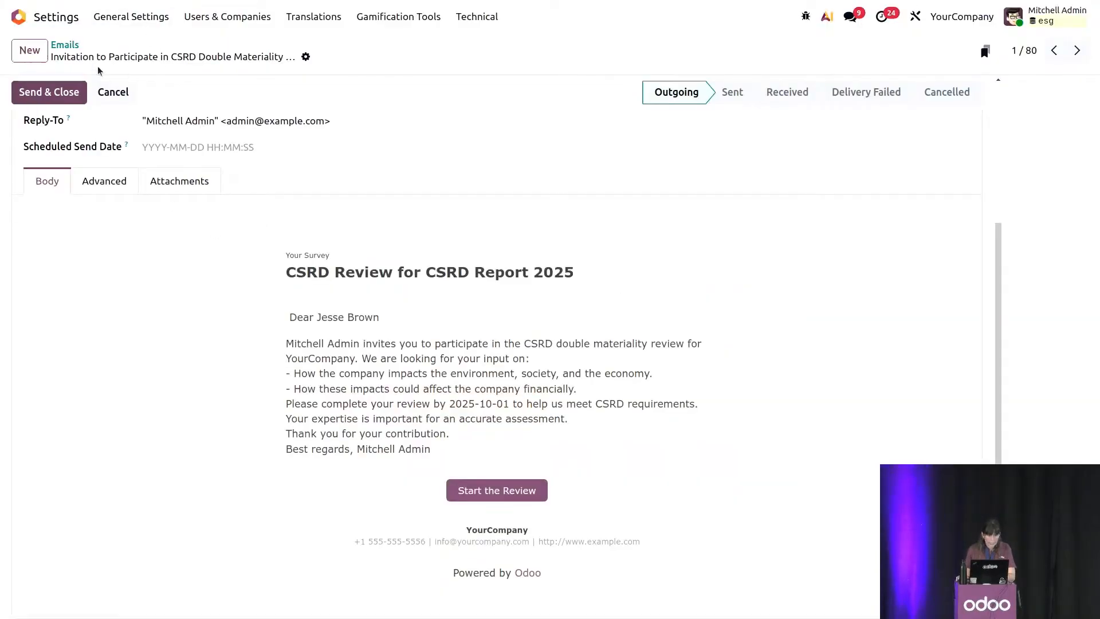
Reopen the CSRD Report 2025 that is in the Materiality stage and apply the stakeholder scores to its materiality lines.
left_click(18, 17)
left_click(589, 250)
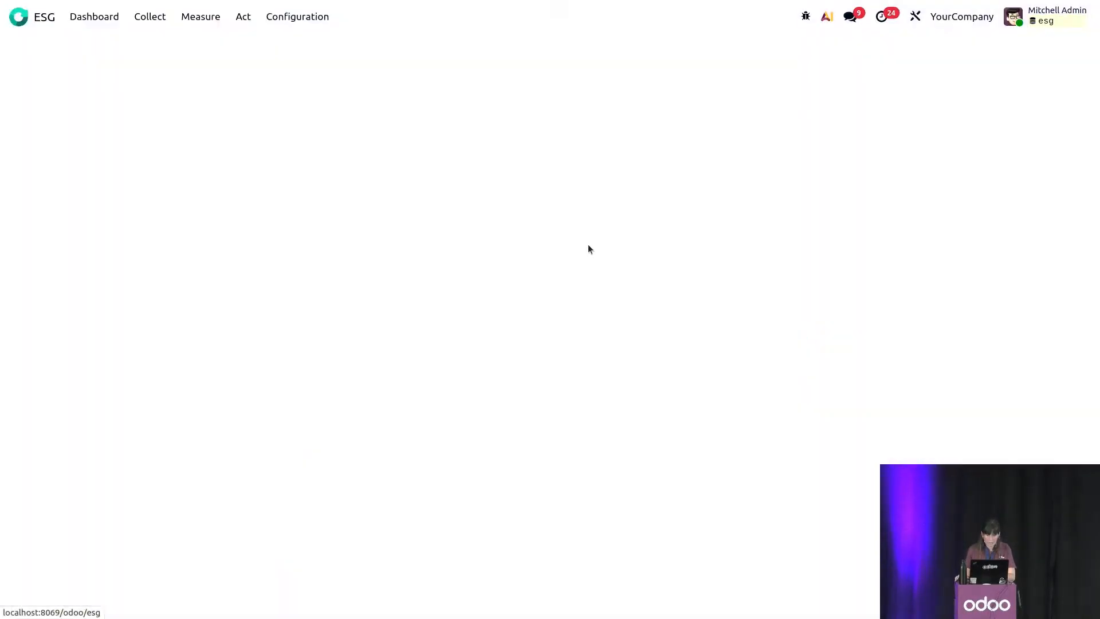
left_click(192, 17)
left_click(256, 171)
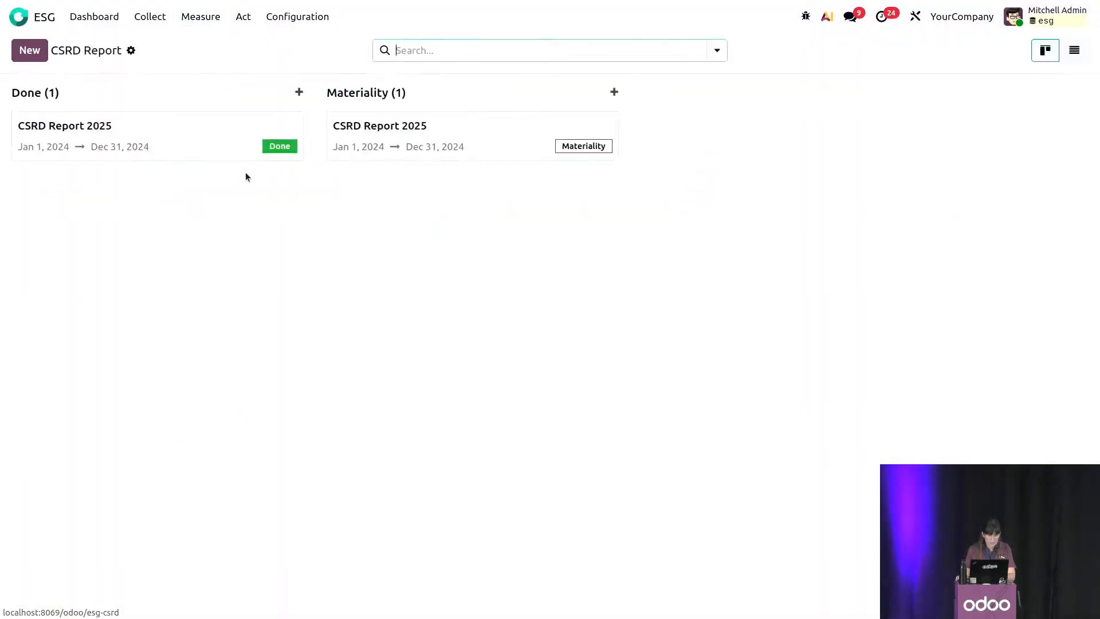
left_click(400, 152)
left_click(165, 203)
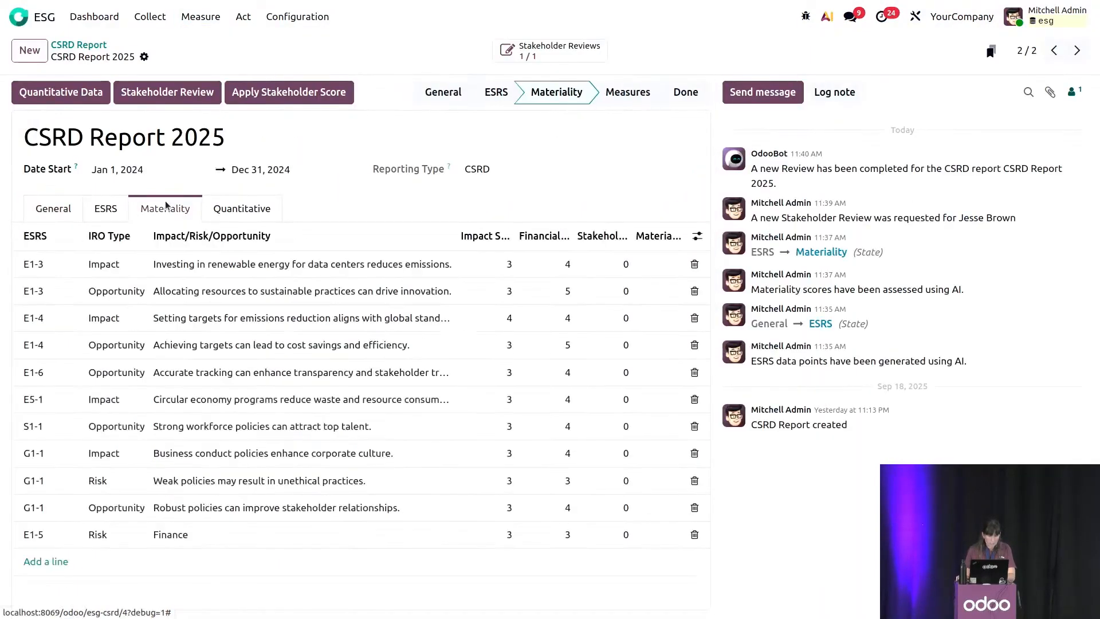
left_click(243, 102)
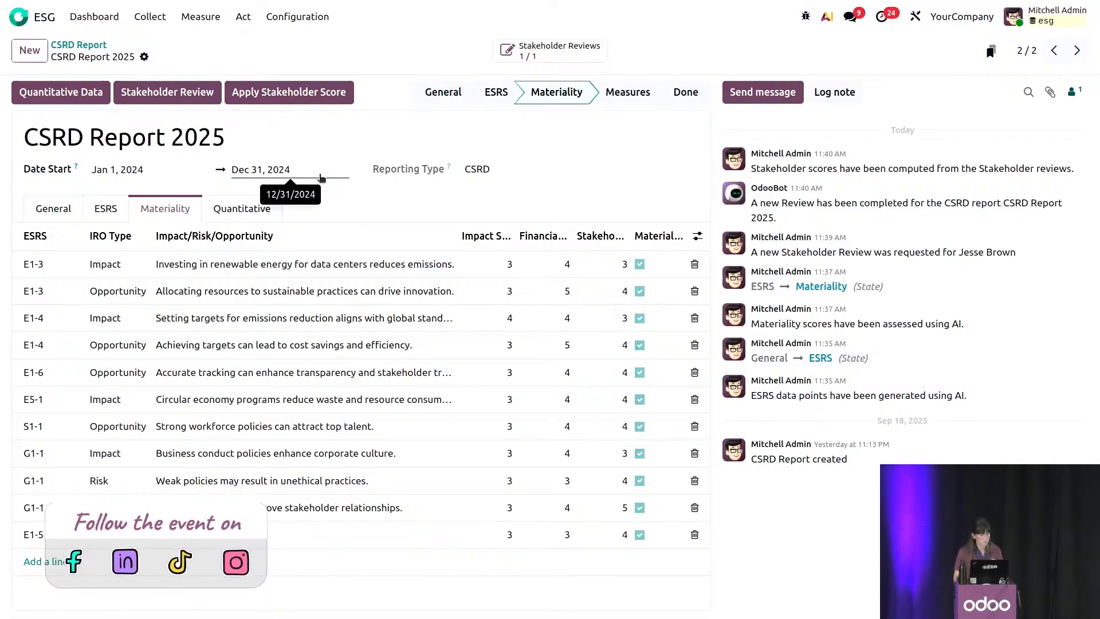
Examine the report's quantitative environment data, including energy consumption, water withdrawal and percentage of renewable energy.
left_click(230, 212)
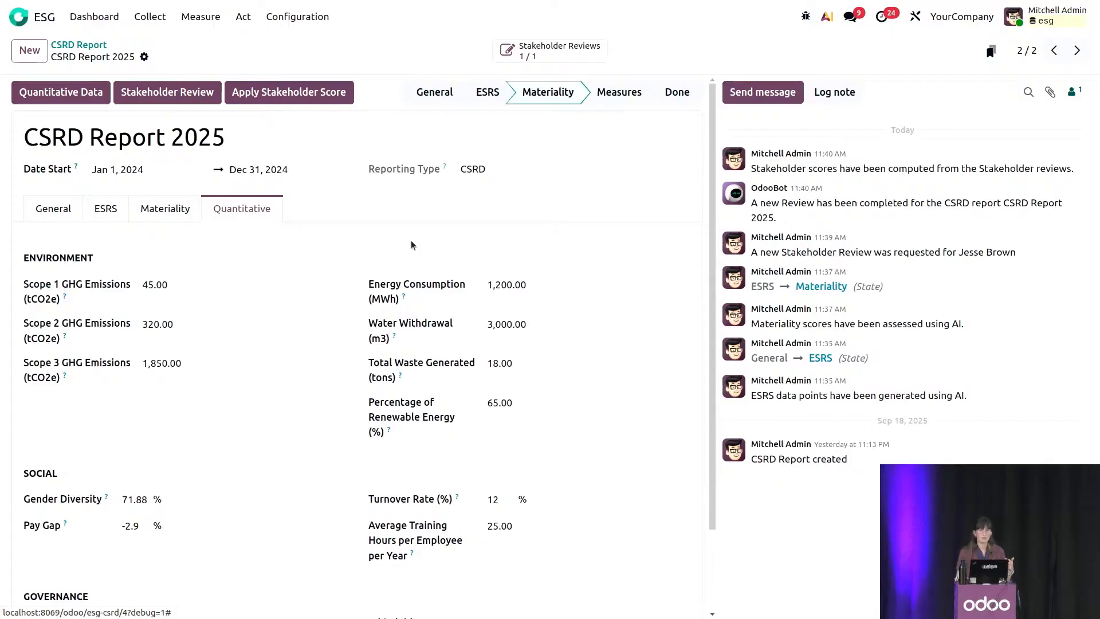
left_click(509, 286)
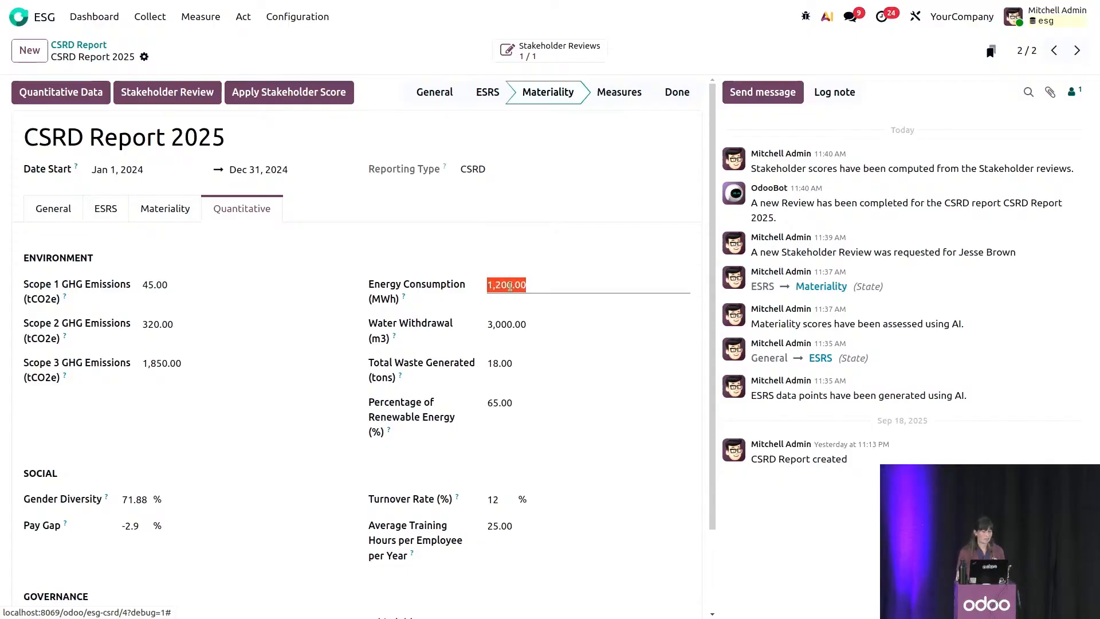
left_click(536, 333)
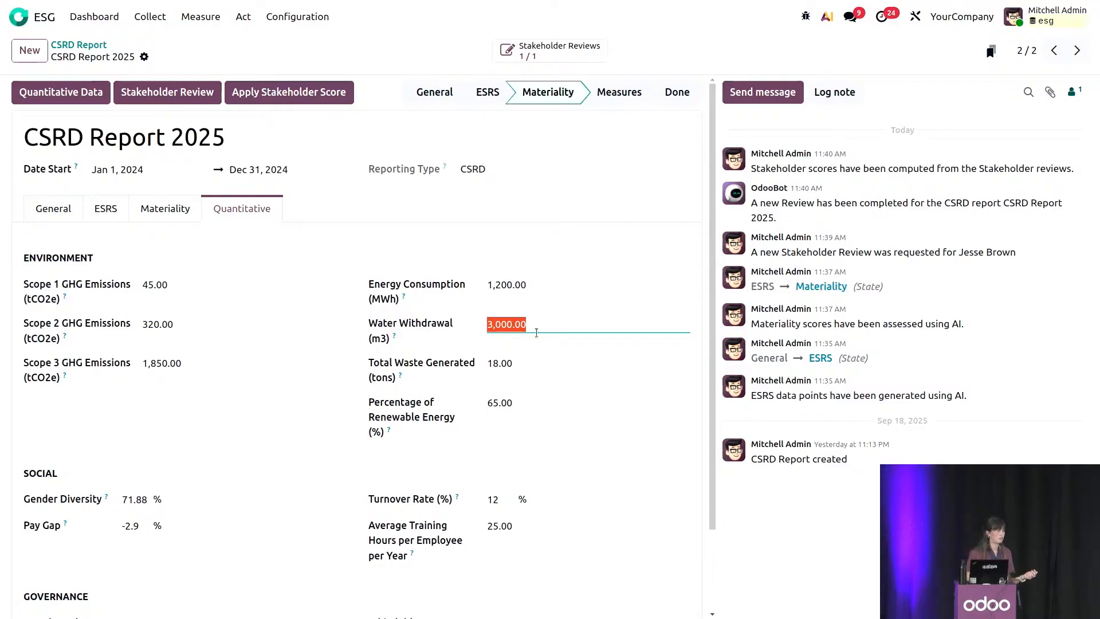
left_click(542, 402)
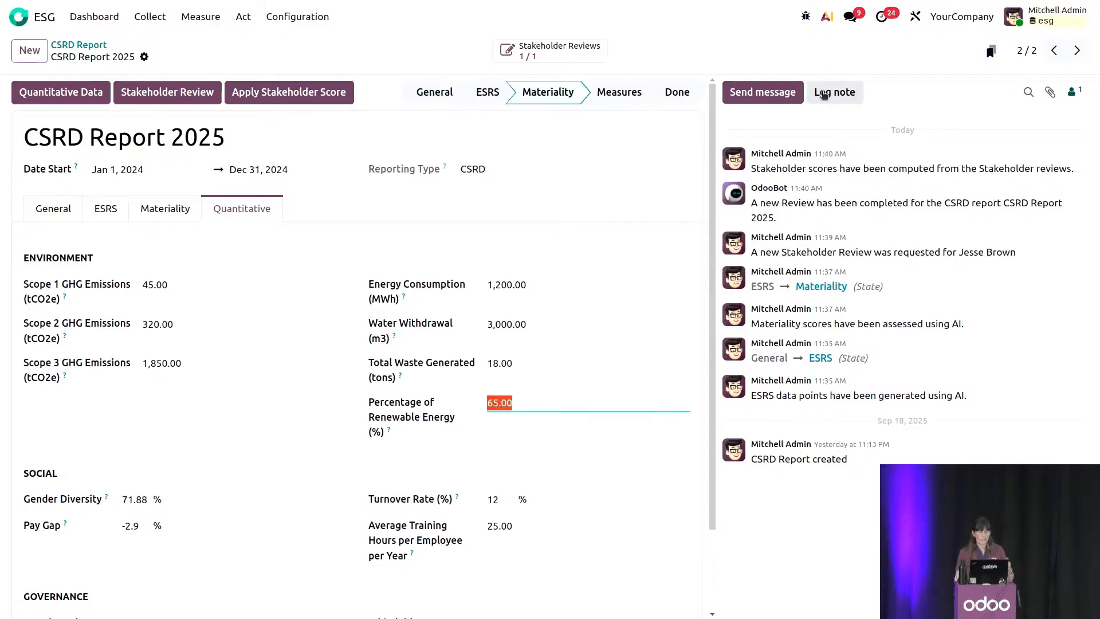
Send the report's followers a message that mentions the demo colleague and reads "coud you check the Renewable energy?".
left_click(783, 90)
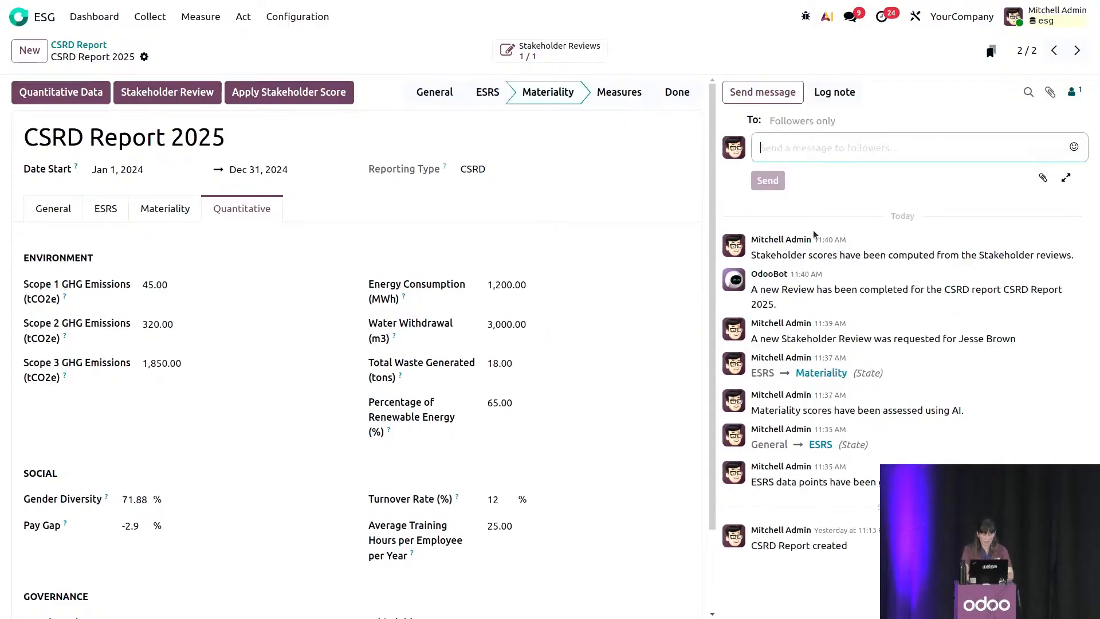
type("@j")
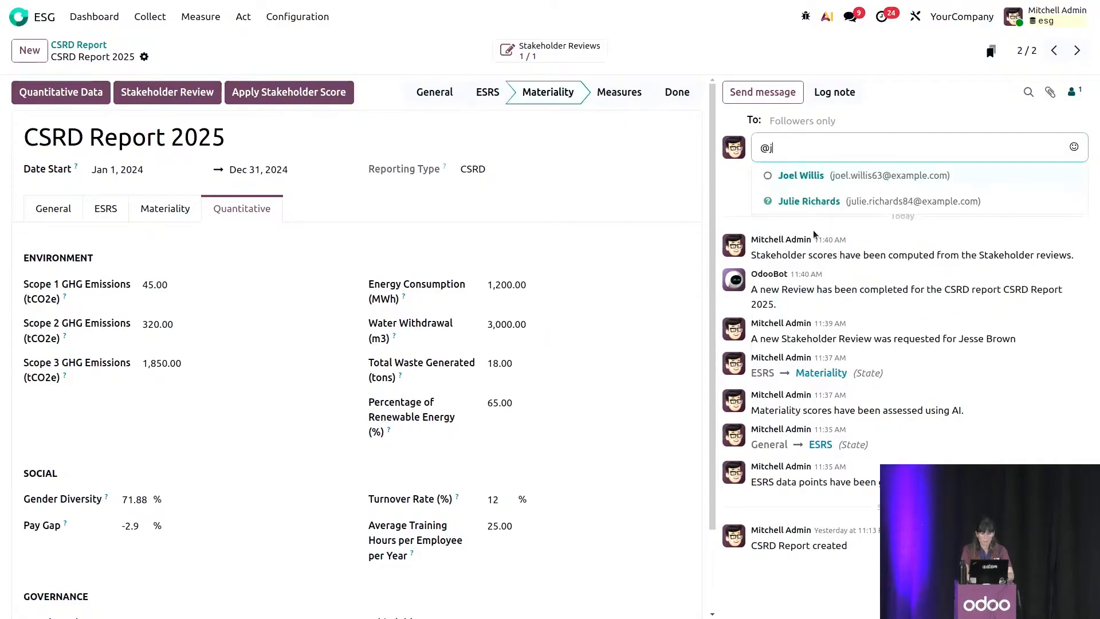
key("BackSpace")
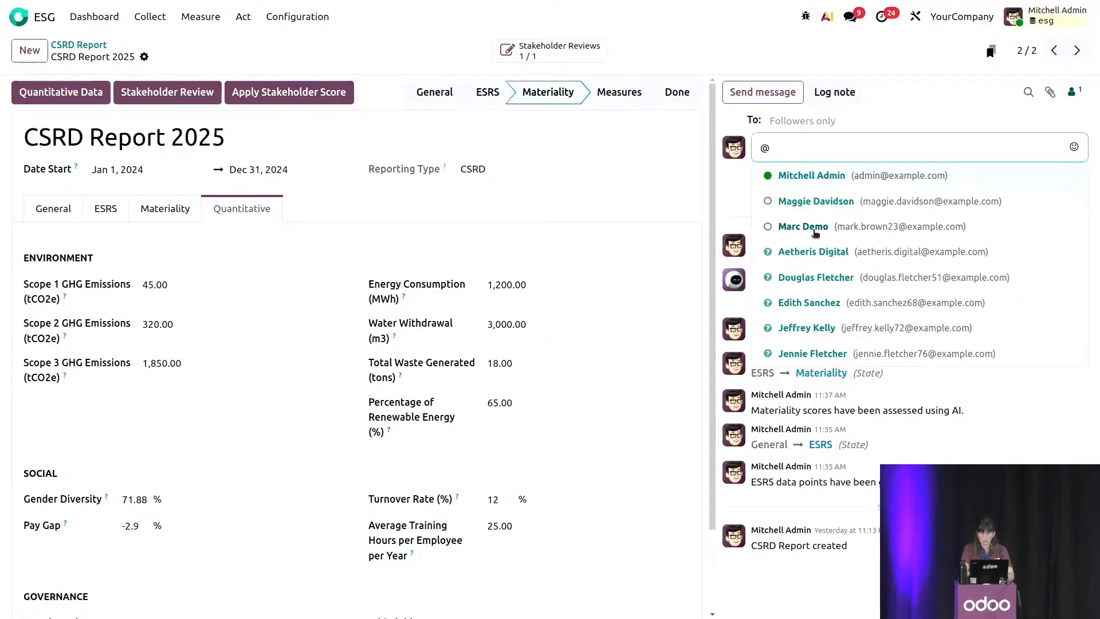
left_click(828, 226)
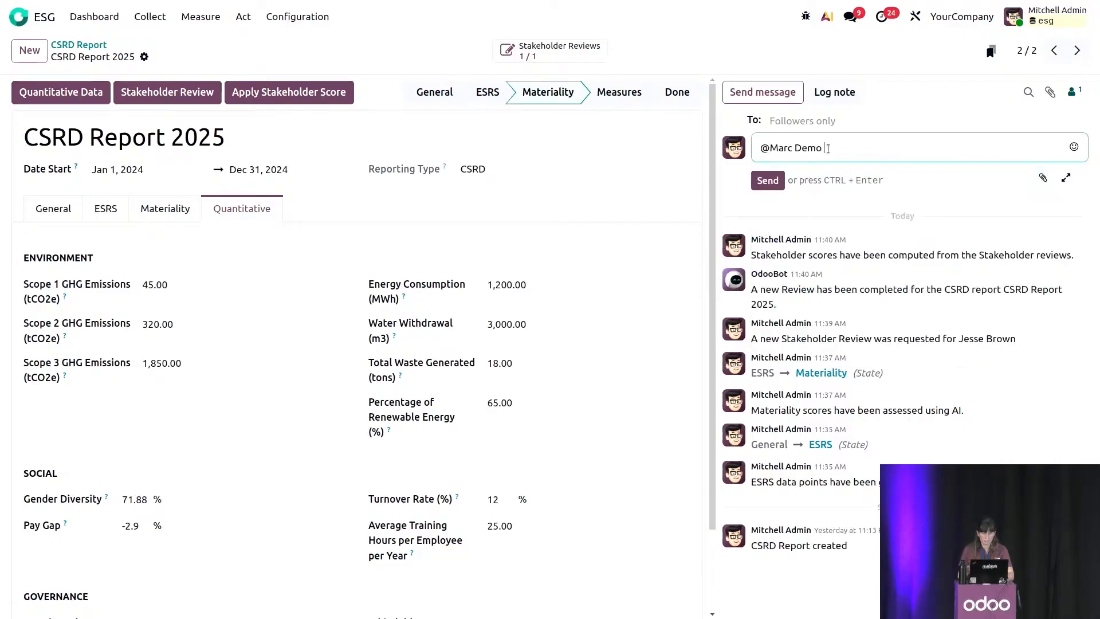
type("coud you check ")
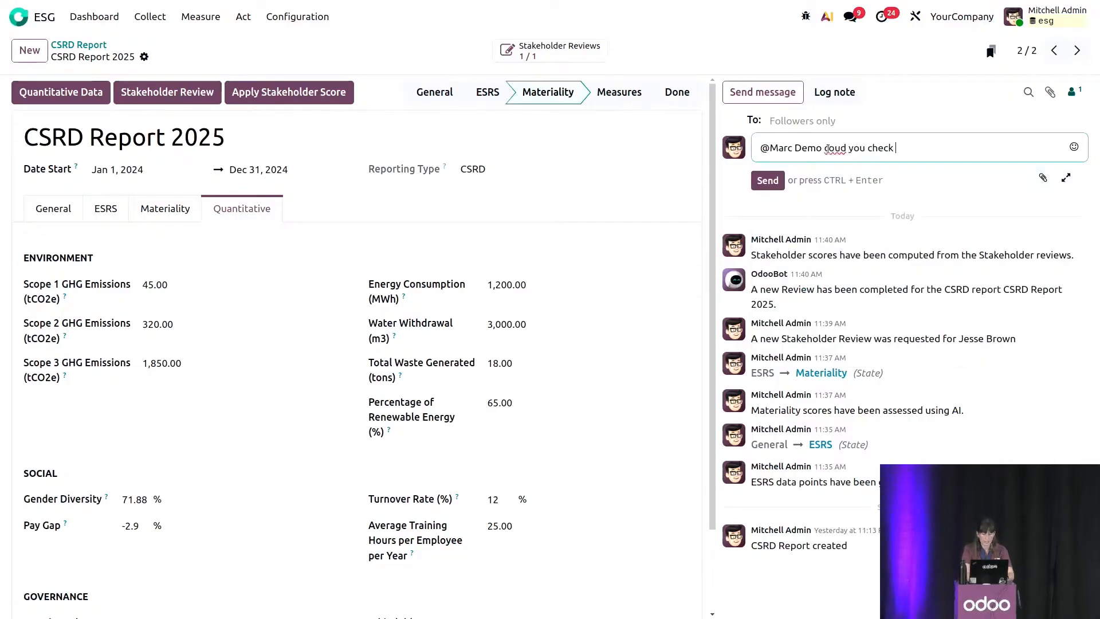
type("the Re")
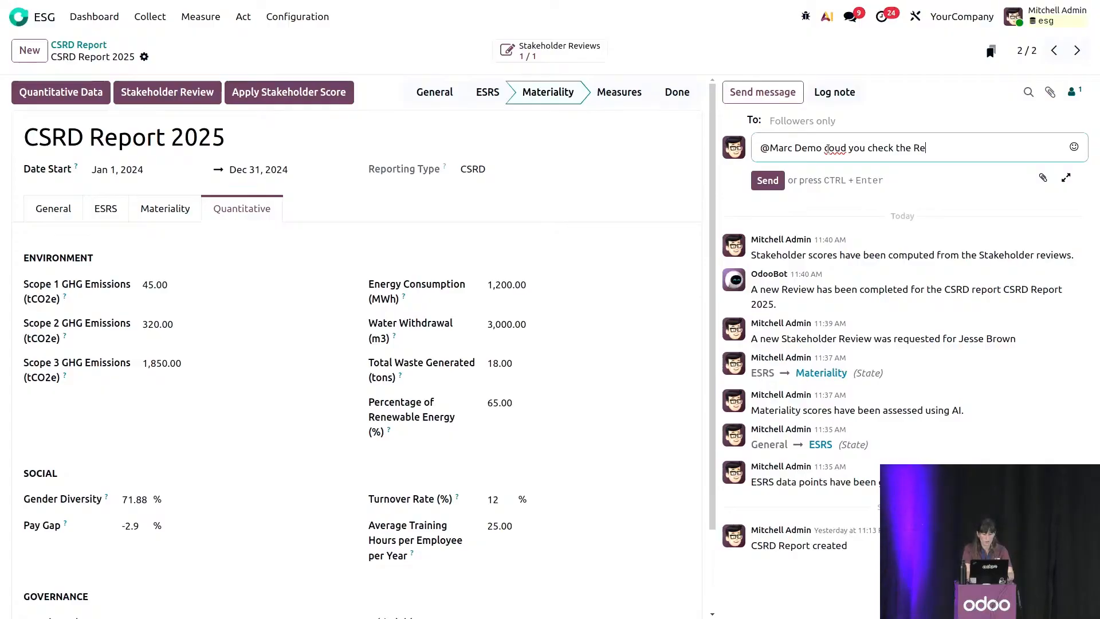
type("newable ene")
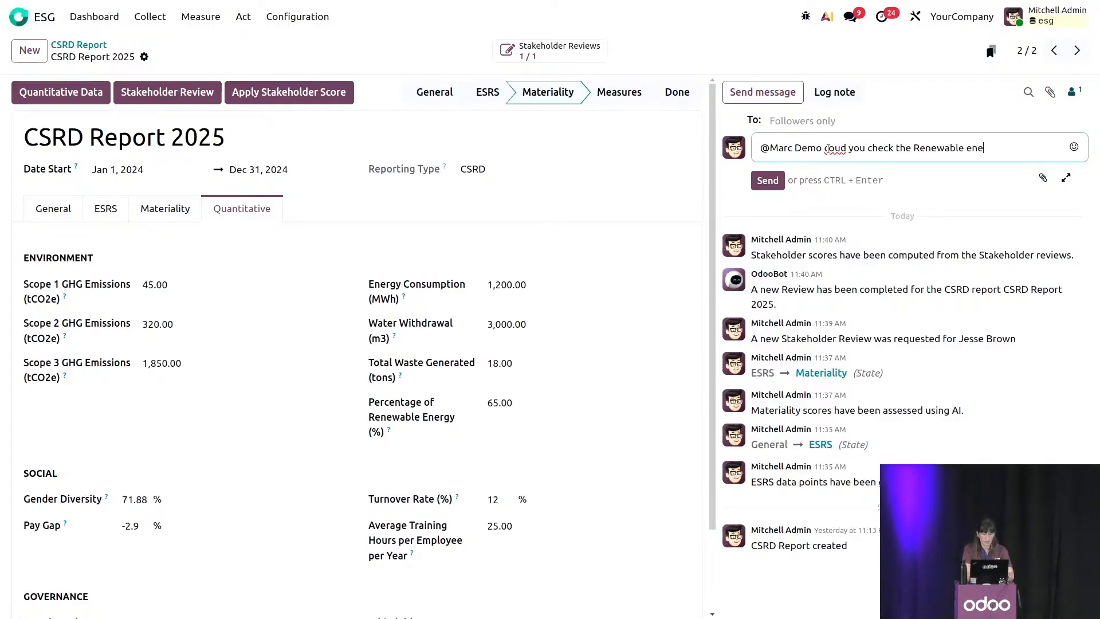
type("rgy?")
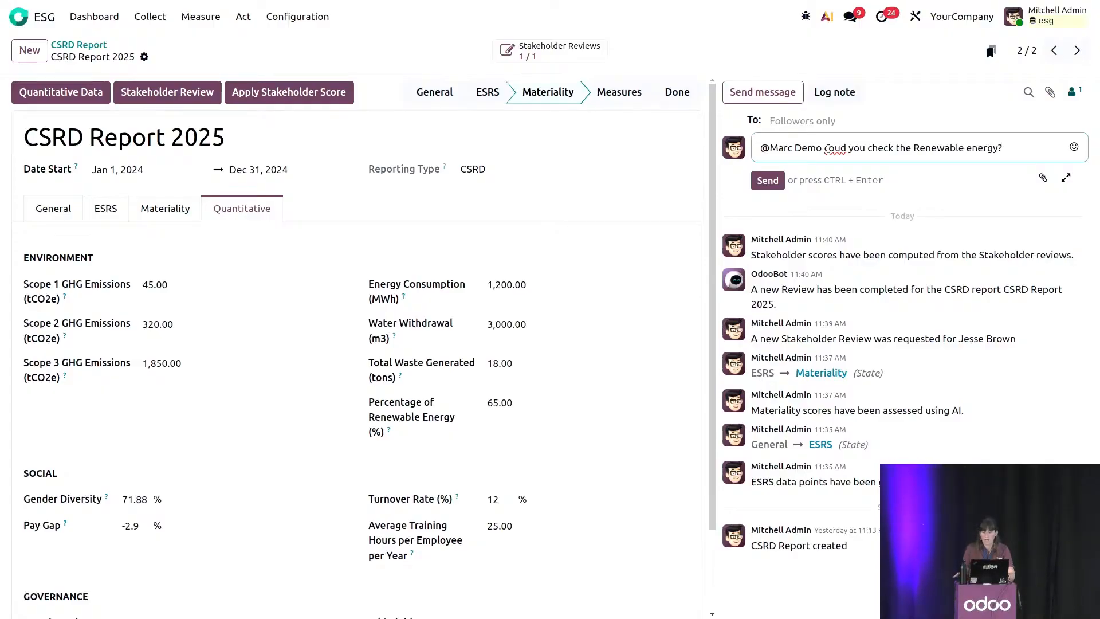
left_click(768, 180)
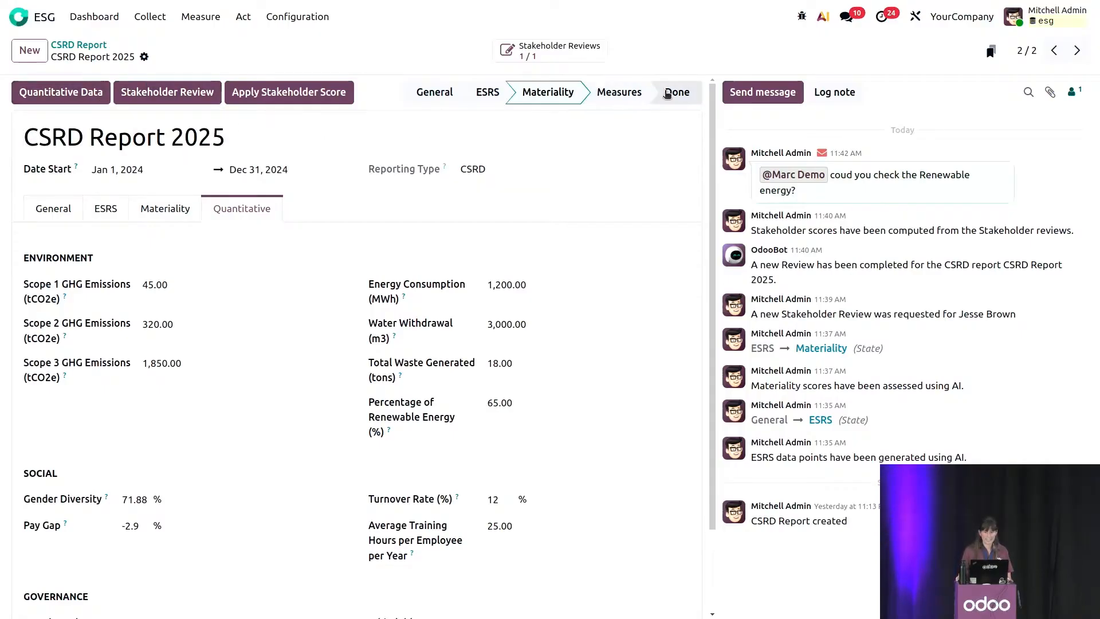
Advance CSRD Report 2025 to the Measures stage and generate its written report.
left_click(644, 98)
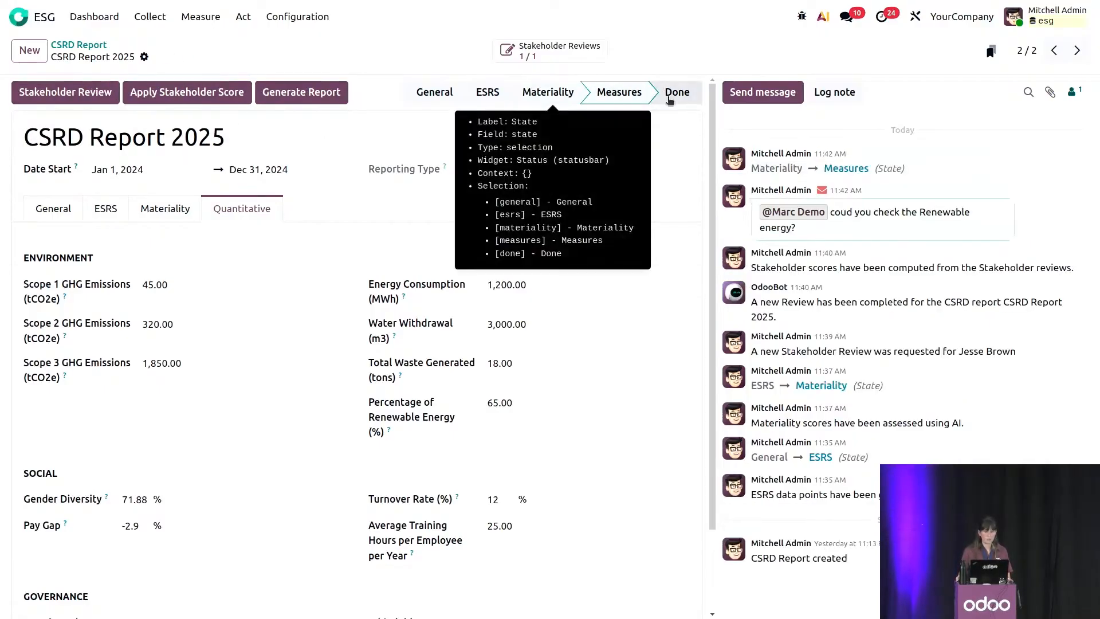
left_click(289, 94)
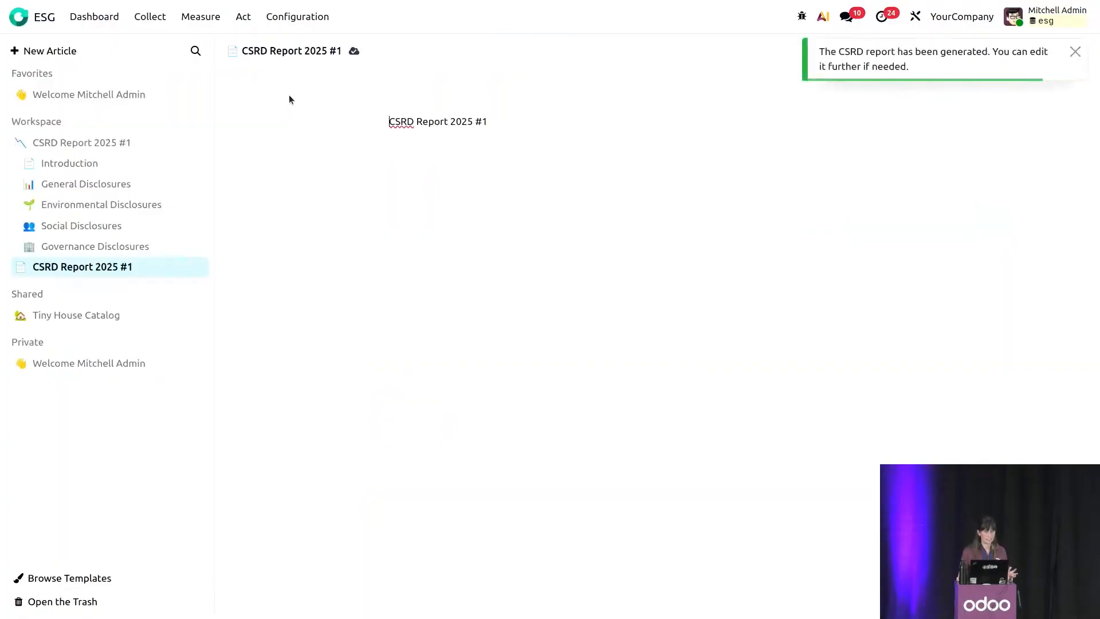
Review the generated report's Introduction and Environmental Disclosures articles, through to the Summary Table of Key Environmental Targets.
left_click(90, 142)
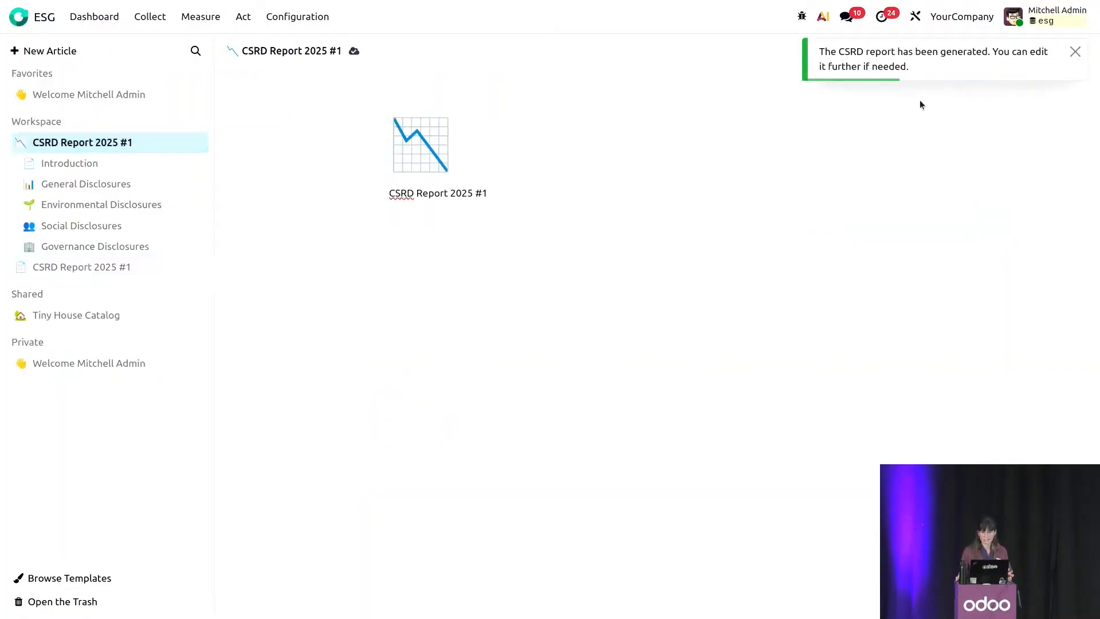
left_click(53, 169)
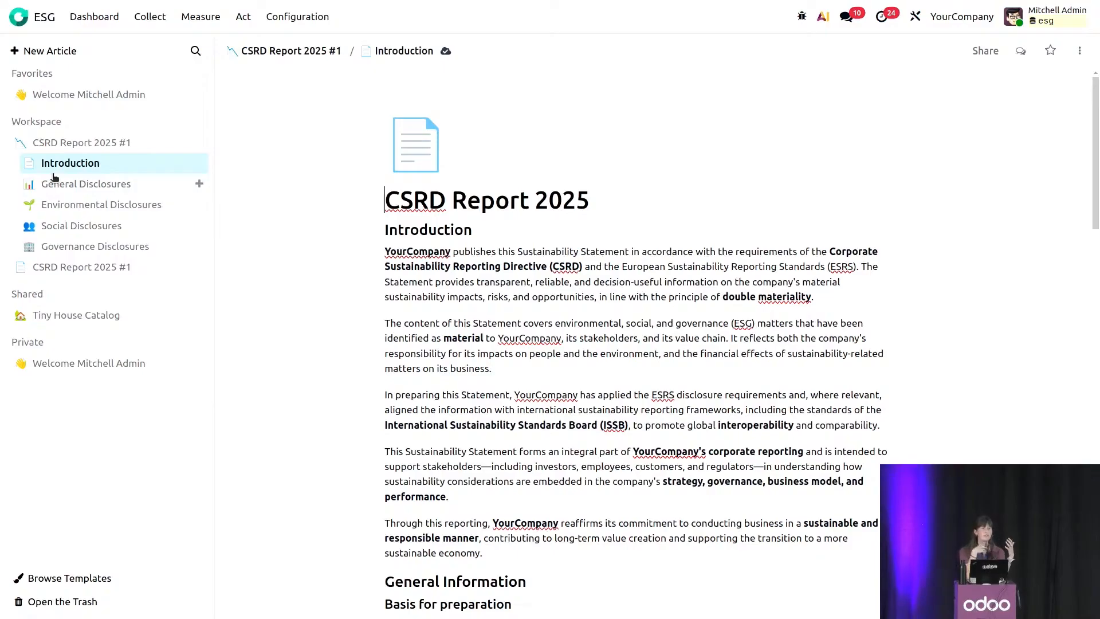
left_click(54, 206)
scroll(736, 450, "down", 20)
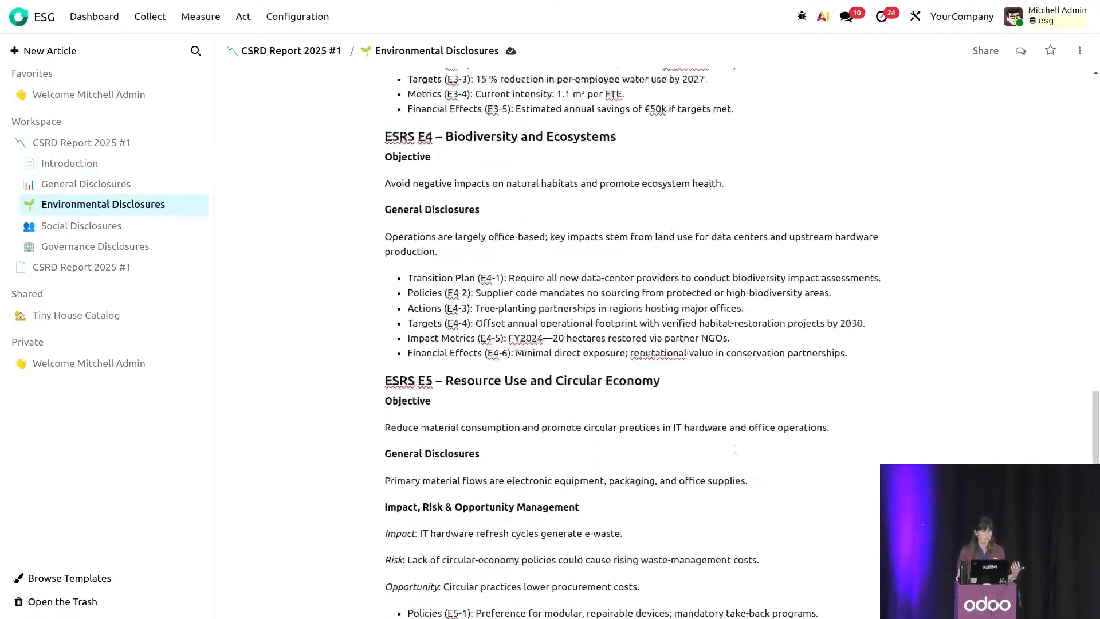
scroll(735, 449, "down", 7)
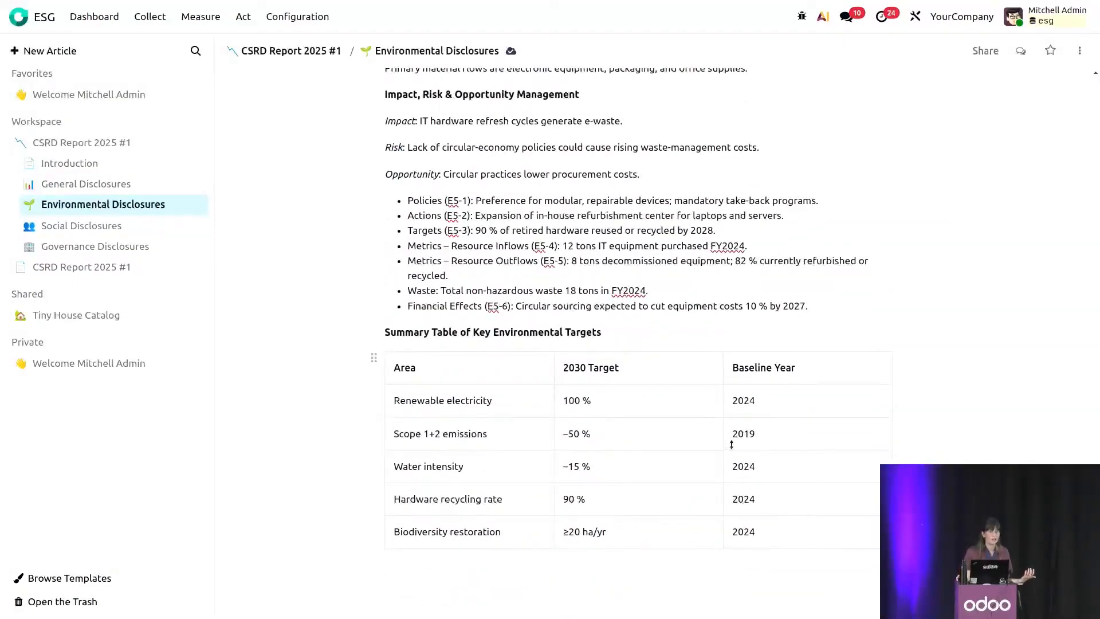